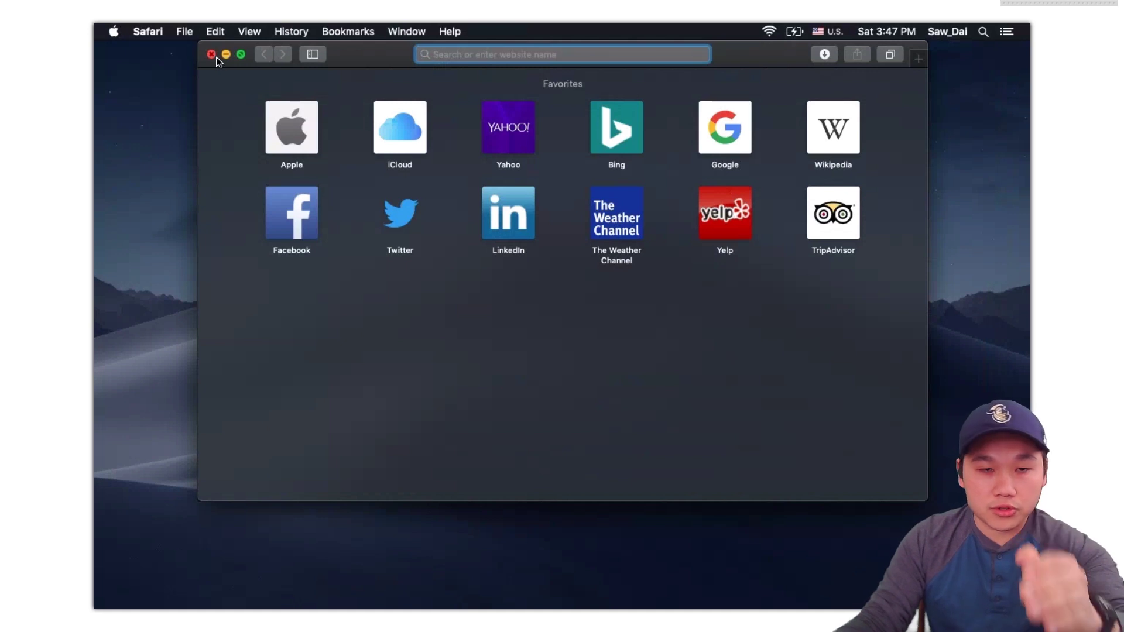
Step: Close the empty Safari window and switch to Chrome
click(211, 55)
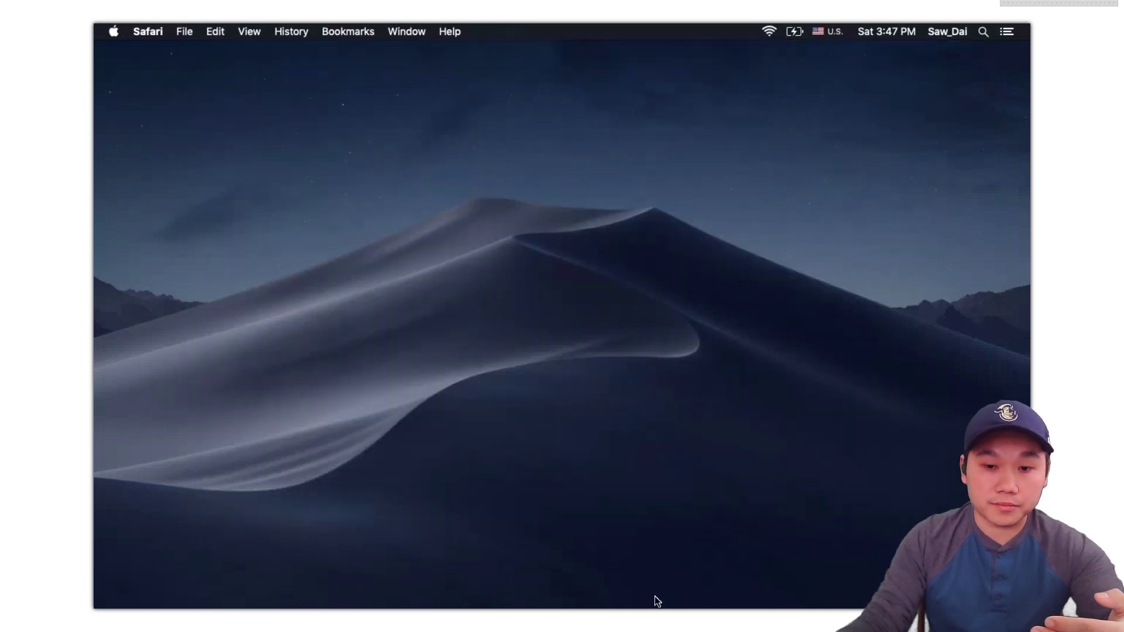
mouse_move(691, 613)
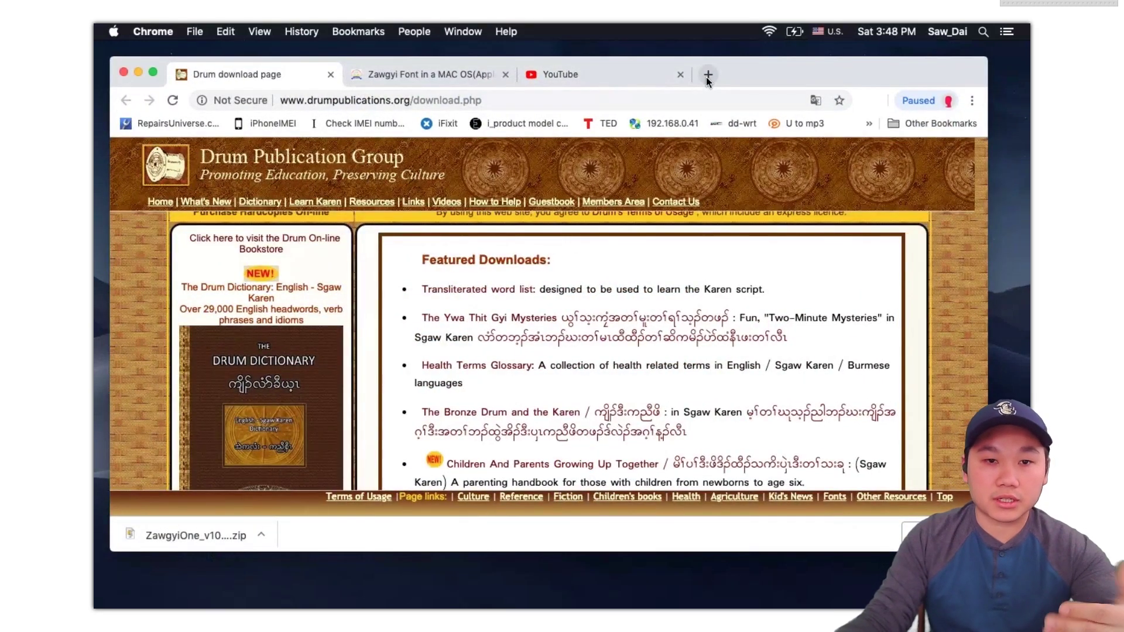
click(708, 75)
text(dr)
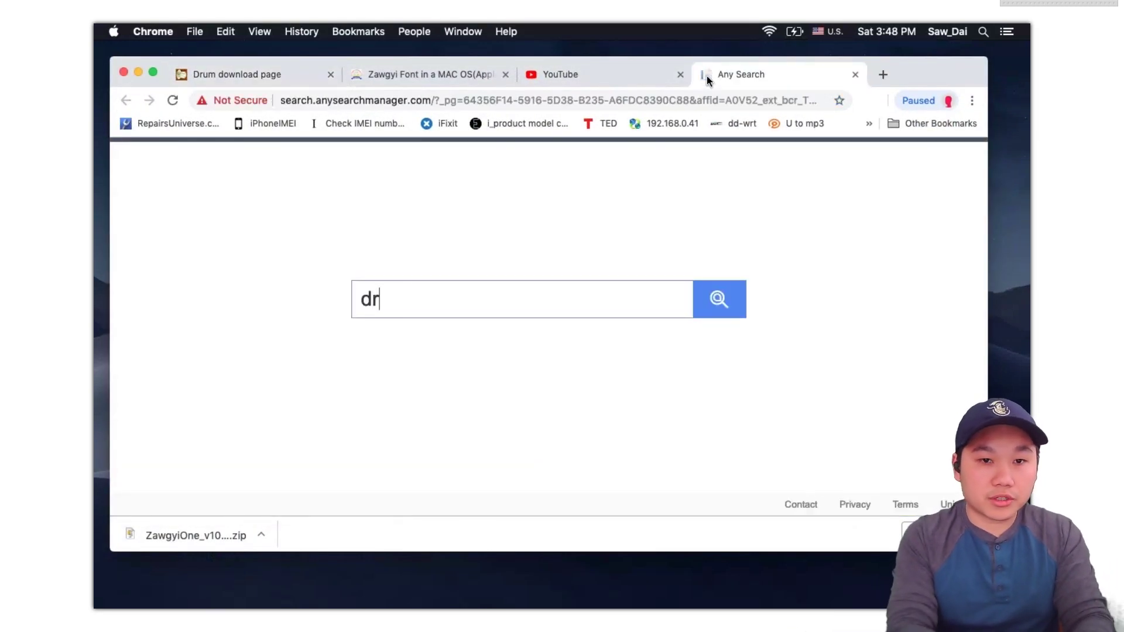
text(umpub)
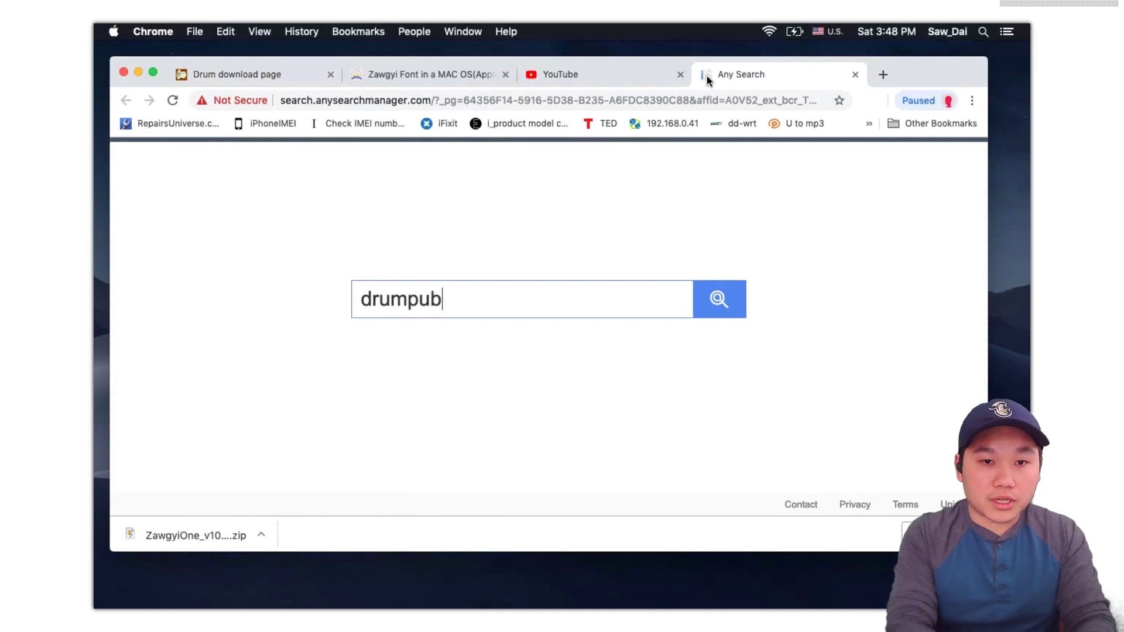
text(lications.o)
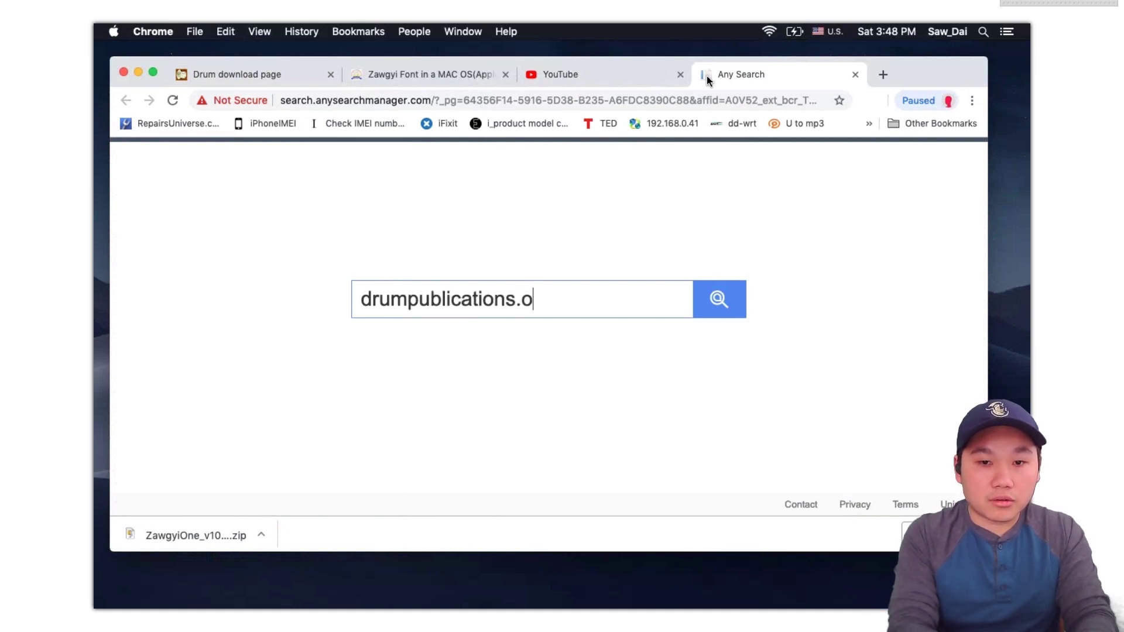
text(rg)
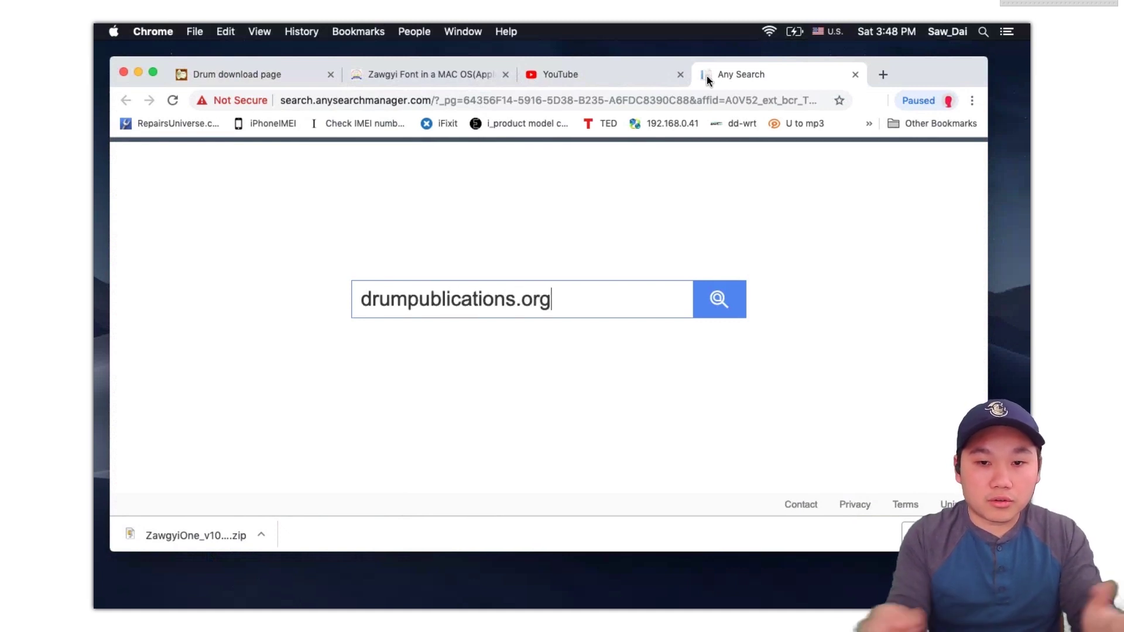
click(231, 75)
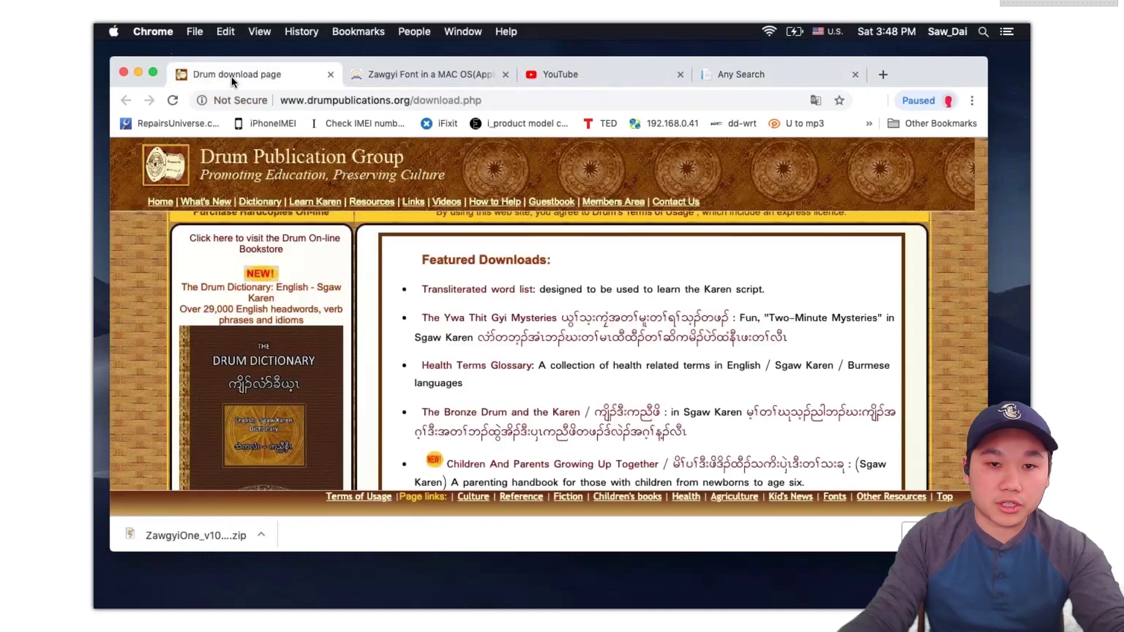
click(856, 75)
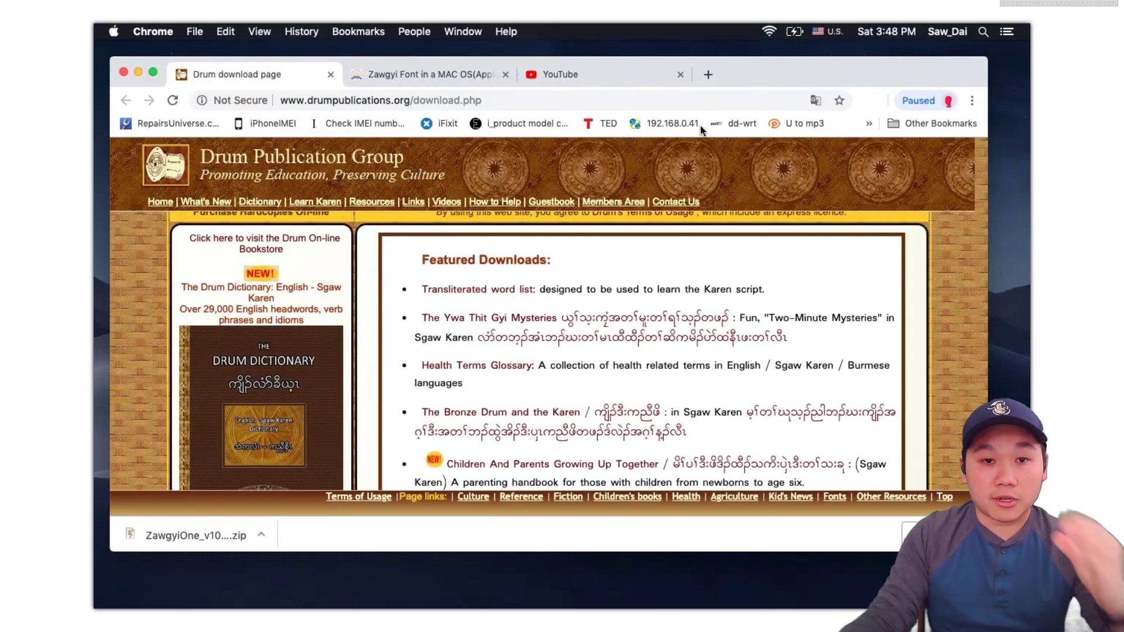
Step: Check the Drum download page's web address and view the Zawgyi Font in a MAC OS page
click(349, 100)
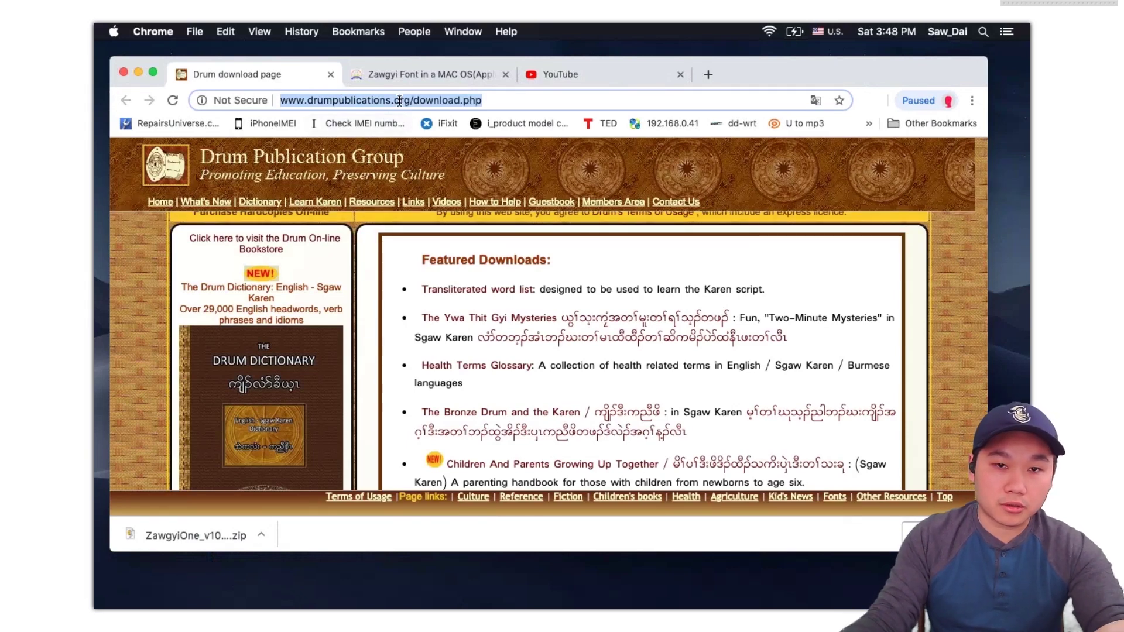
click(413, 74)
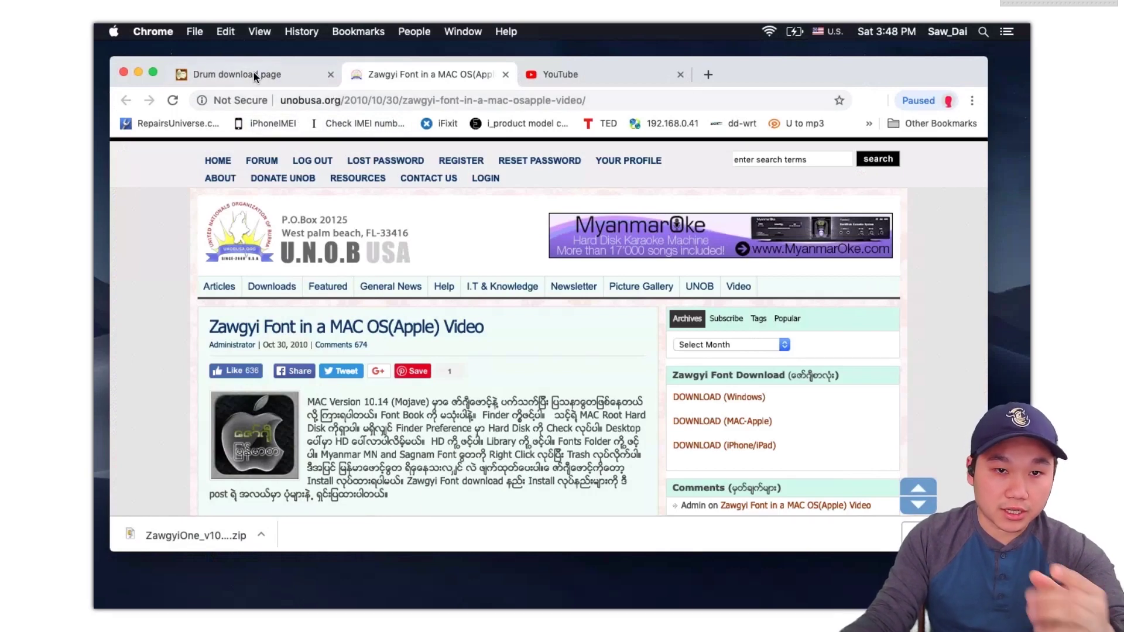
click(272, 66)
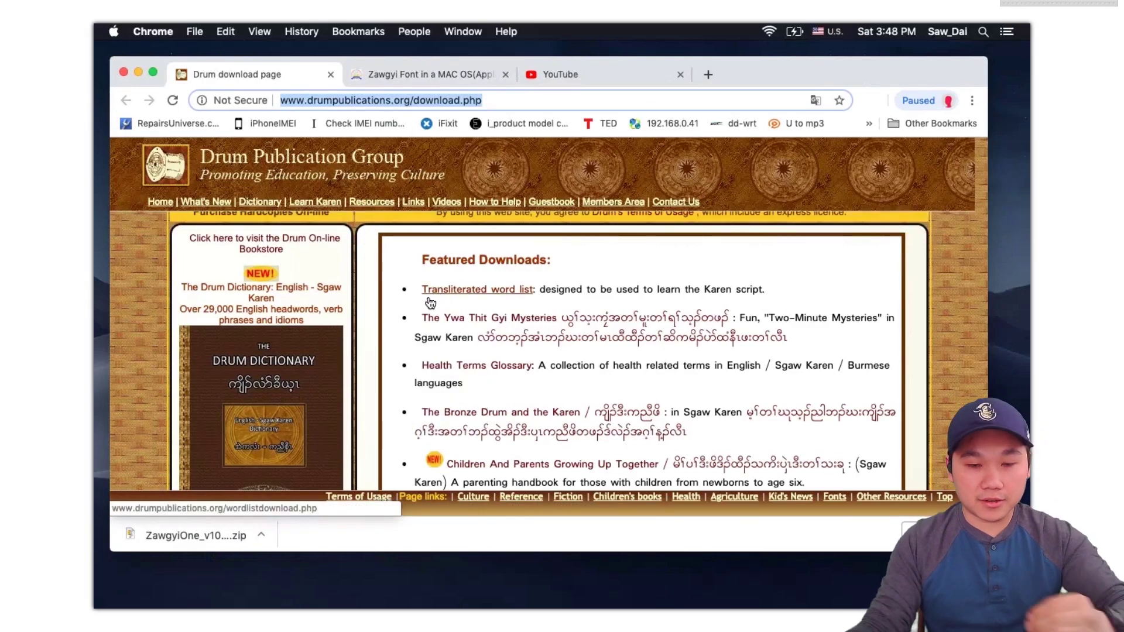
Step: Search YouTube for "saw tech info" and open the Saw Tech-info channel
click(571, 71)
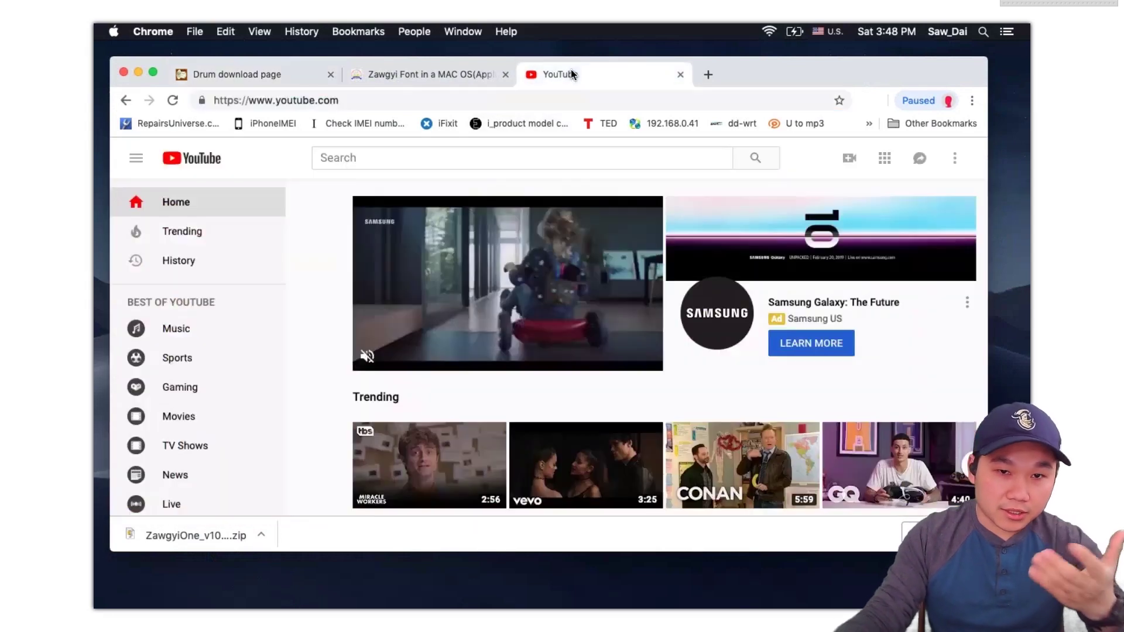
click(440, 153)
text(saw )
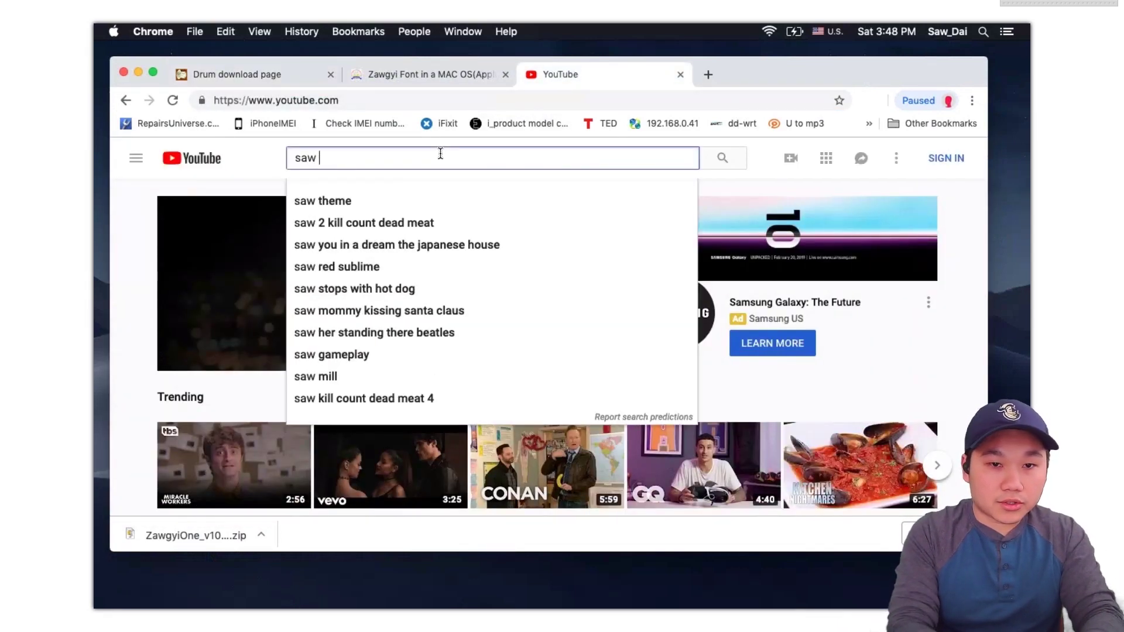
text(tech ino)
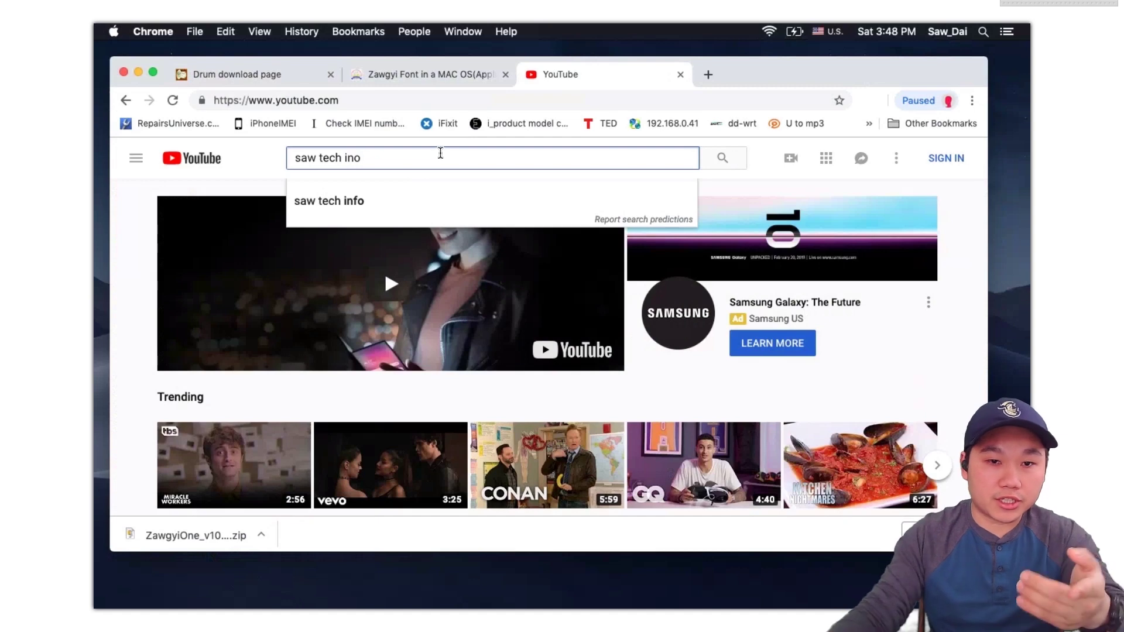
click(346, 205)
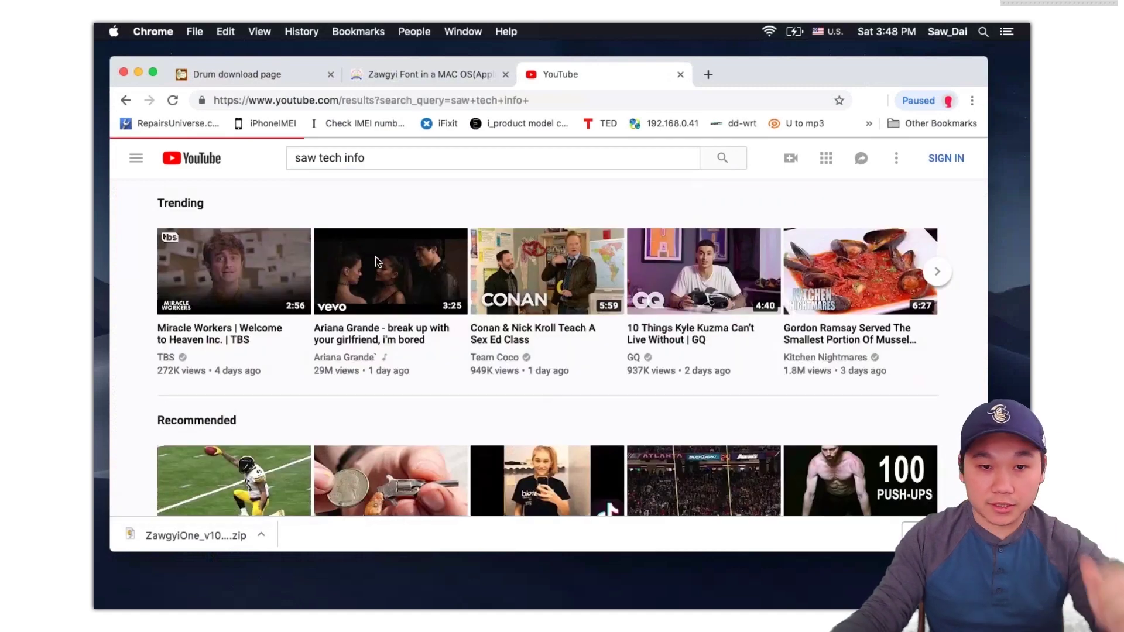
click(354, 272)
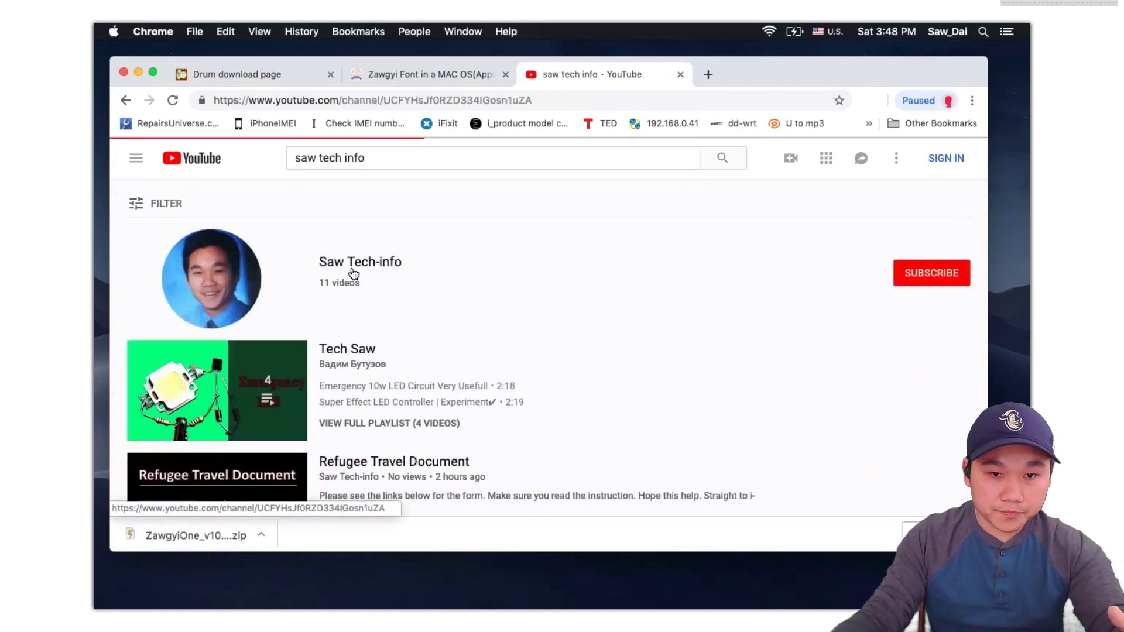
Step: Expand the description of the Refugee Travel Document video and view its linked uscis.gov/i-131 page
scroll(352, 267, down, 4)
click(214, 310)
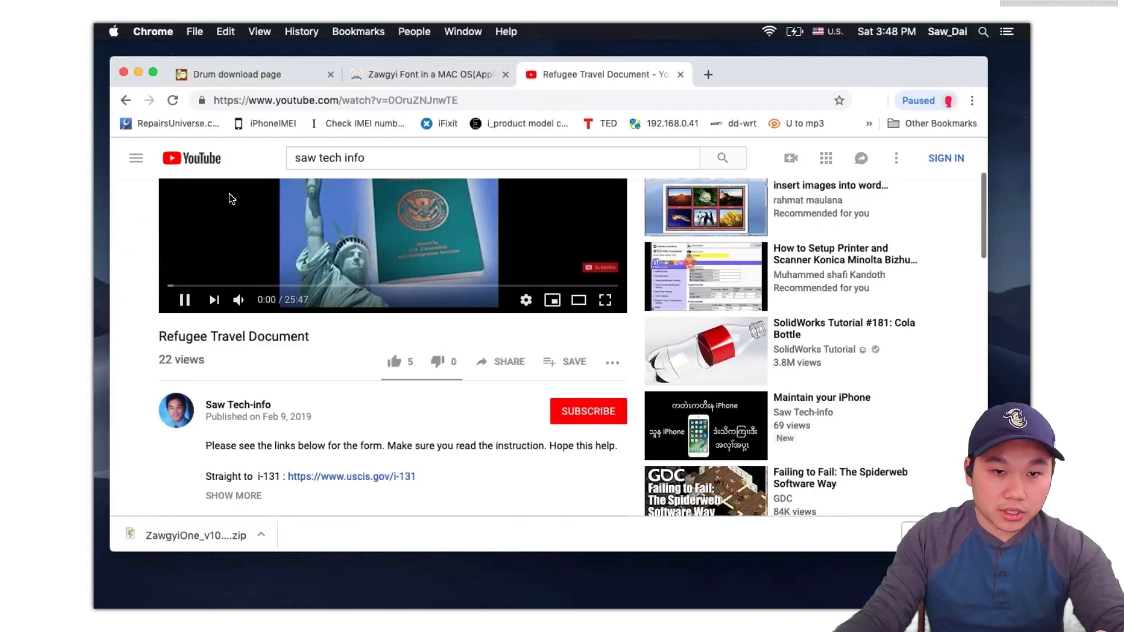
scroll(258, 356, down, 4)
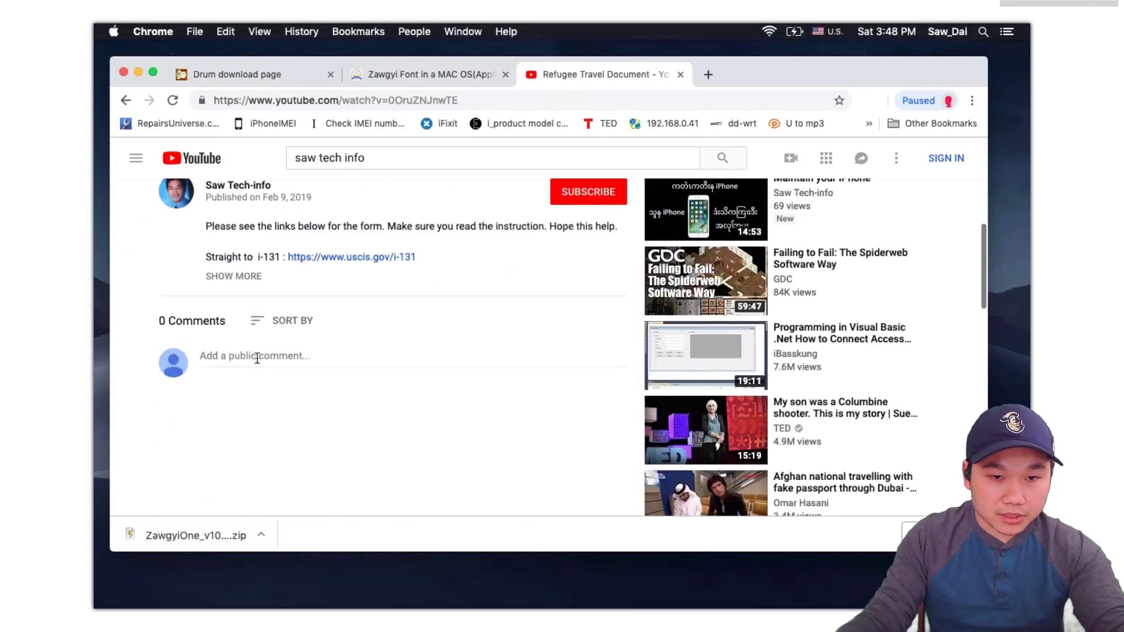
click(232, 279)
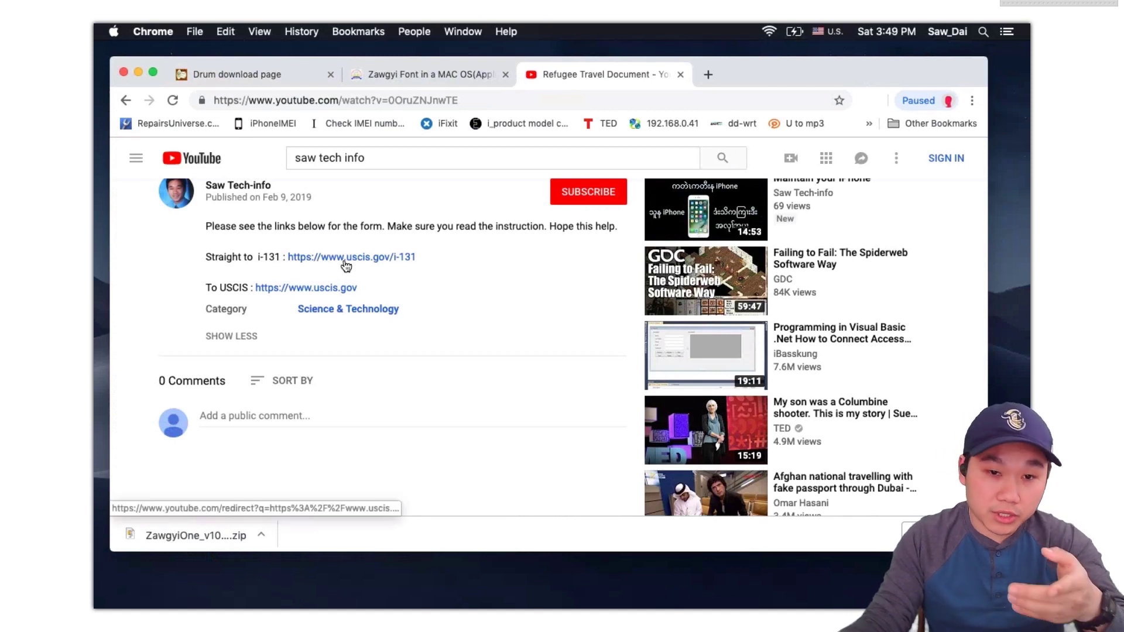
click(736, 80)
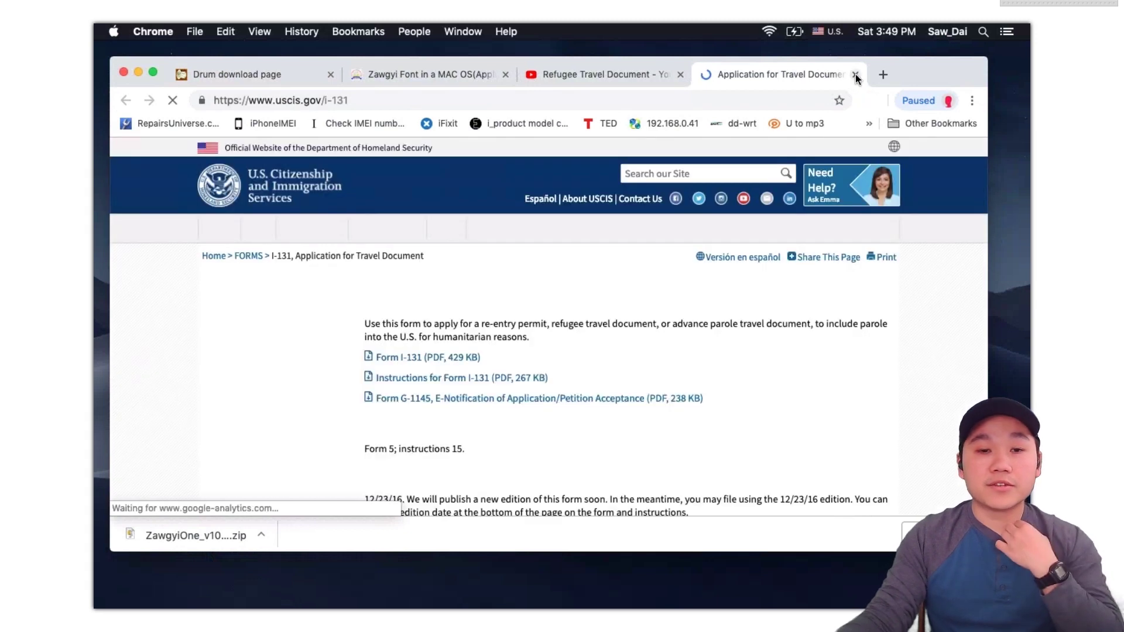
key(super+w)
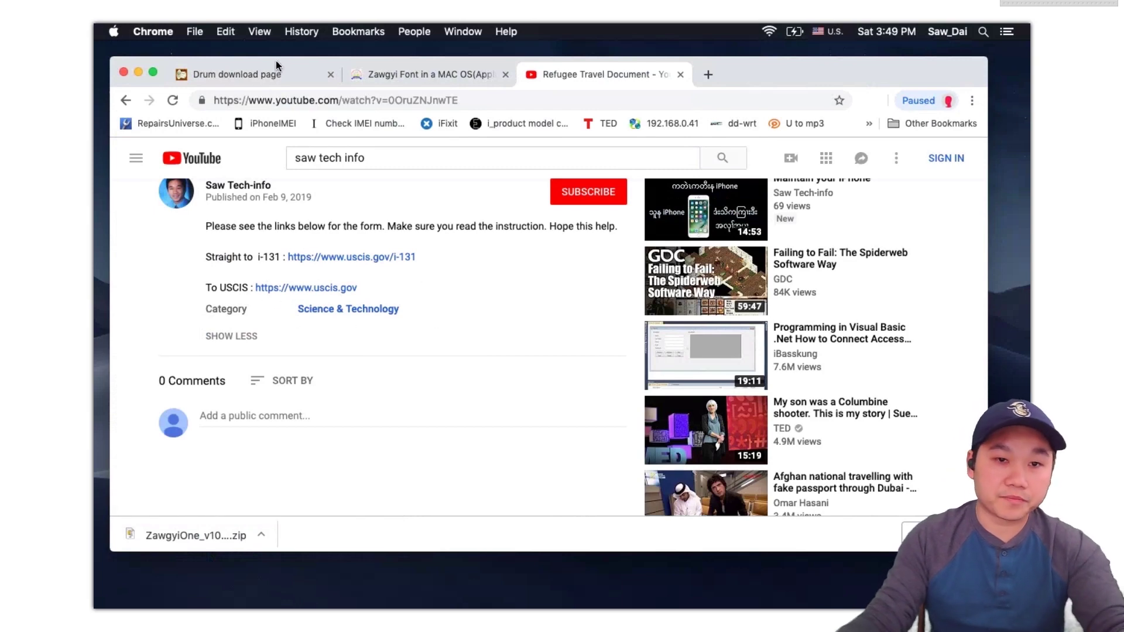
Step: Show the Drum download page in full screen and load the site's Resources page
click(266, 76)
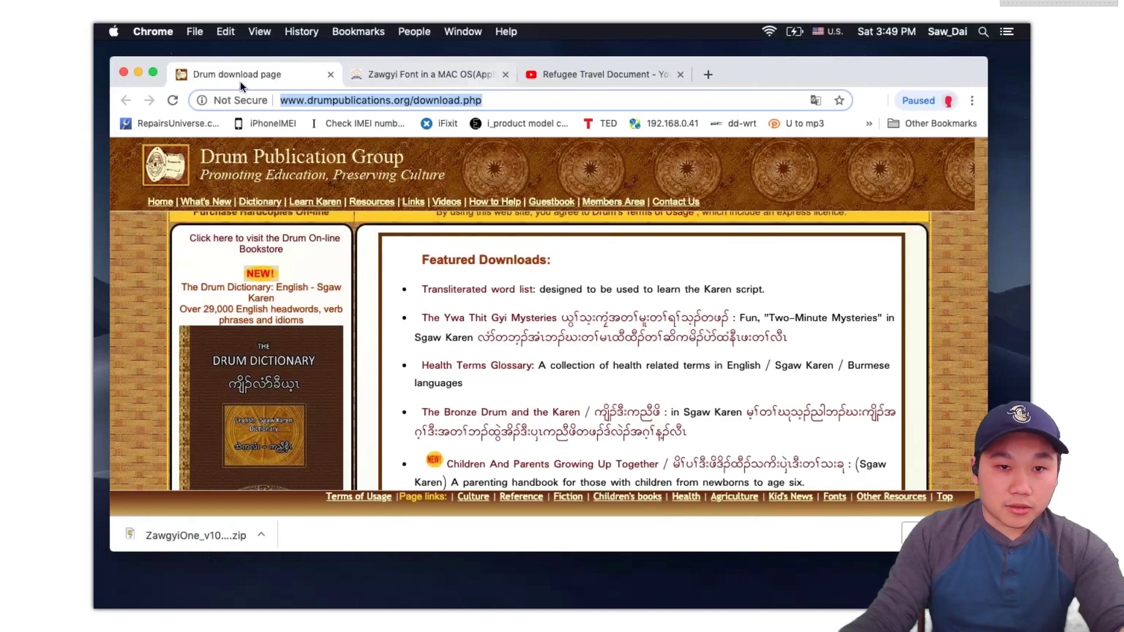
click(153, 72)
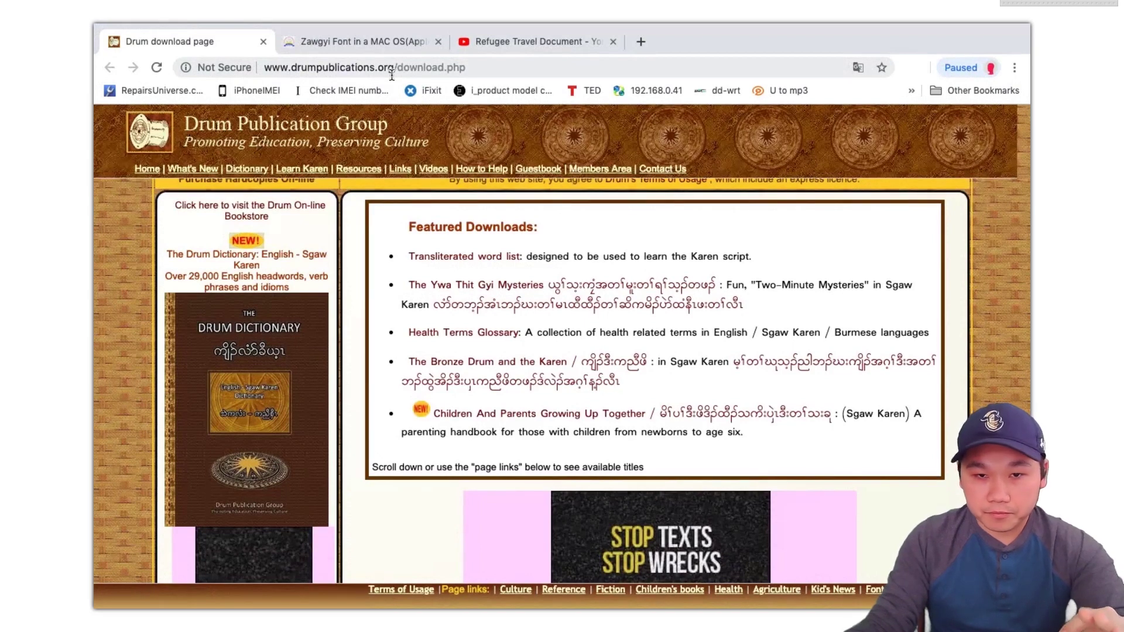
scroll(318, 167, up, 3)
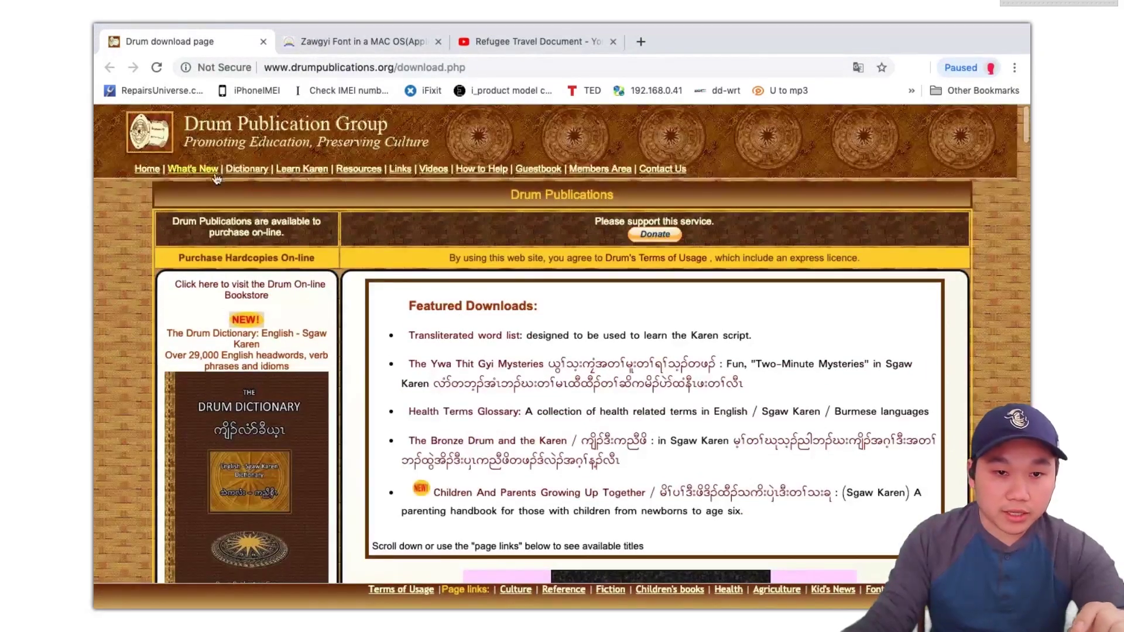
click(357, 175)
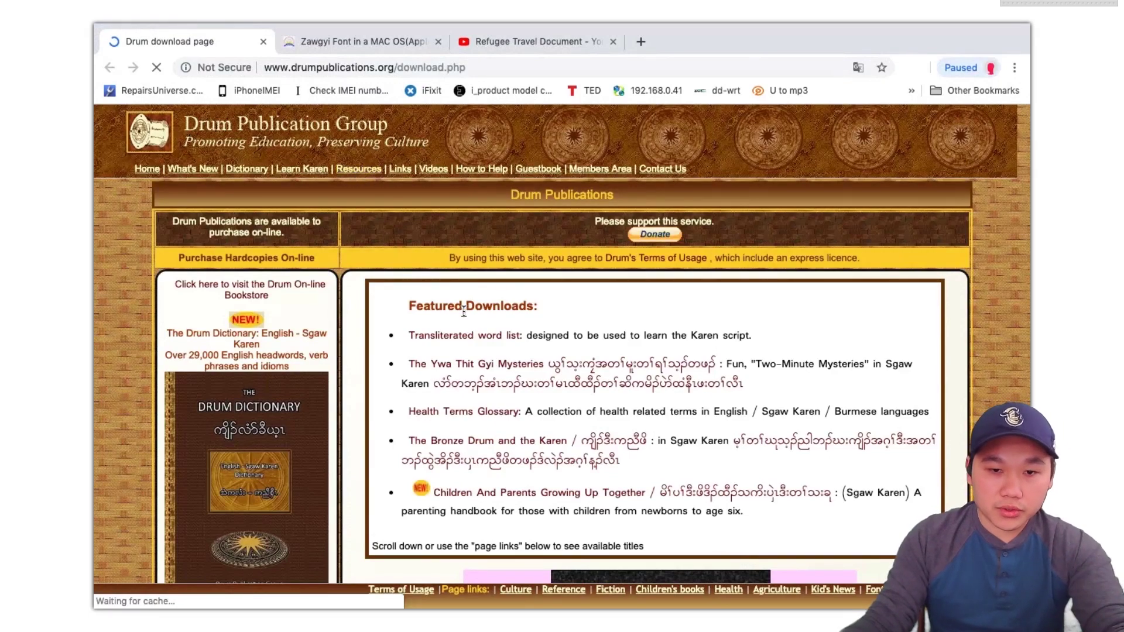
Step: Download the Karen font from the Fonts section of the Drum download page
scroll(462, 317, down, 15)
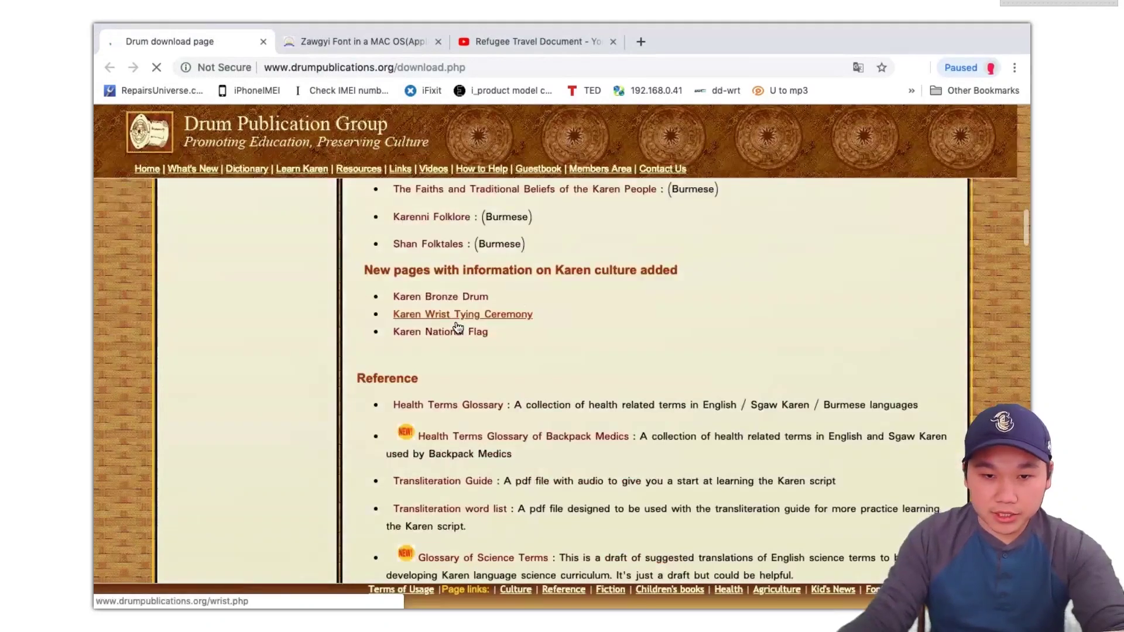
scroll(458, 327, down, 15)
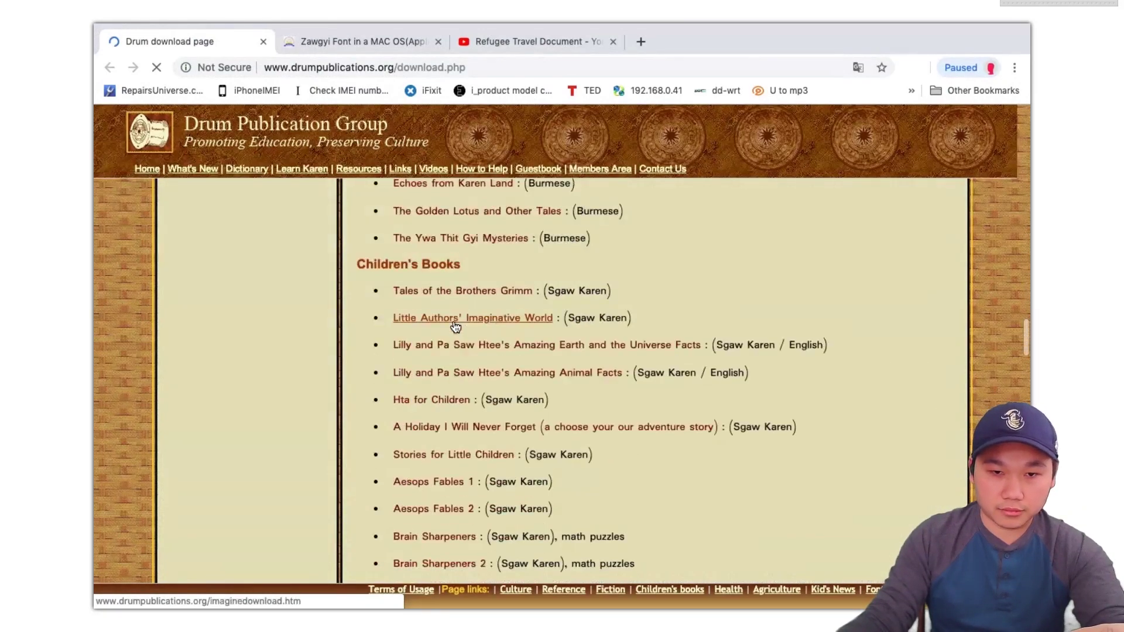
scroll(454, 325, down, 15)
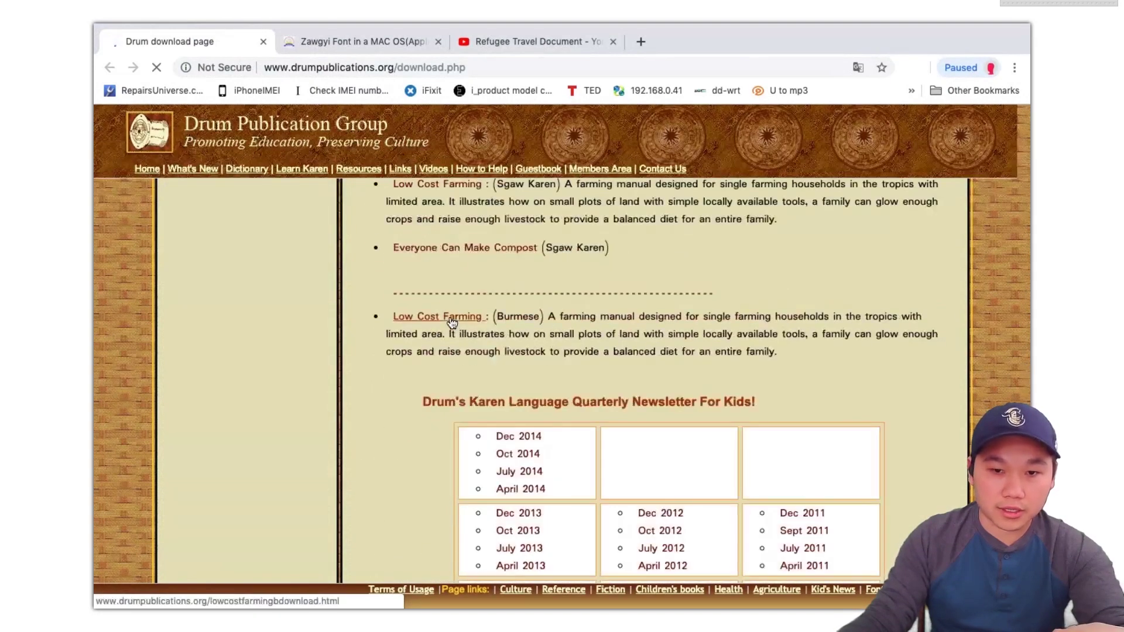
scroll(452, 322, down, 10)
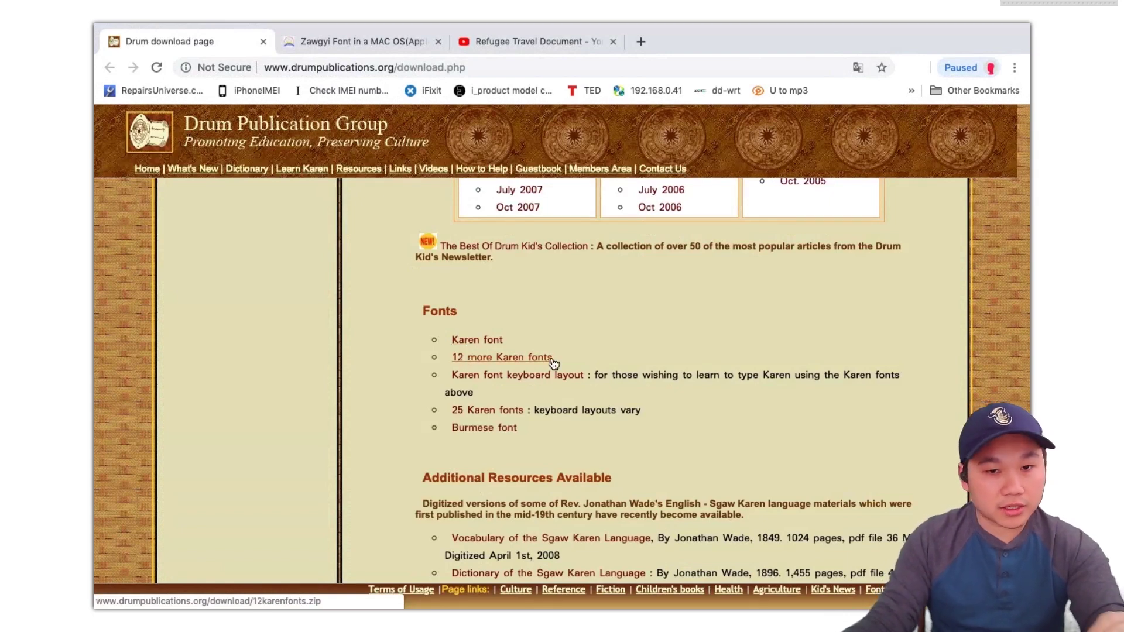
click(476, 342)
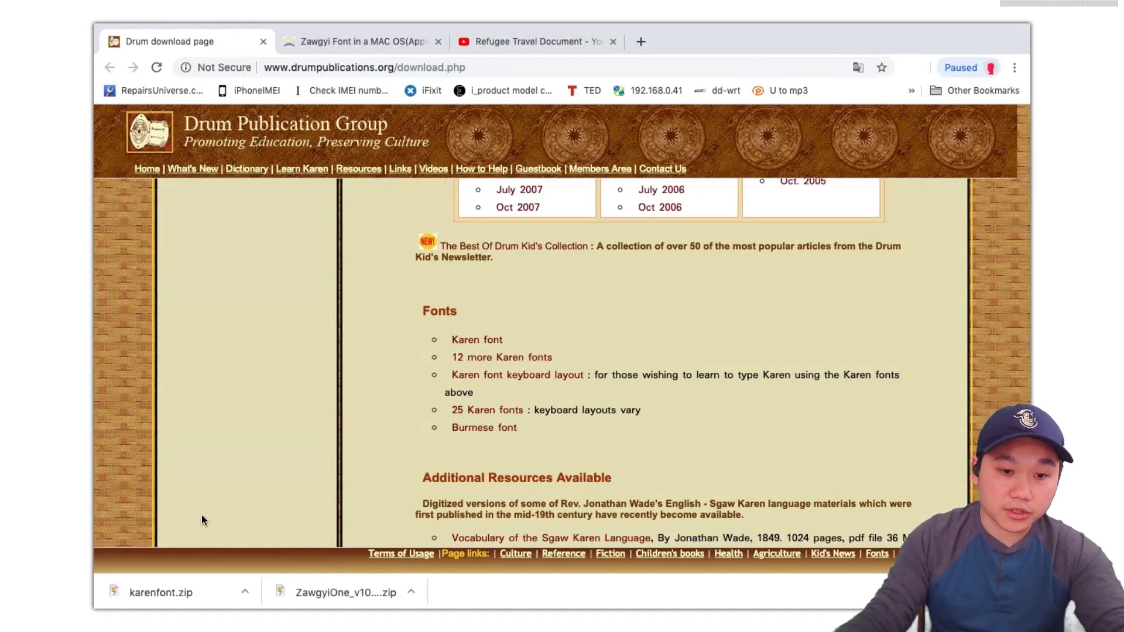
Step: Show the downloaded karenfont.zip in Finder and extract it with Archive Utility
click(245, 592)
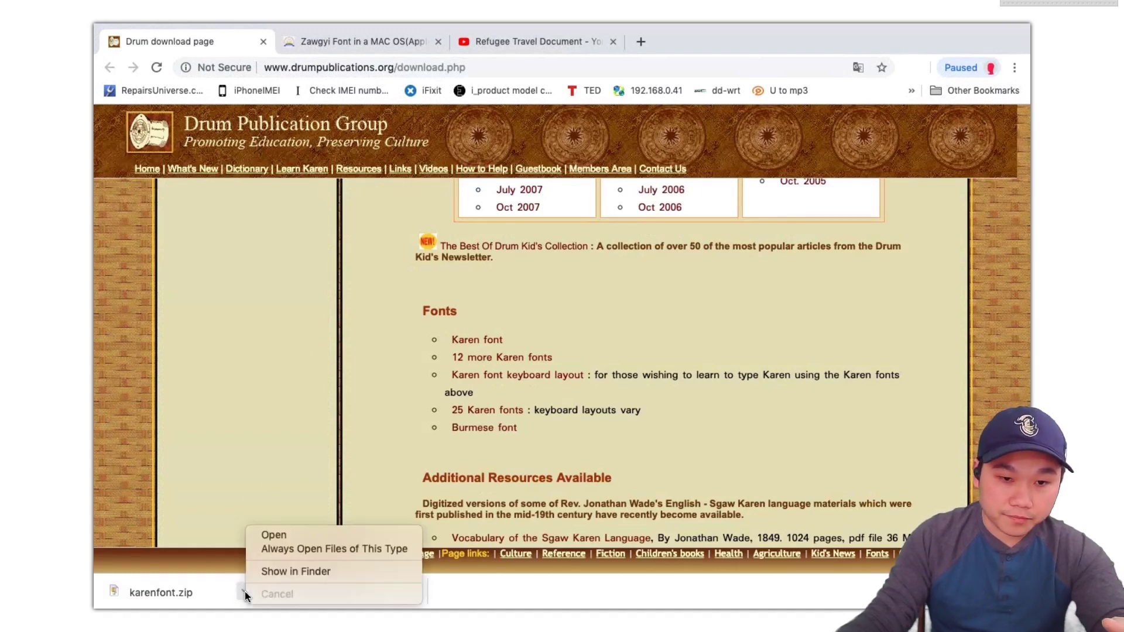
click(281, 573)
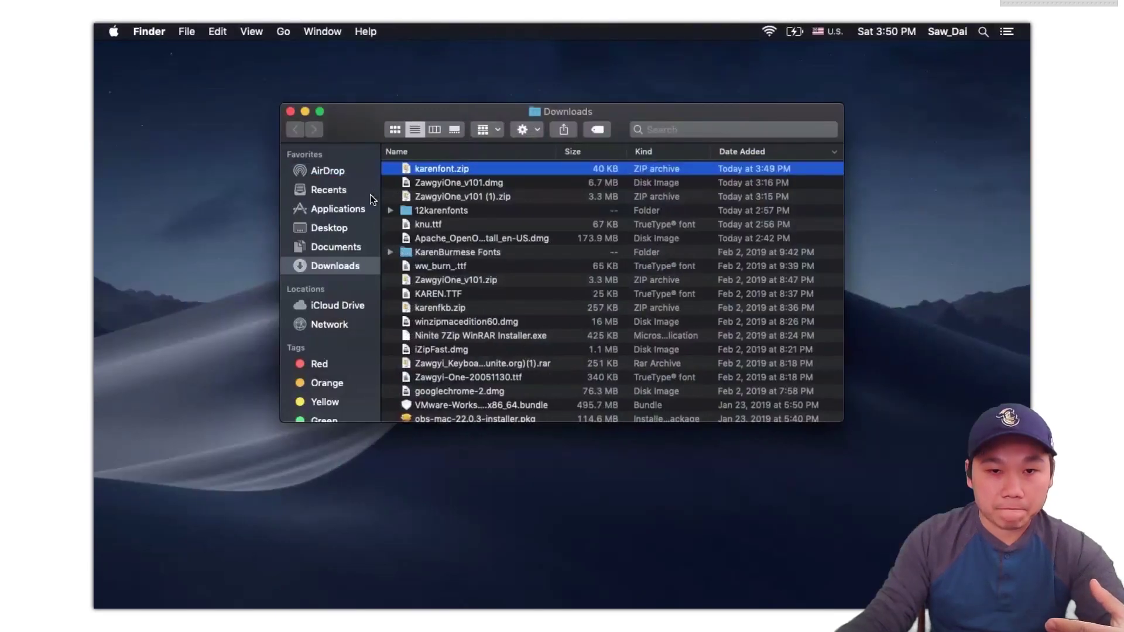
right_click(437, 167)
mouse_move(609, 195)
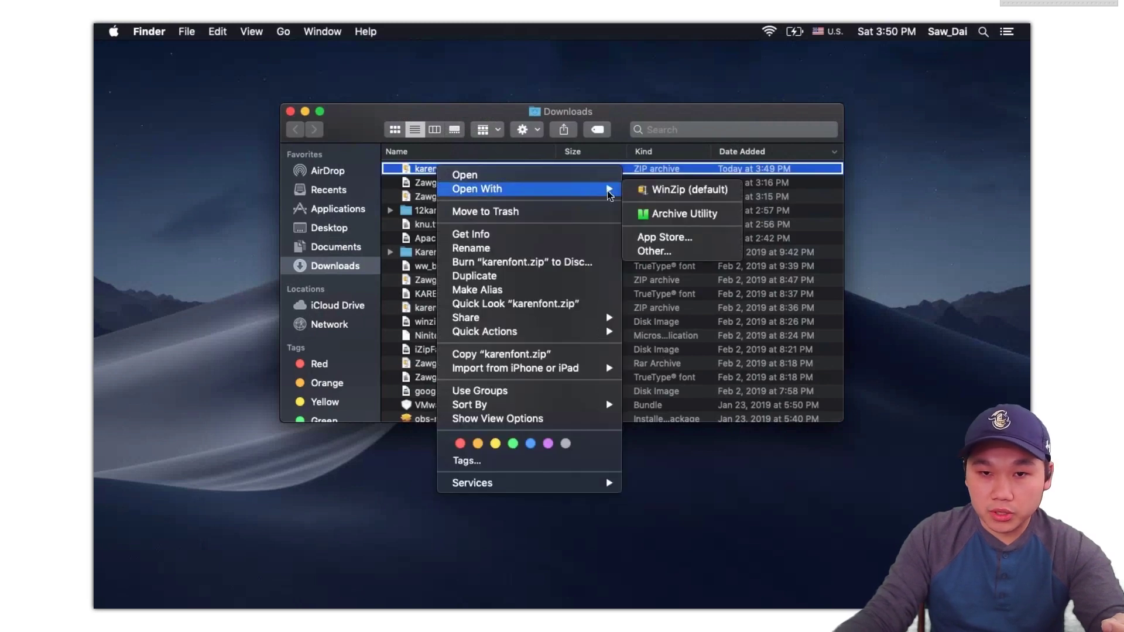
click(673, 218)
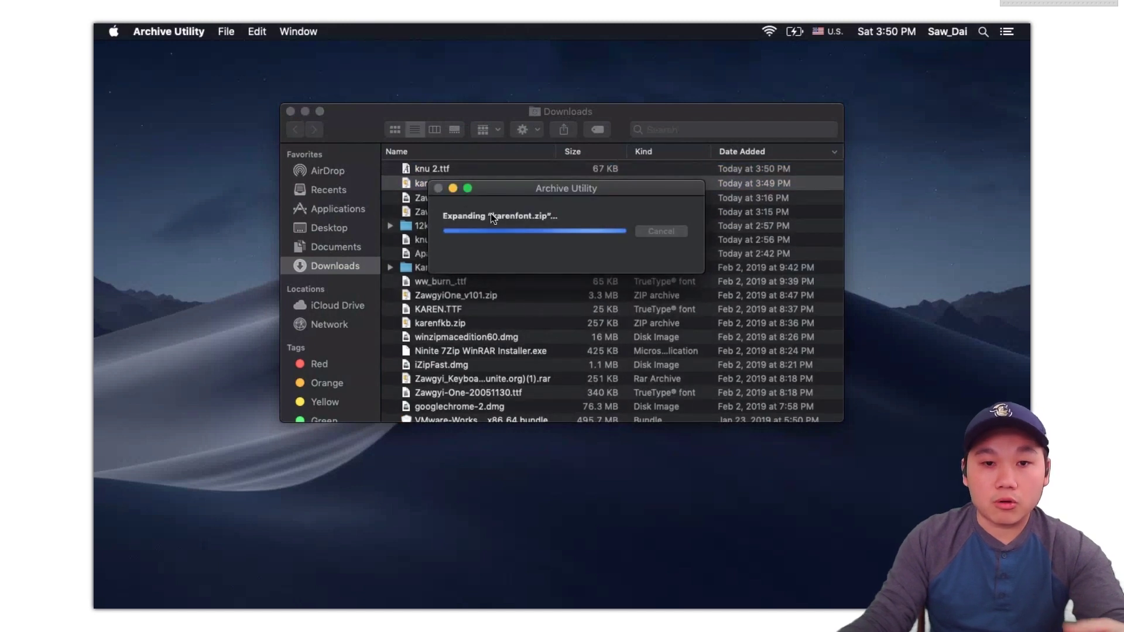
Step: Install the extracted font file knu 2.ttf with Font Book, checking it in Font Validation to proceed despite the minor problem
double_click(434, 170)
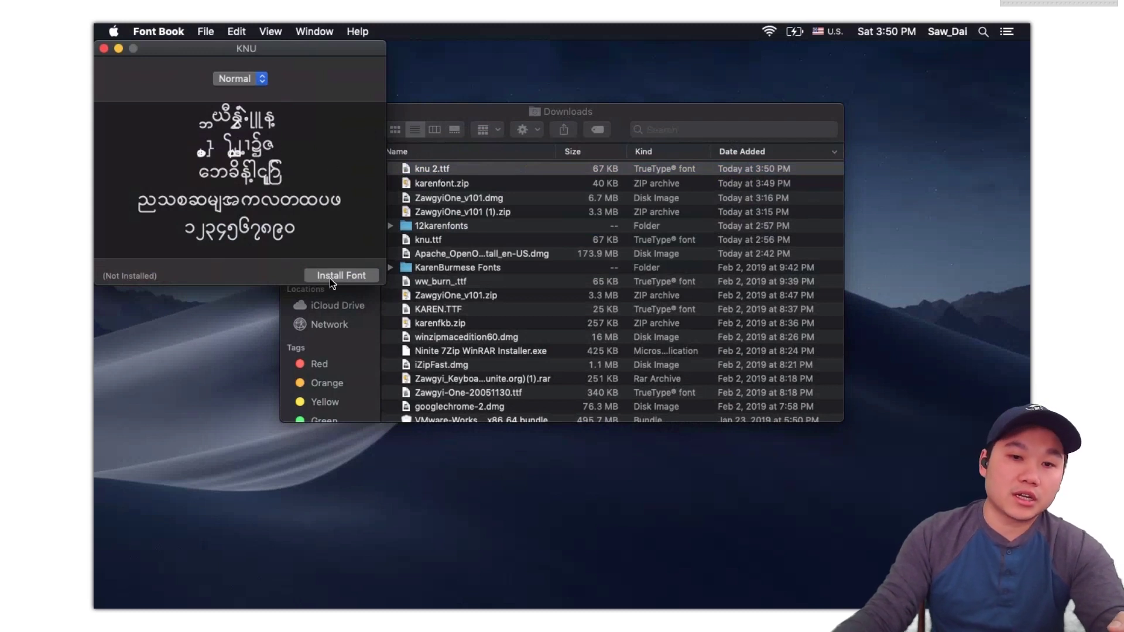
drag(280, 51, 605, 220)
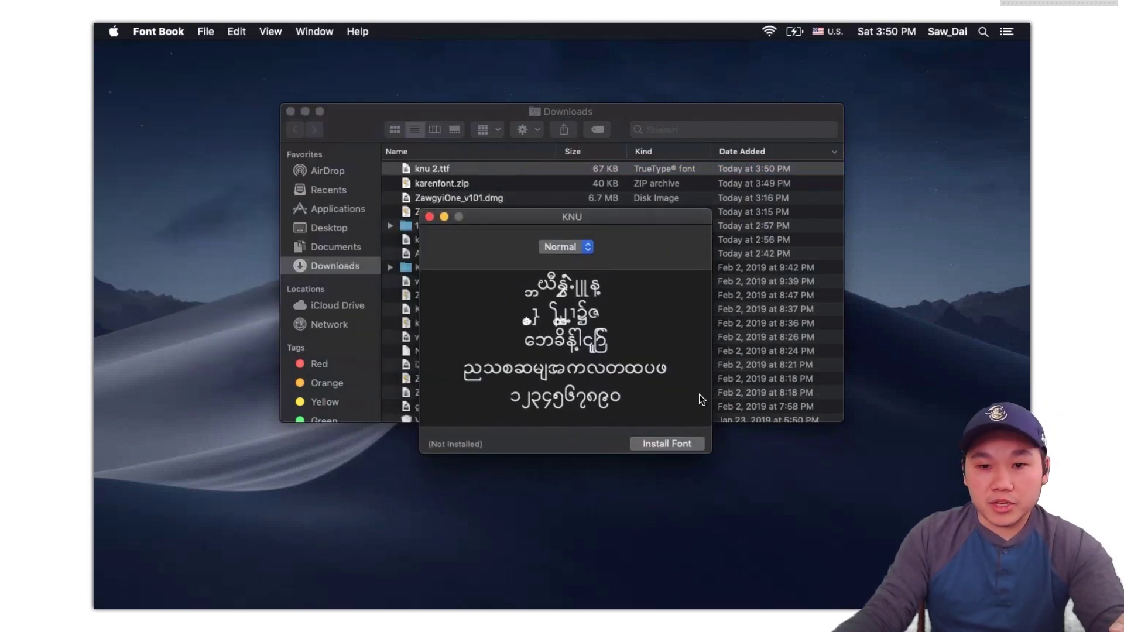
click(666, 445)
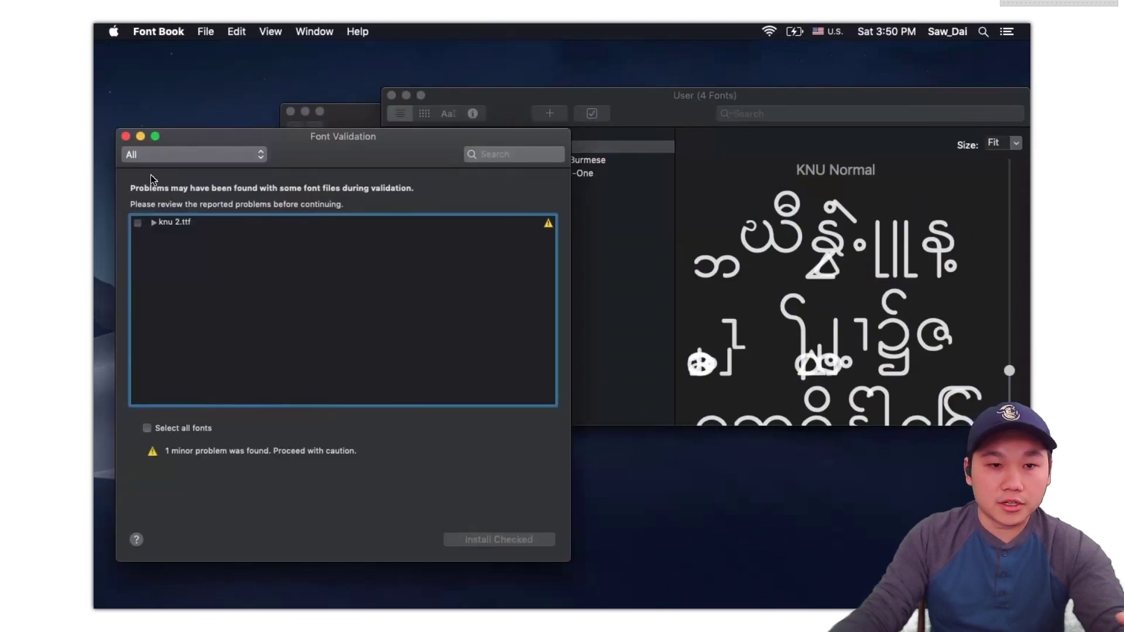
click(138, 223)
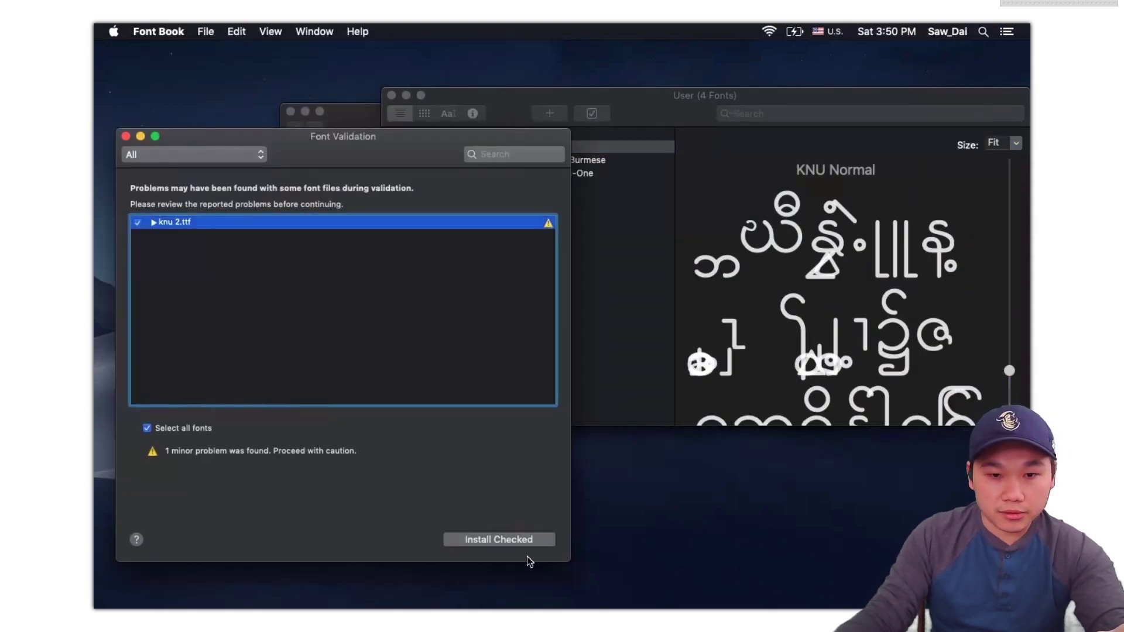
click(493, 539)
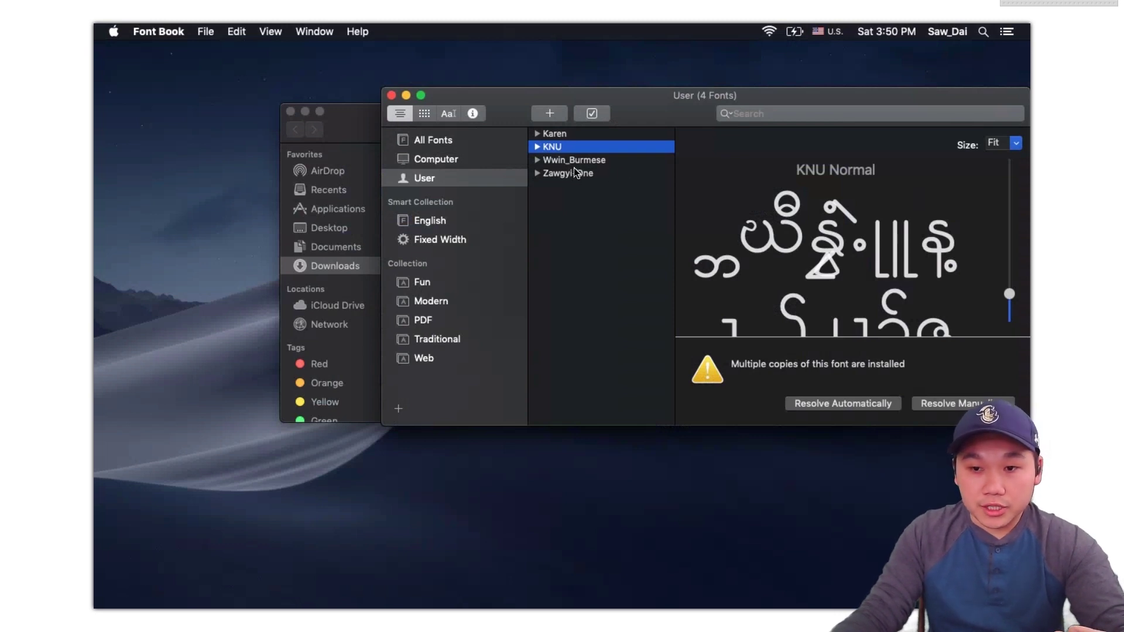
Step: Resolve the duplicate KNU font manually, keeping the knu 2.ttf copy active, and close the Font Book and Downloads windows
click(919, 403)
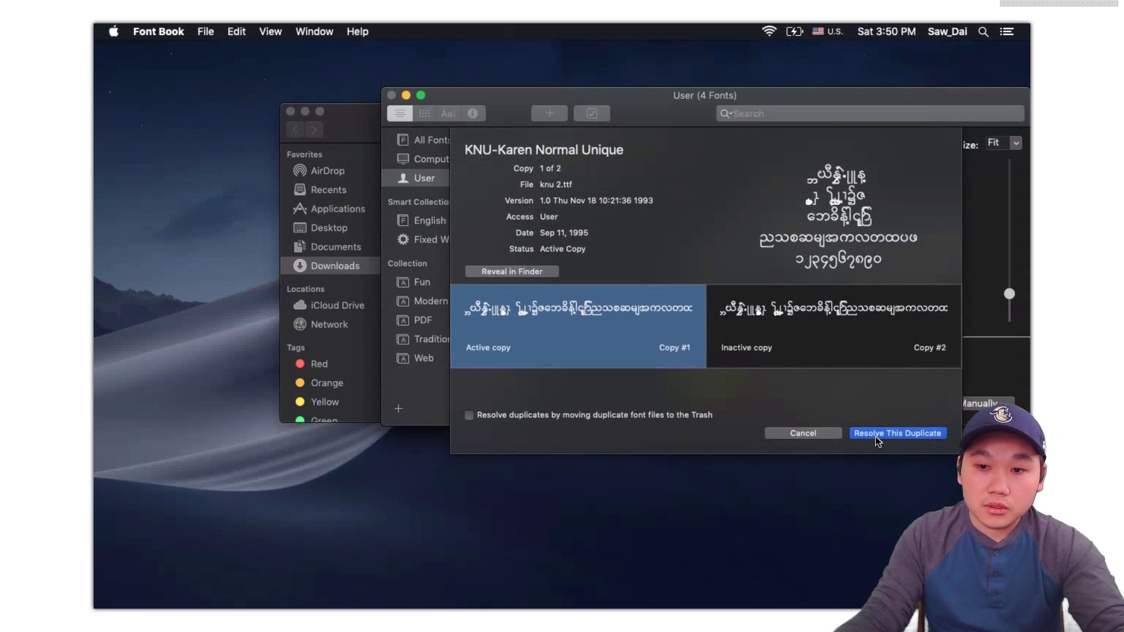
click(894, 437)
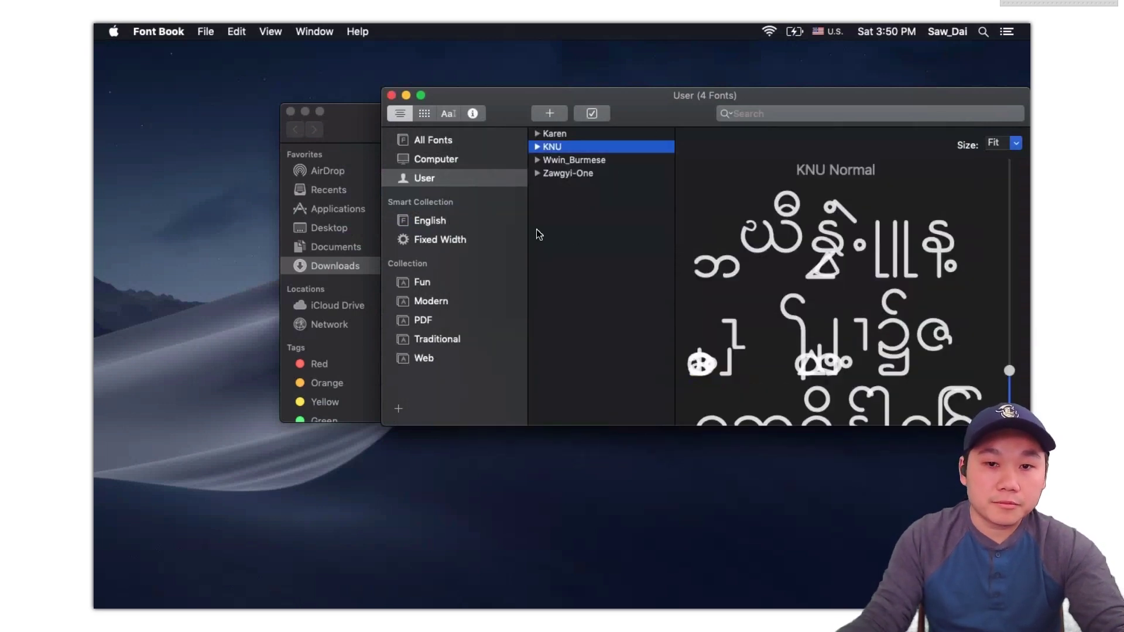
click(392, 95)
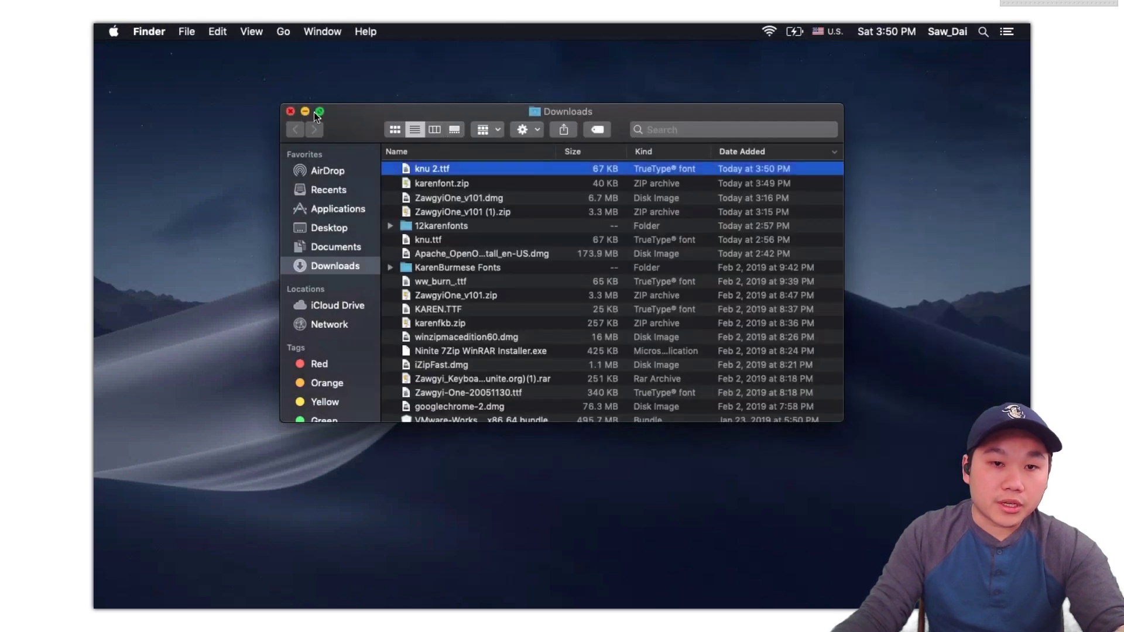
click(289, 112)
Step: Switch to Chrome, view the Karen font keyboard layout from the Fonts section, and return to the Drum download page
mouse_move(226, 609)
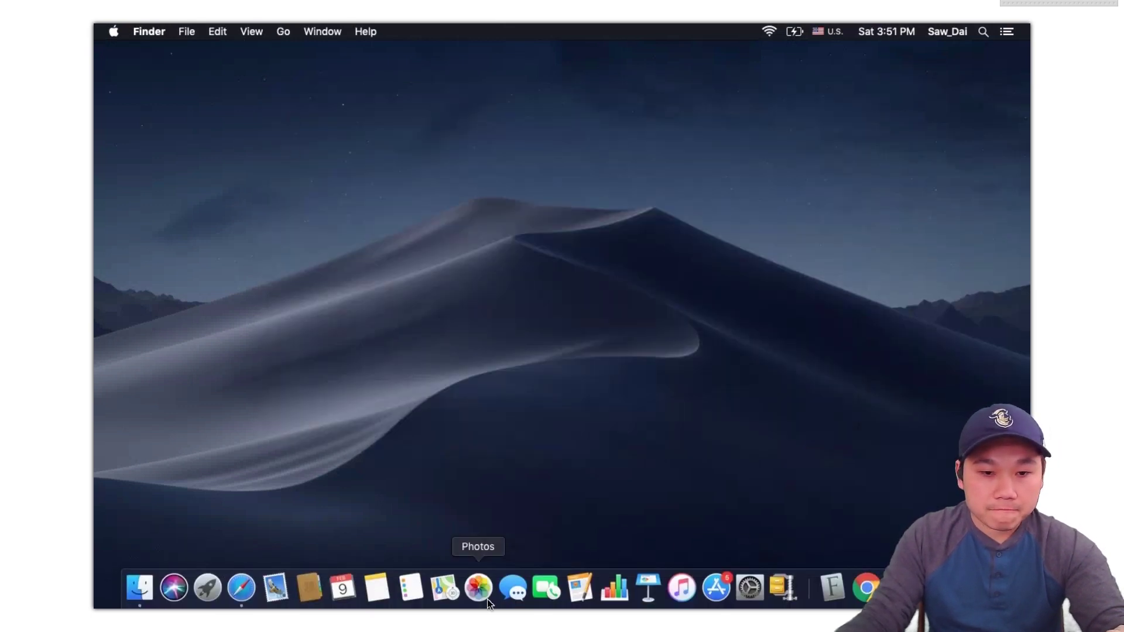
click(870, 585)
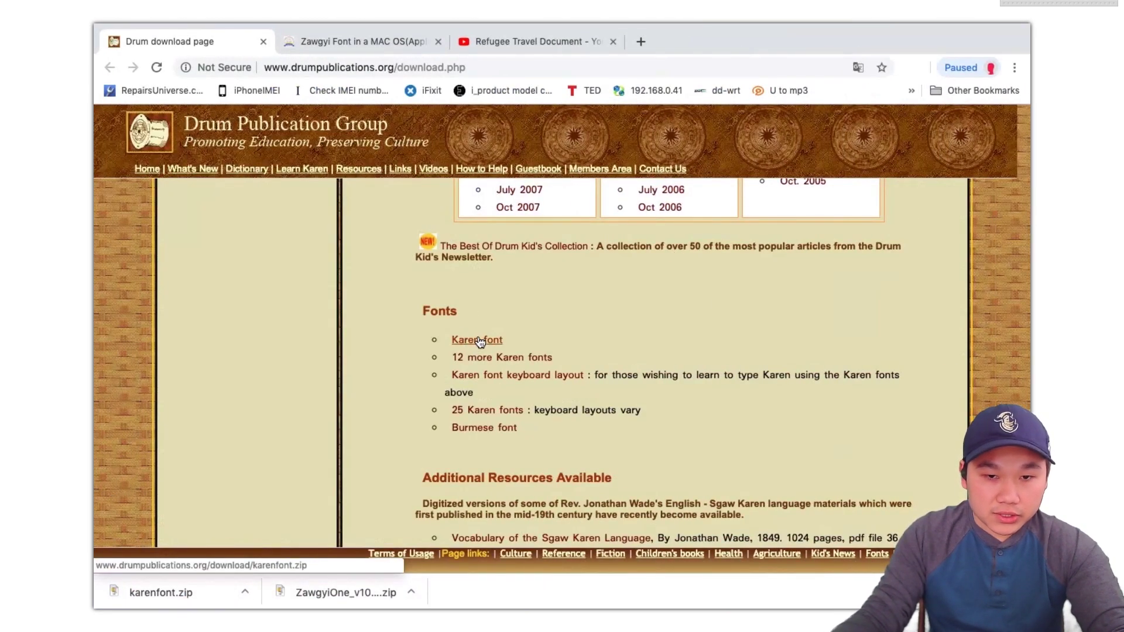
click(511, 379)
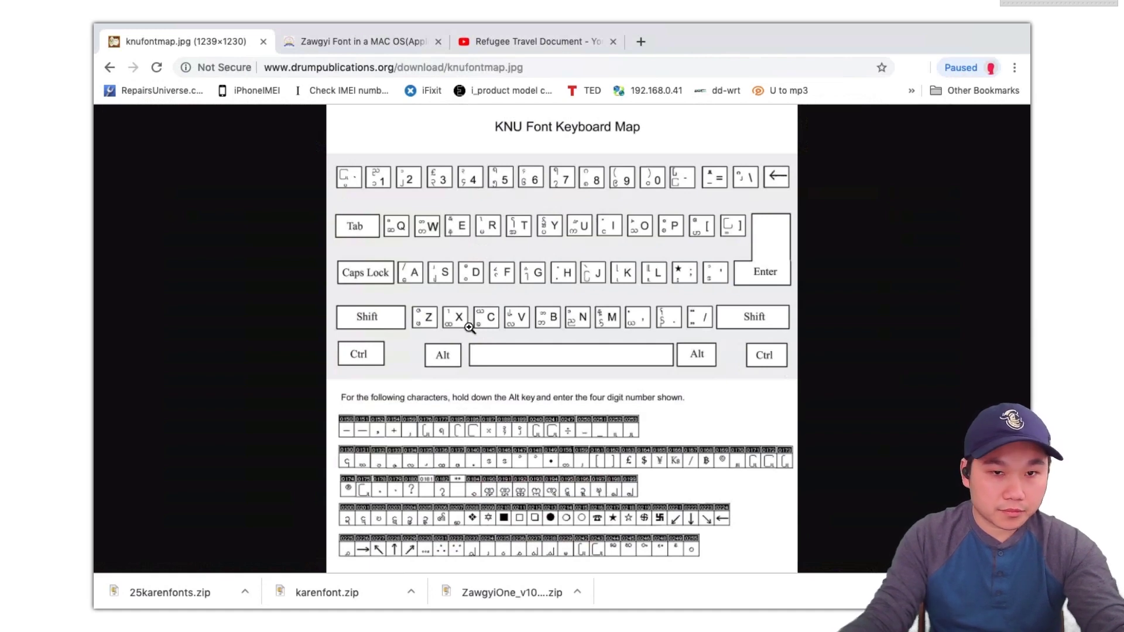
click(110, 69)
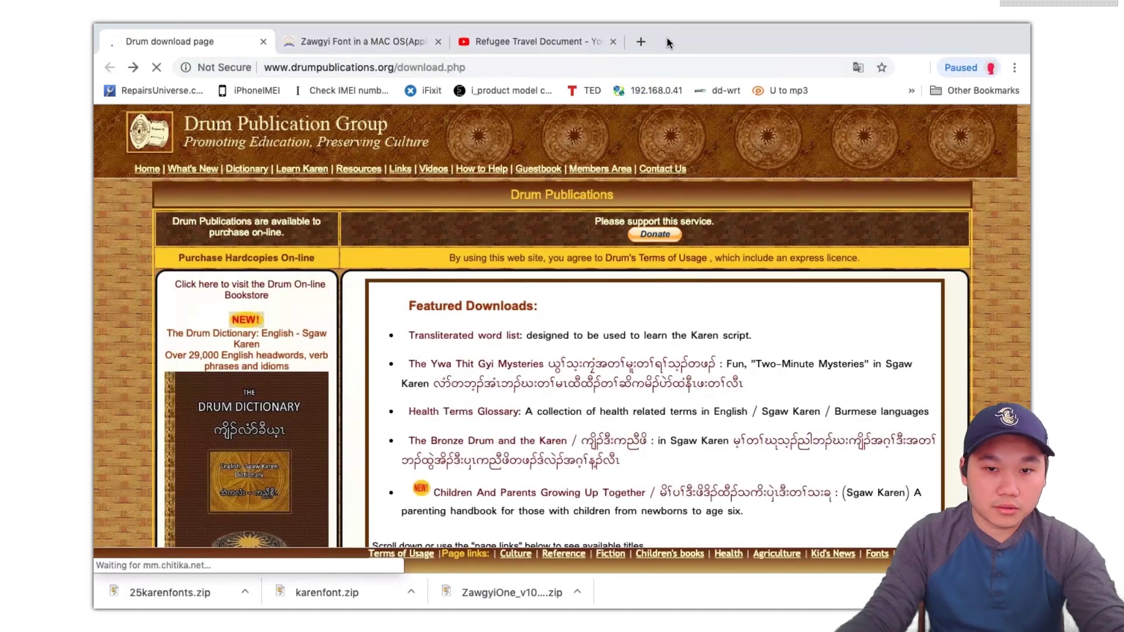
Step: Move the Chrome window aside and minimise it to reveal the desktop
scroll(417, 463, down, 10)
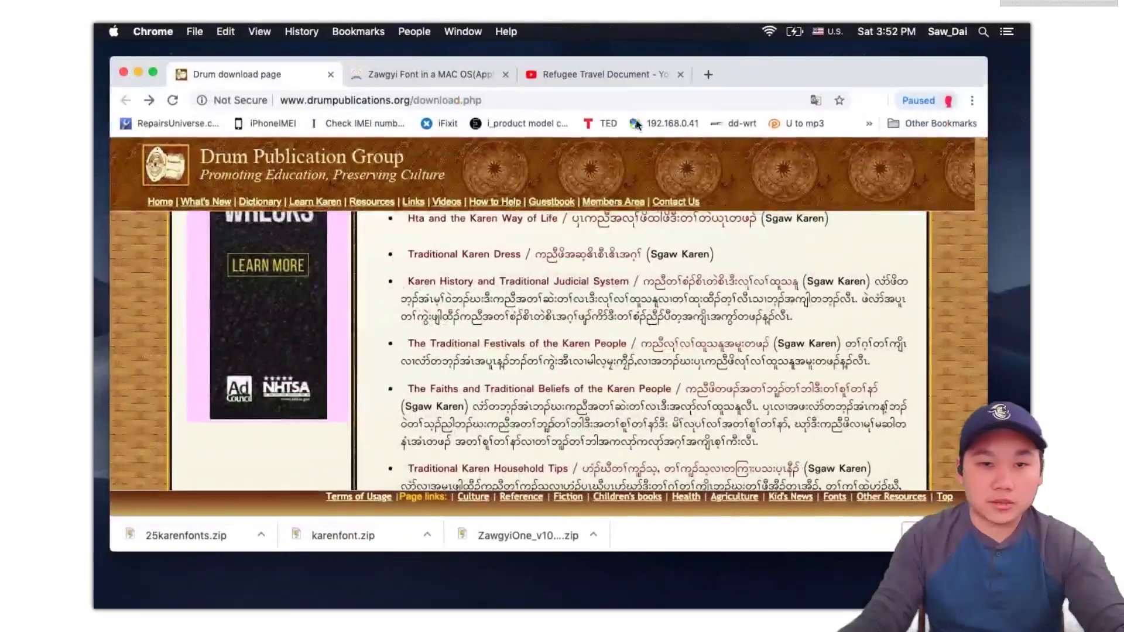
drag(789, 79, 884, 62)
scroll(768, 278, down, 5)
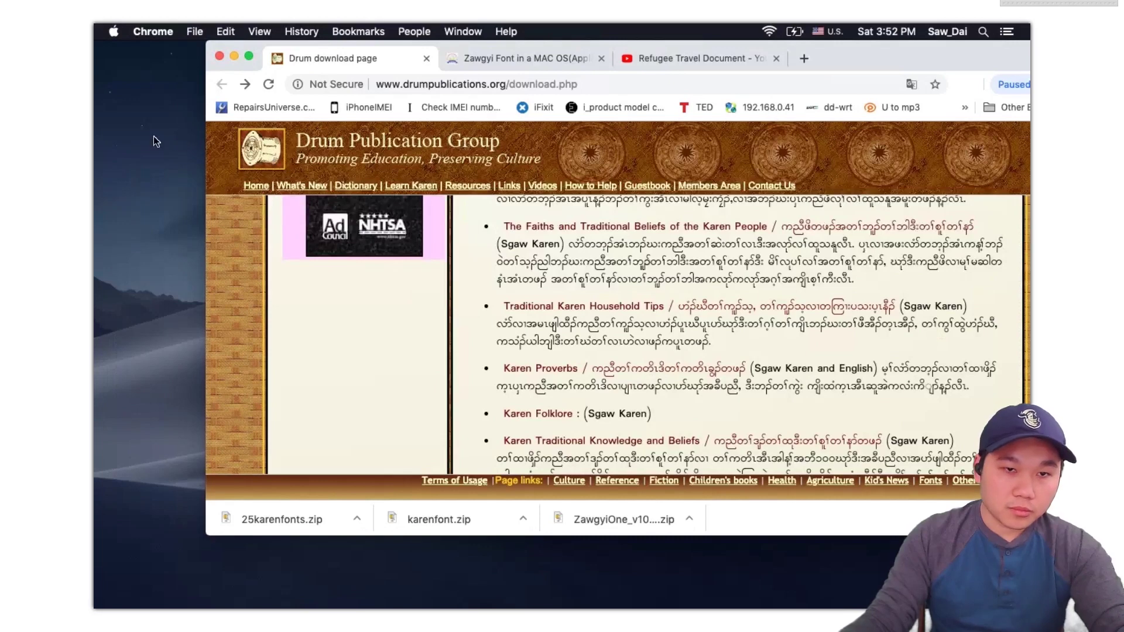
click(153, 136)
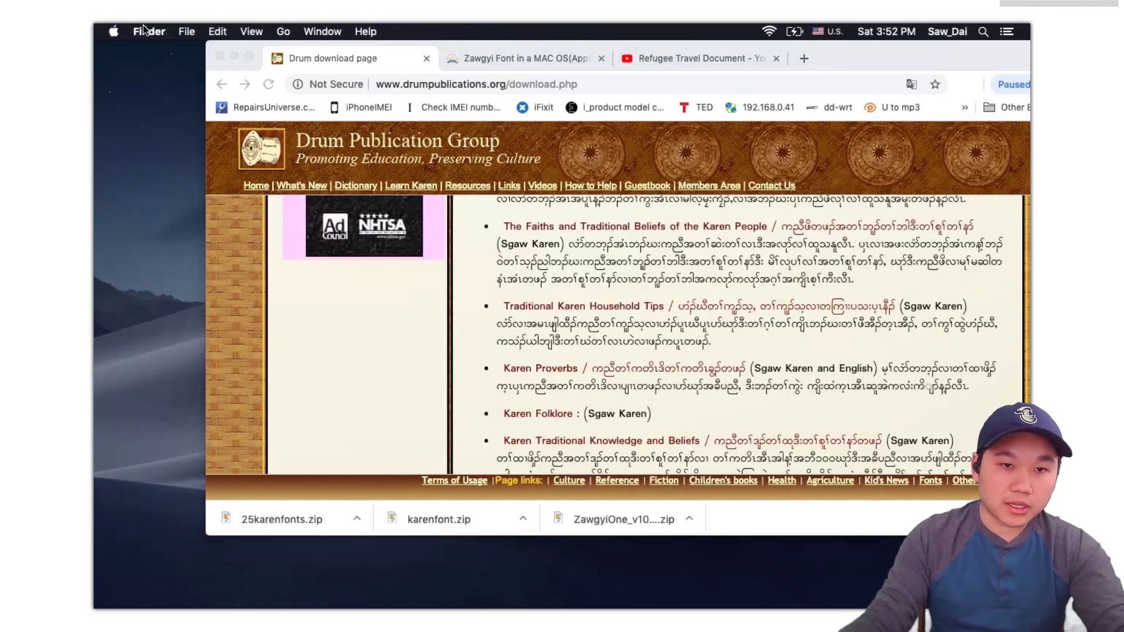
click(235, 55)
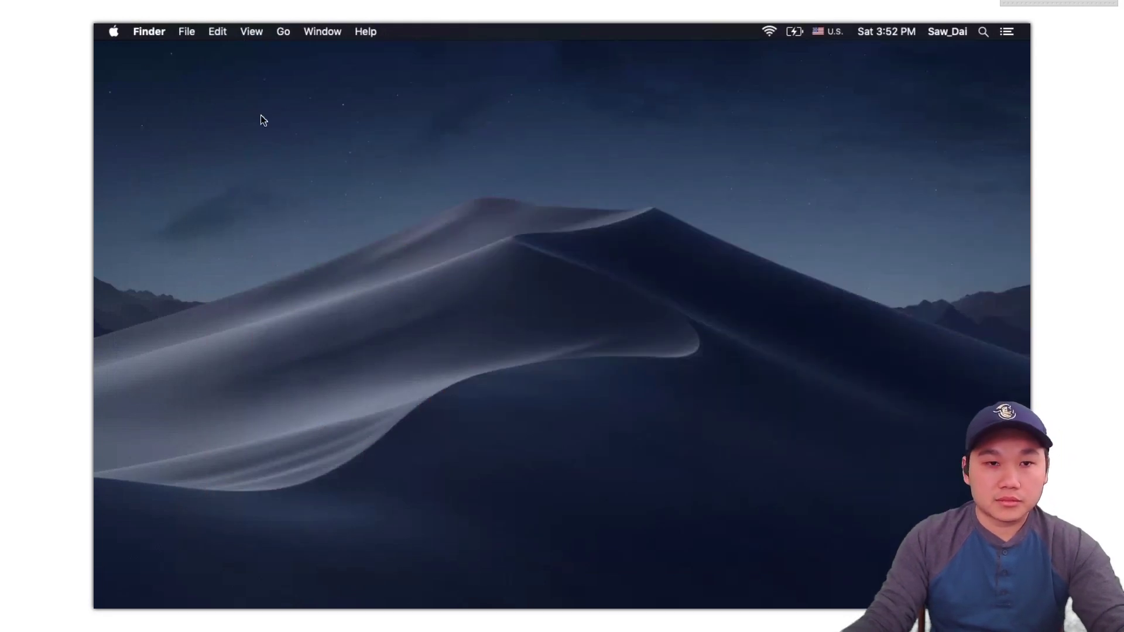
click(152, 34)
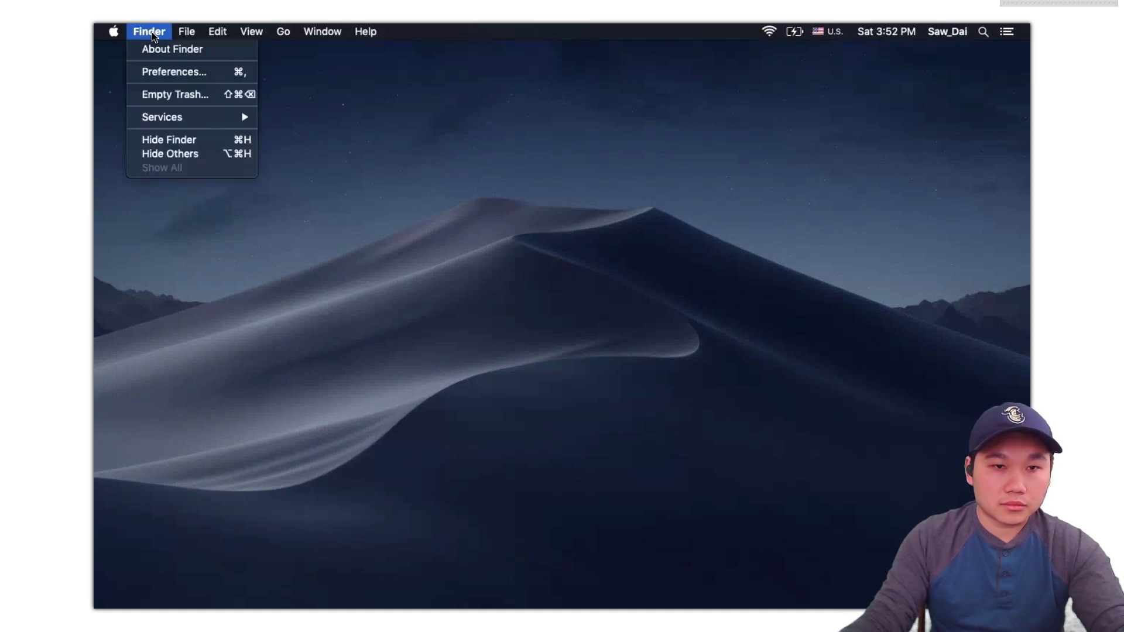
click(366, 116)
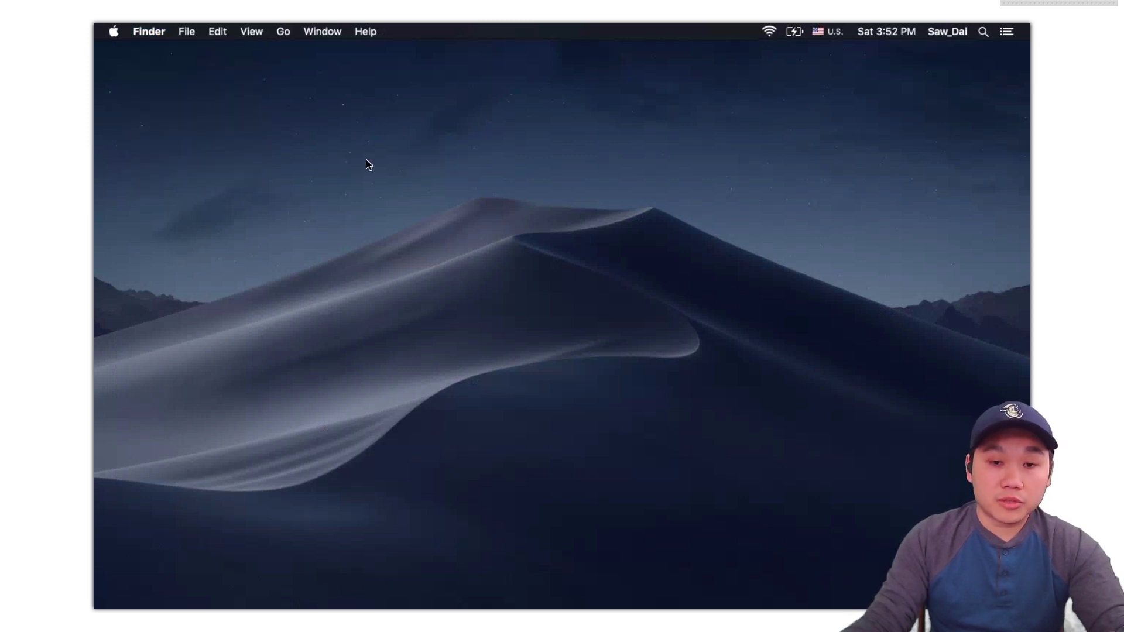
Step: Launch OpenOffice to show its start window, and close that window again
mouse_move(465, 606)
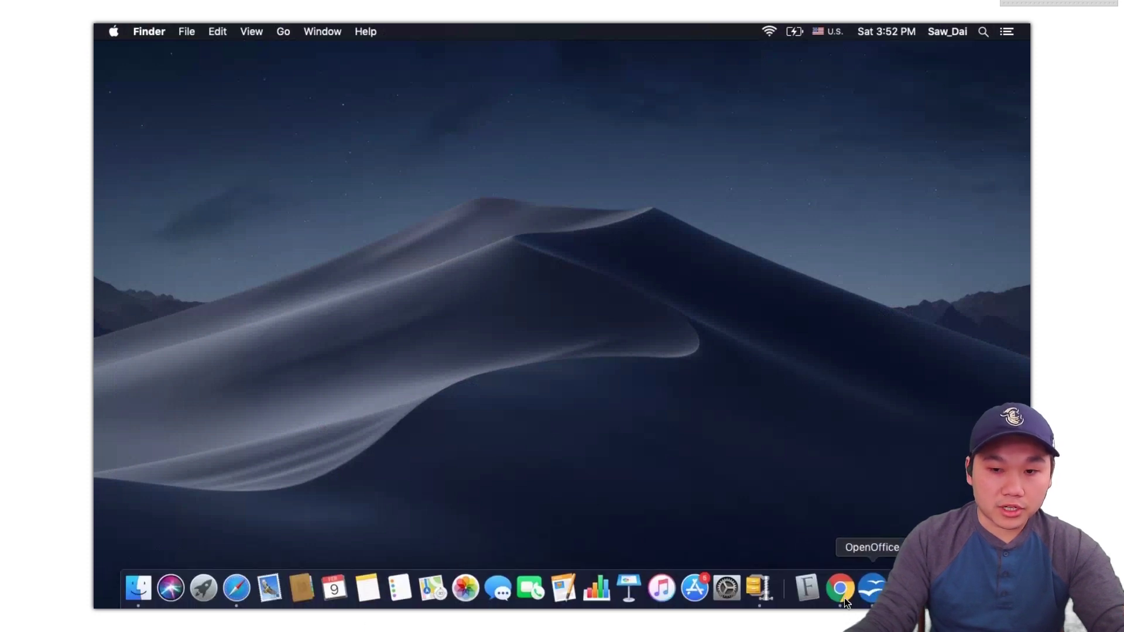
click(875, 590)
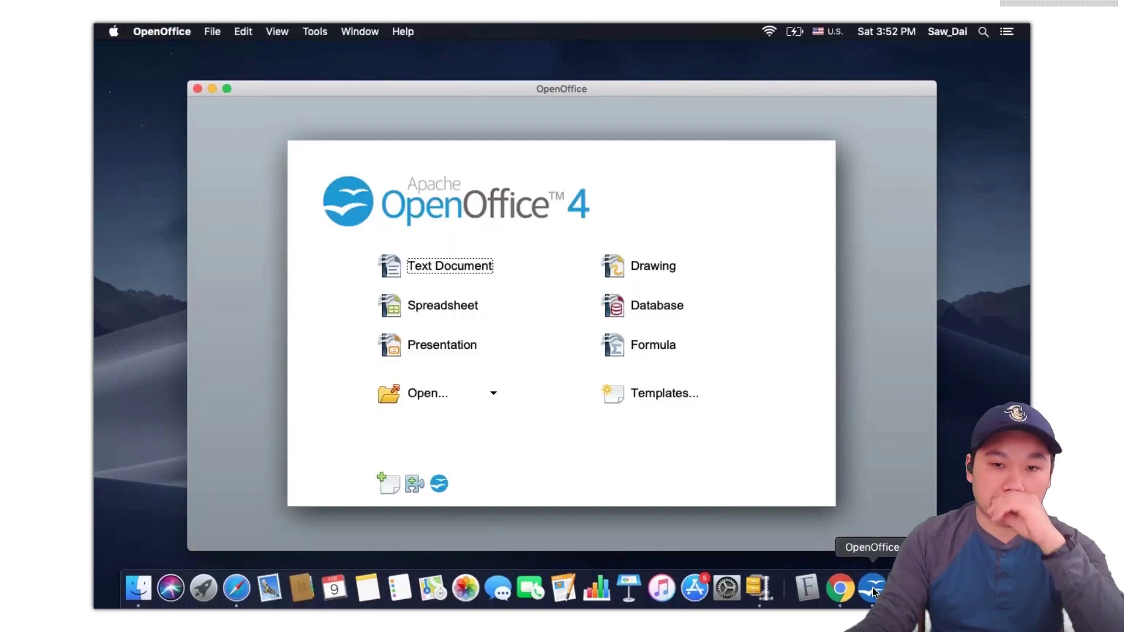
click(198, 88)
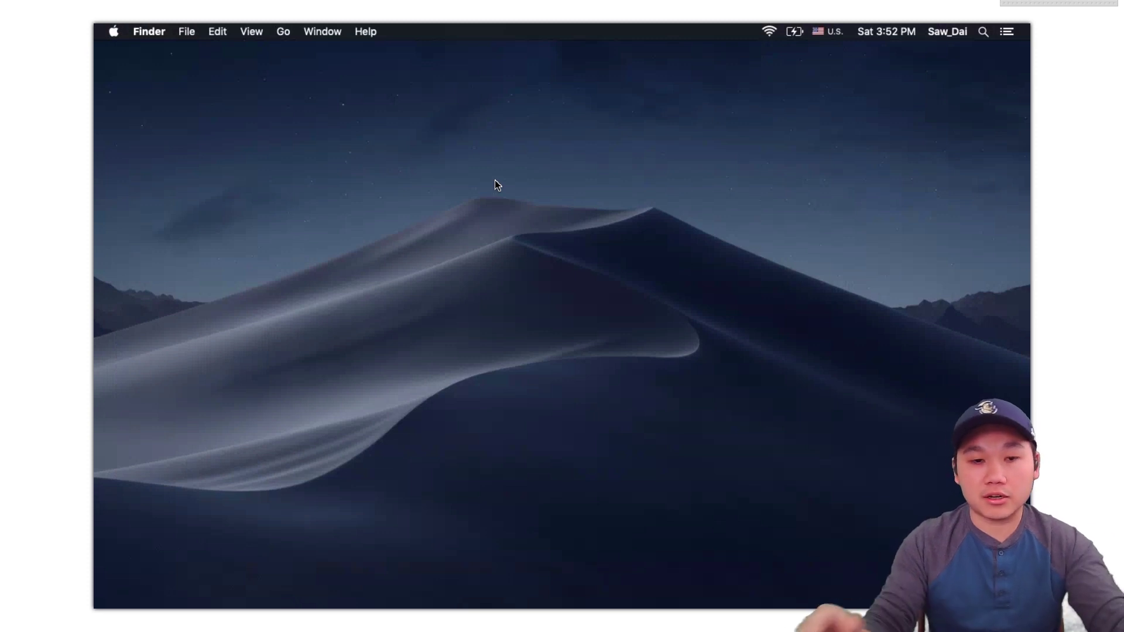
mouse_move(861, 610)
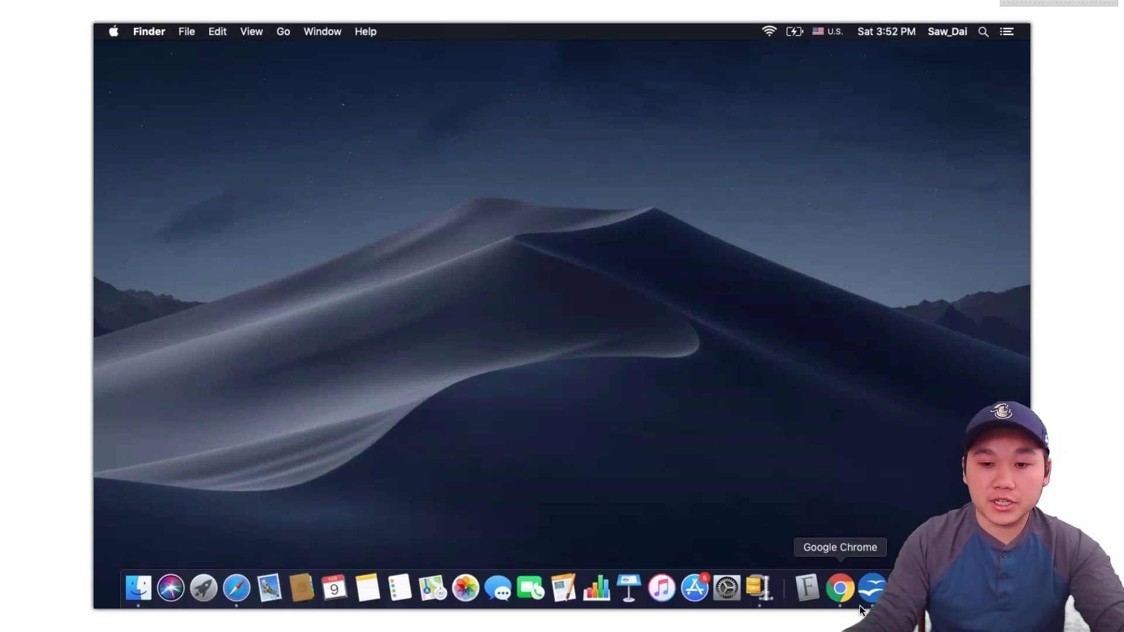
click(841, 589)
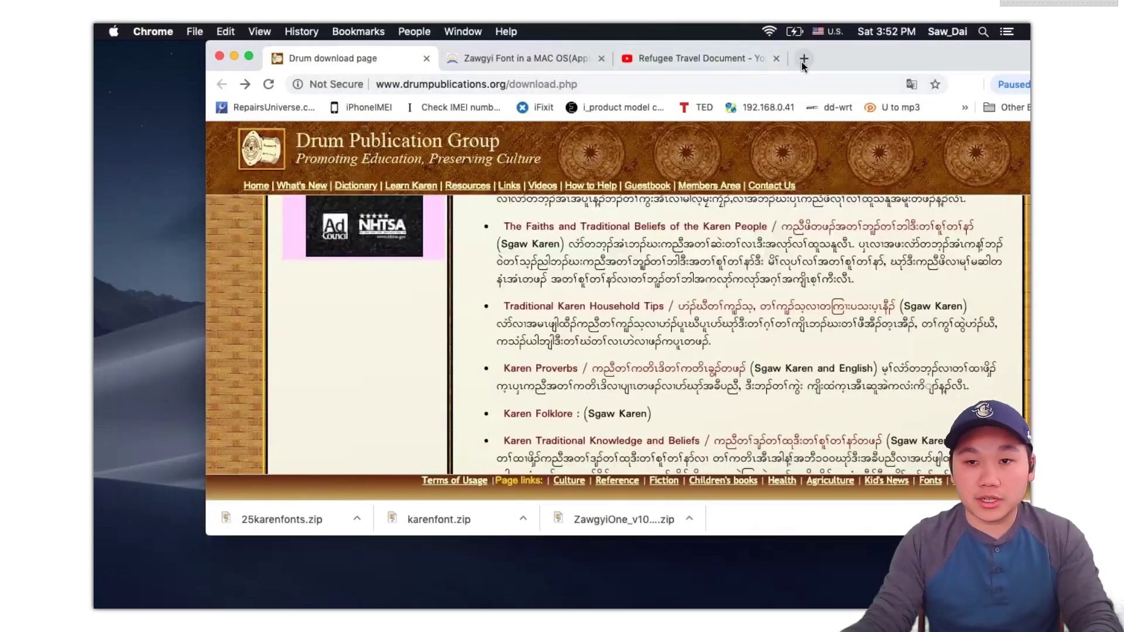
click(803, 59)
text(w)
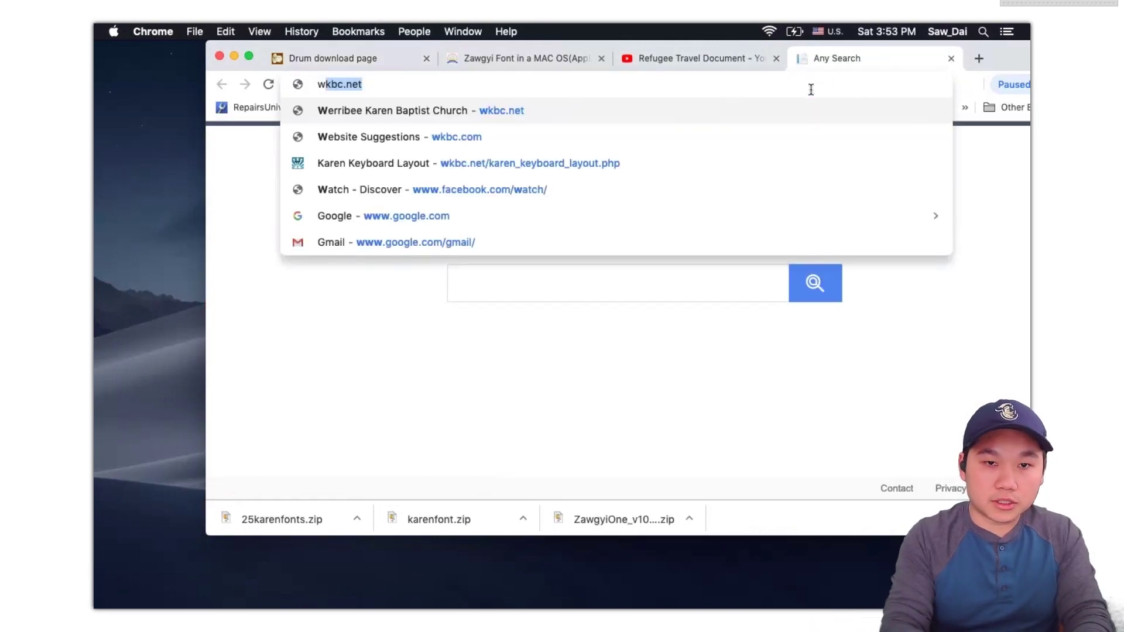
text(ww.o)
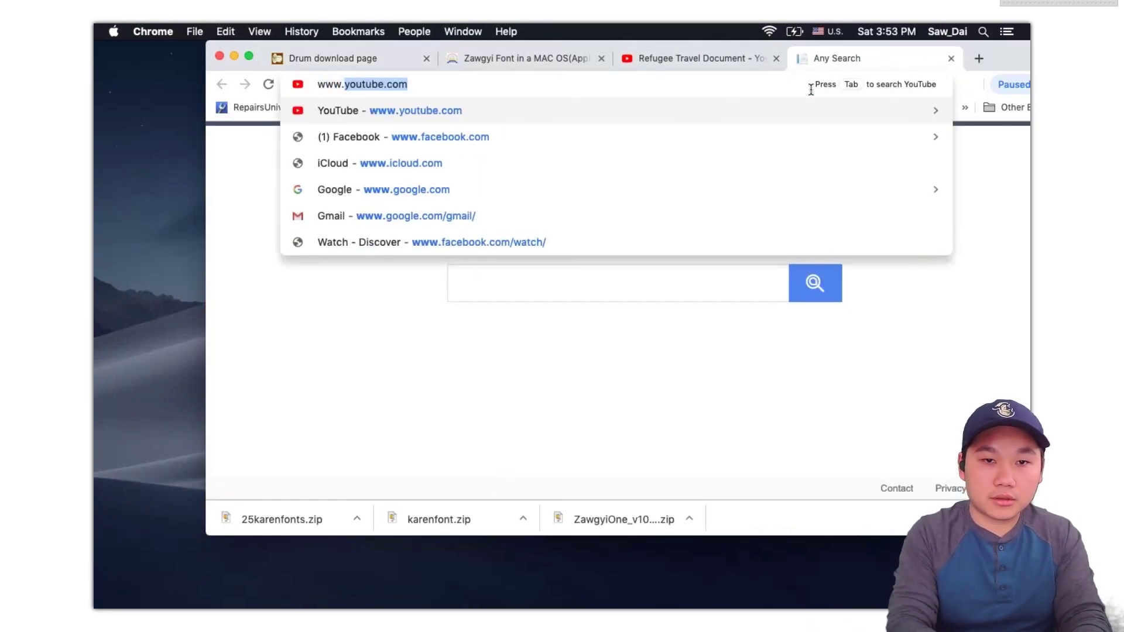
text(penoffi)
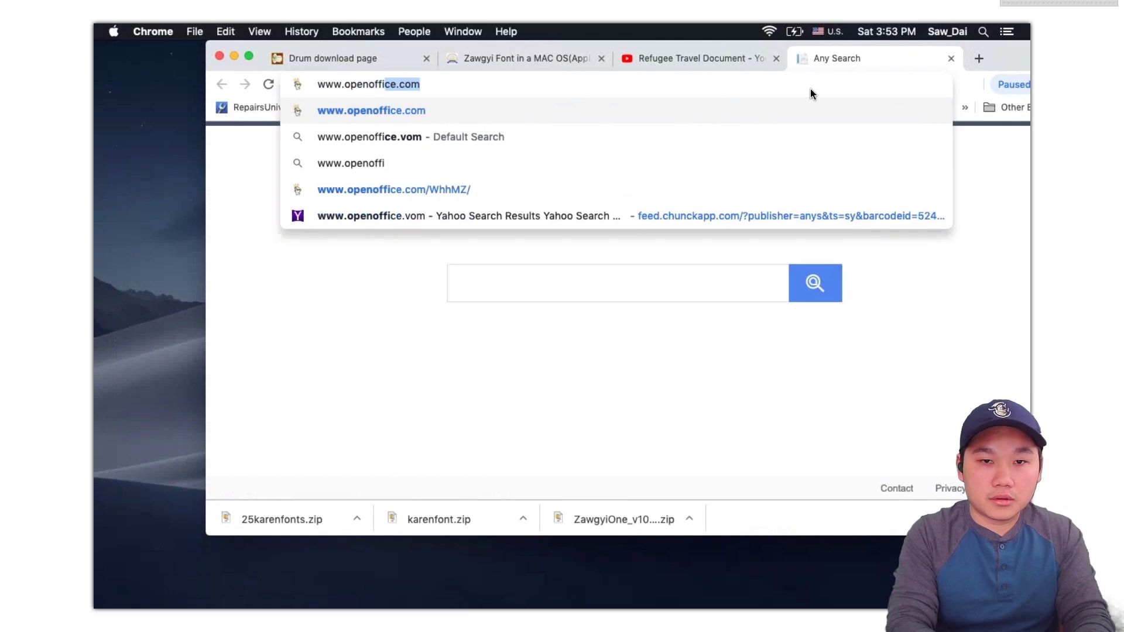
text(ce.org)
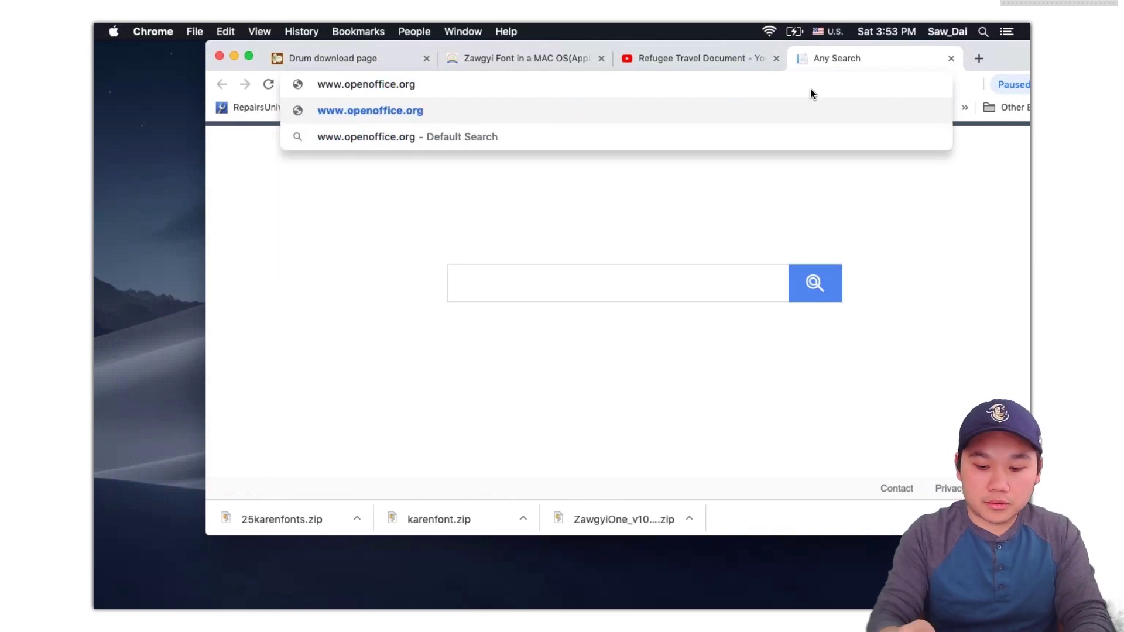
key(Return)
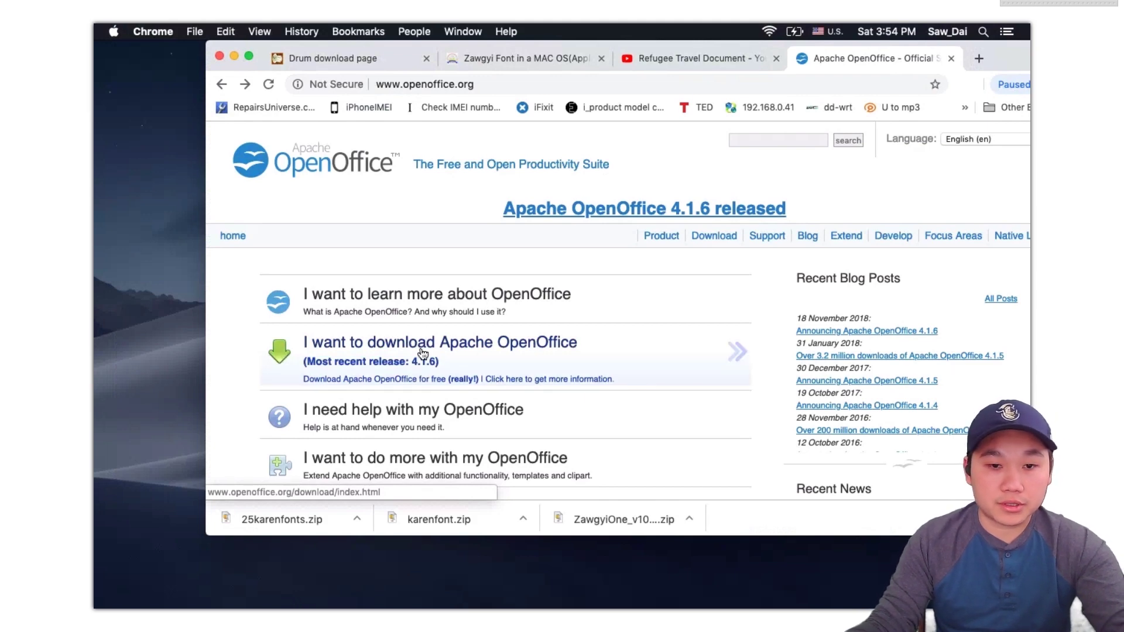
Step: Download the full installation of Apache OpenOffice 4.1.6 for OS X (DMG) in English [US], and minimise the browser window
click(422, 344)
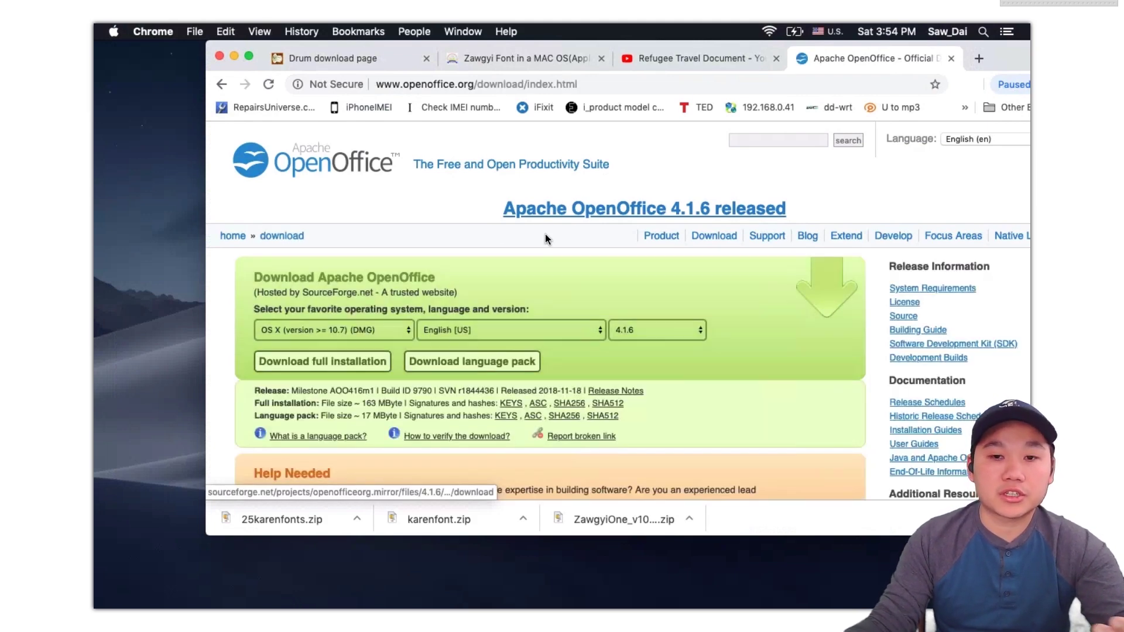
scroll(544, 235, down, 5)
scroll(545, 234, up, 2)
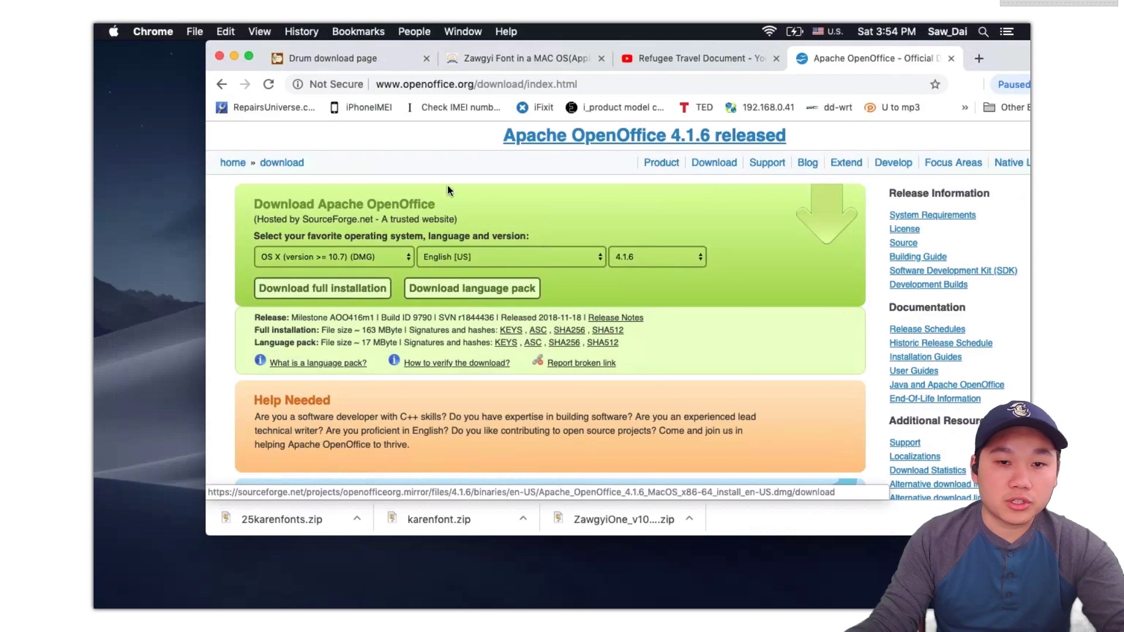
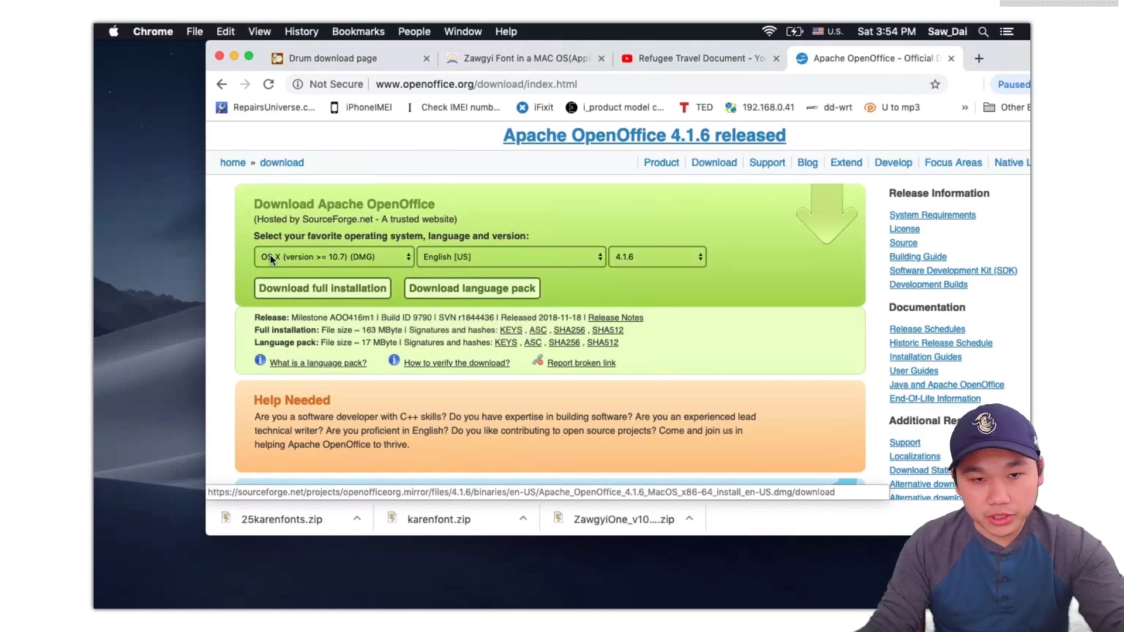
click(337, 288)
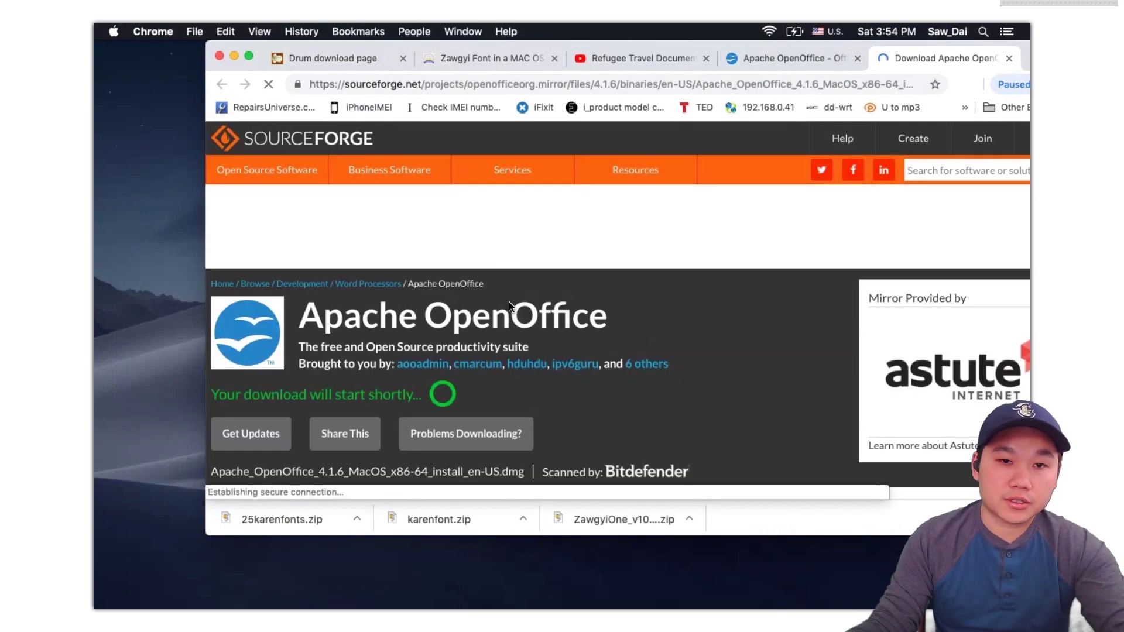
scroll(667, 313, down, 3)
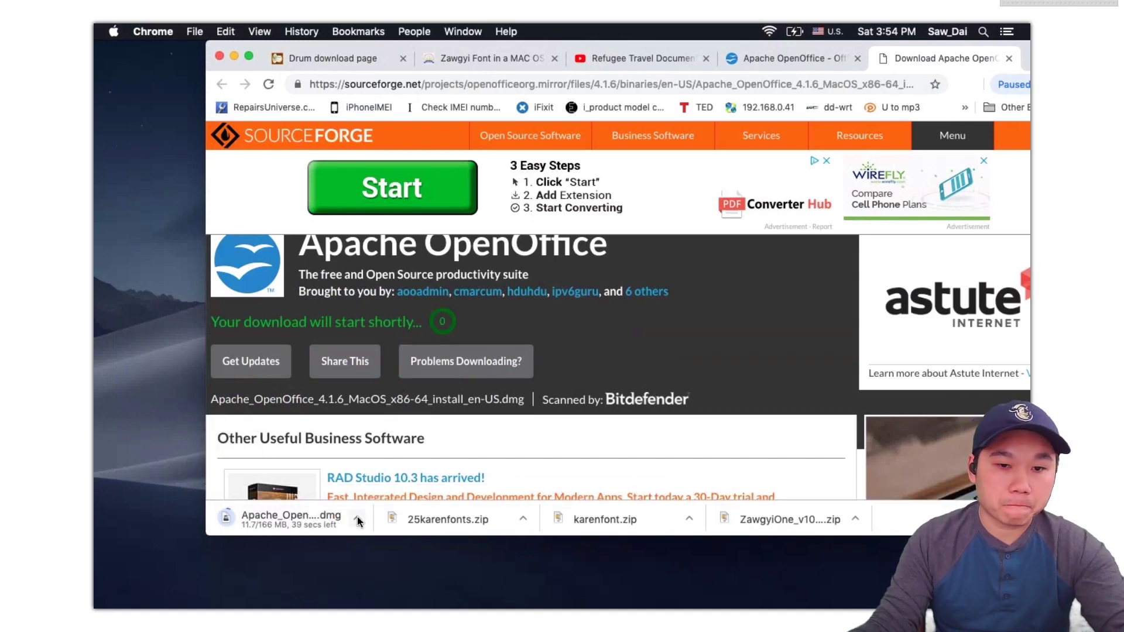
click(201, 145)
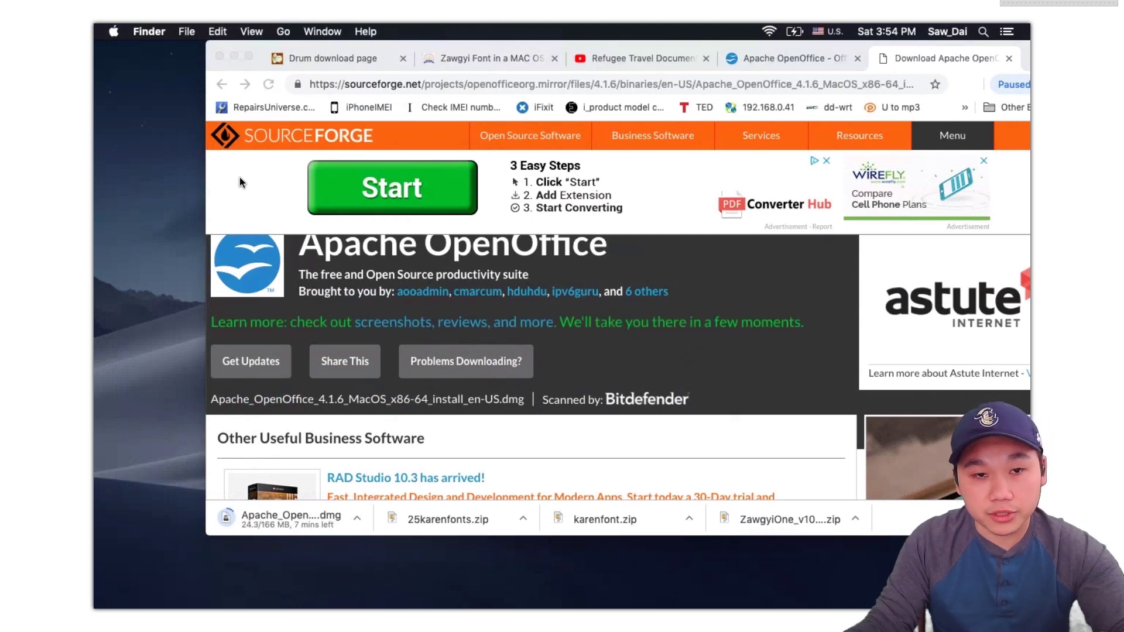
click(234, 56)
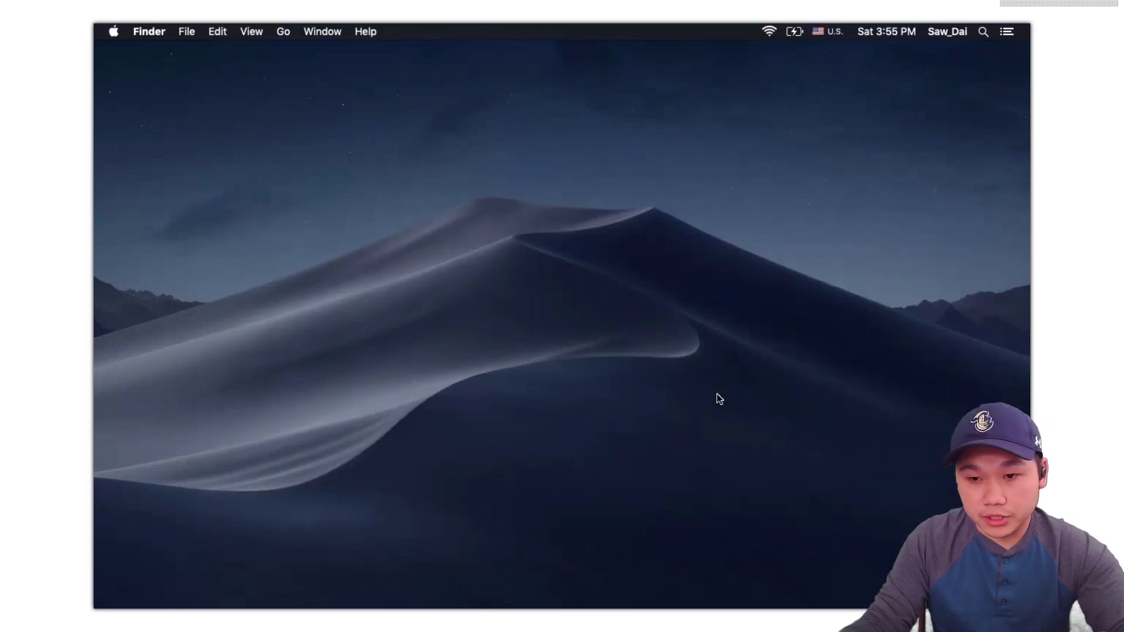
Step: Switch to OpenOffice, create a new text document, and set its font to KNU at size 16
click(848, 590)
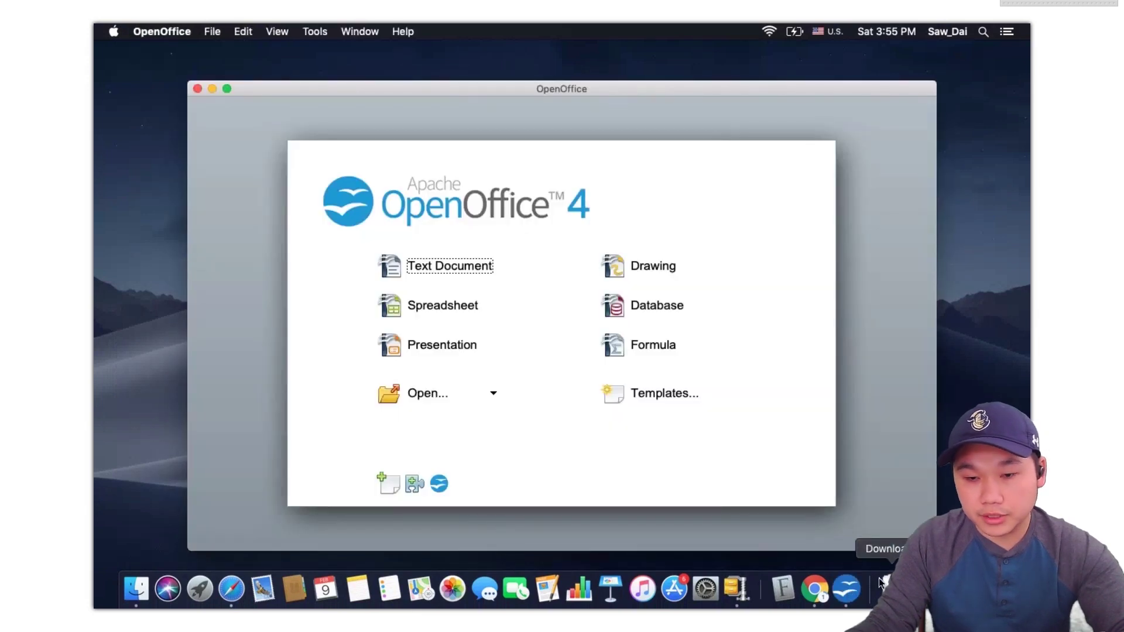
click(430, 265)
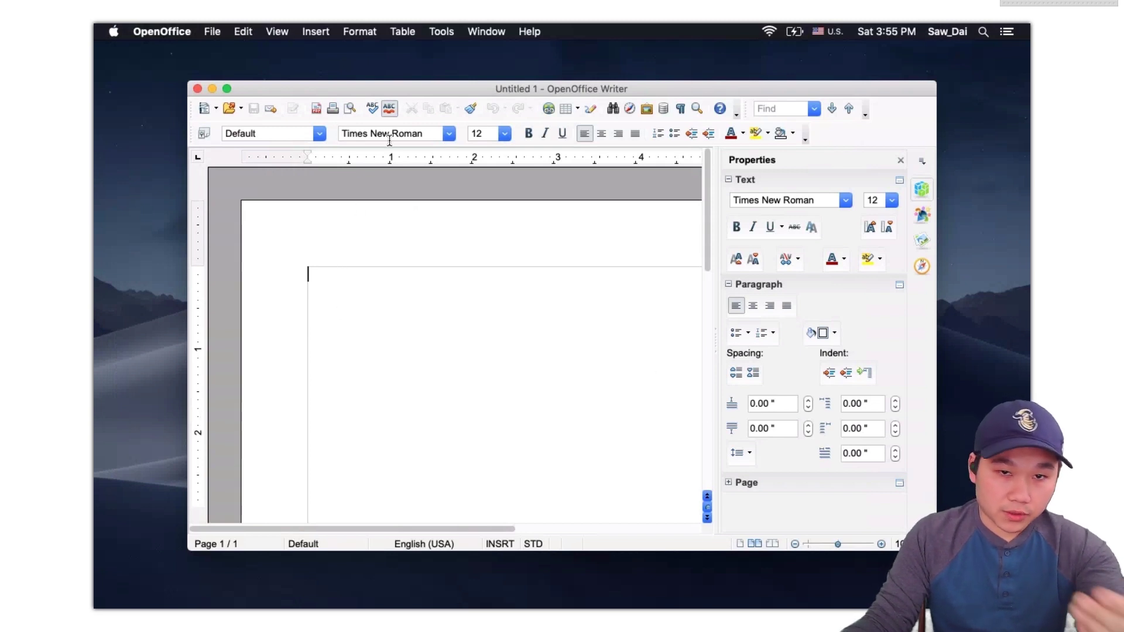
click(449, 136)
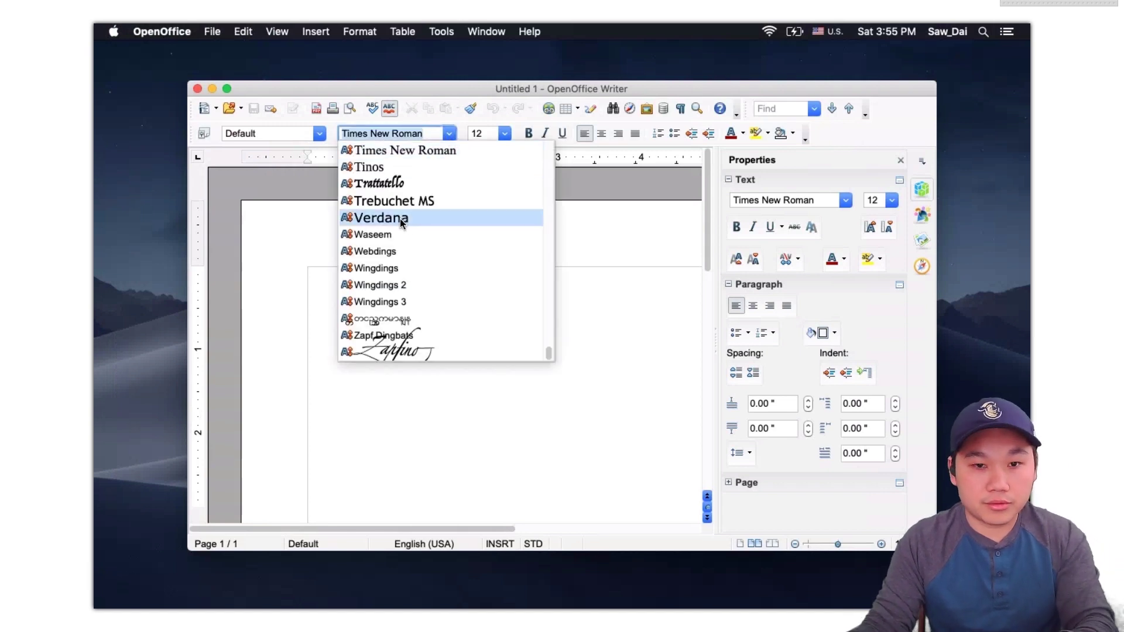
text(KNU)
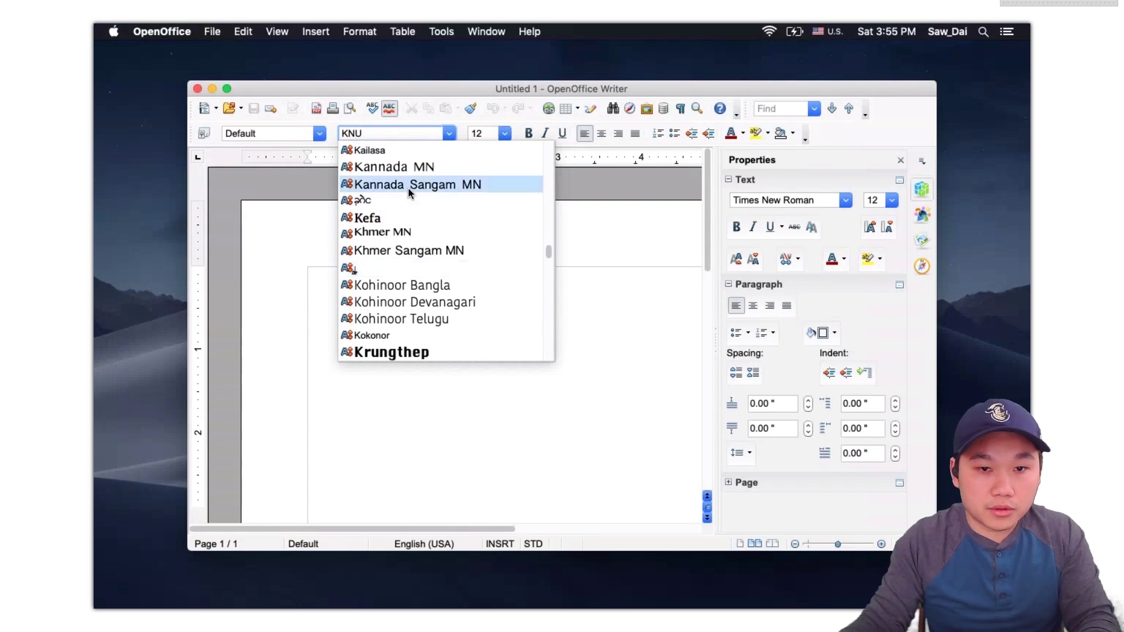
click(364, 267)
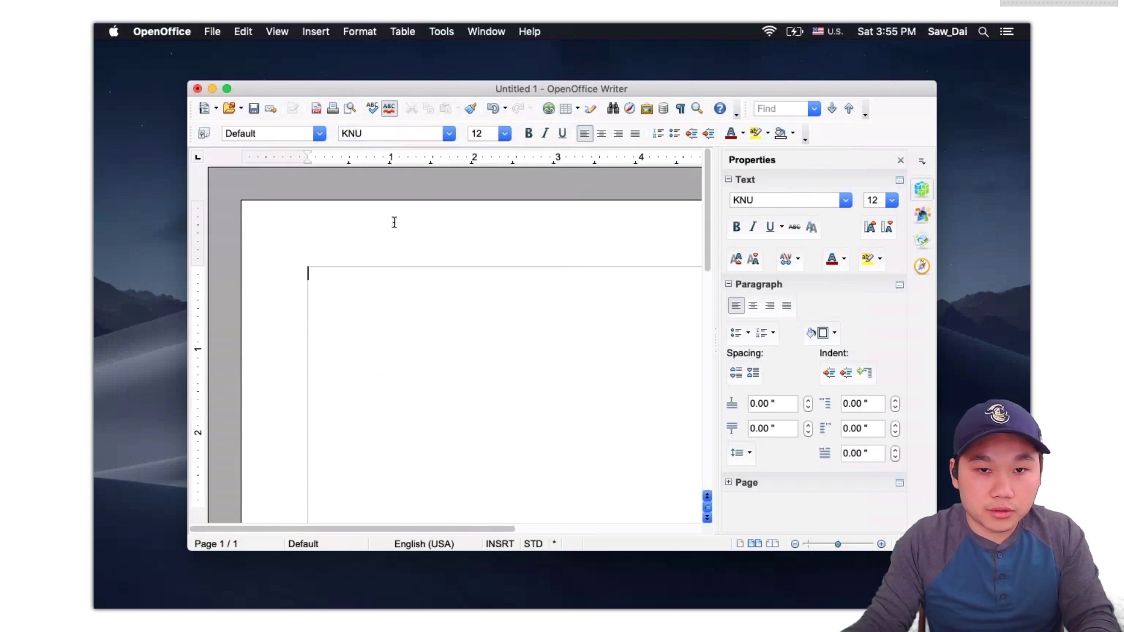
click(504, 136)
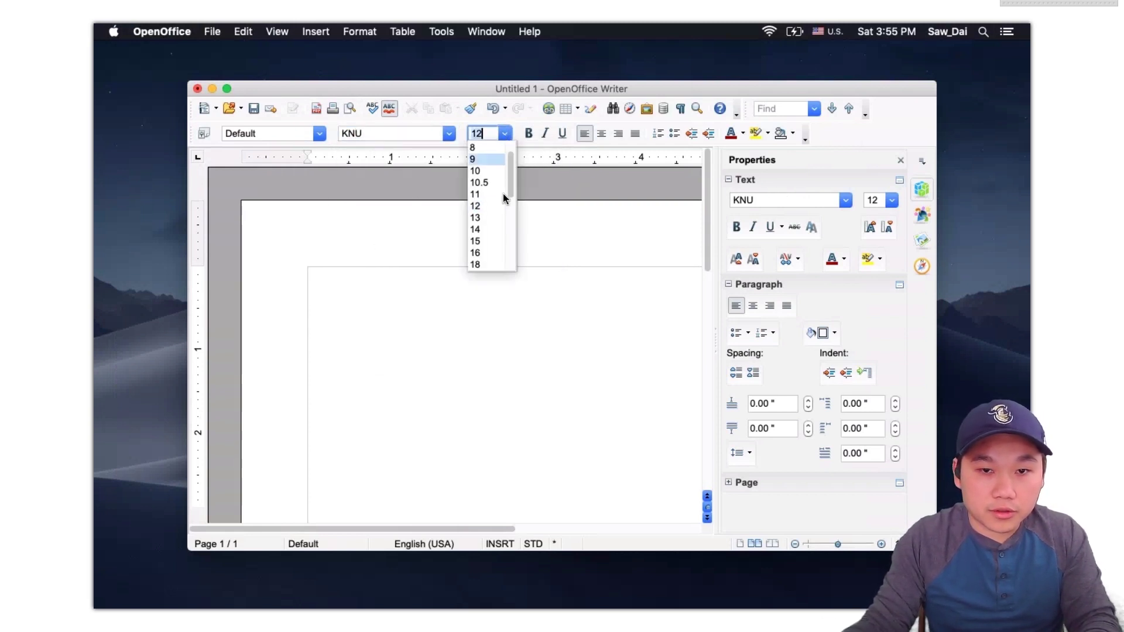
click(488, 249)
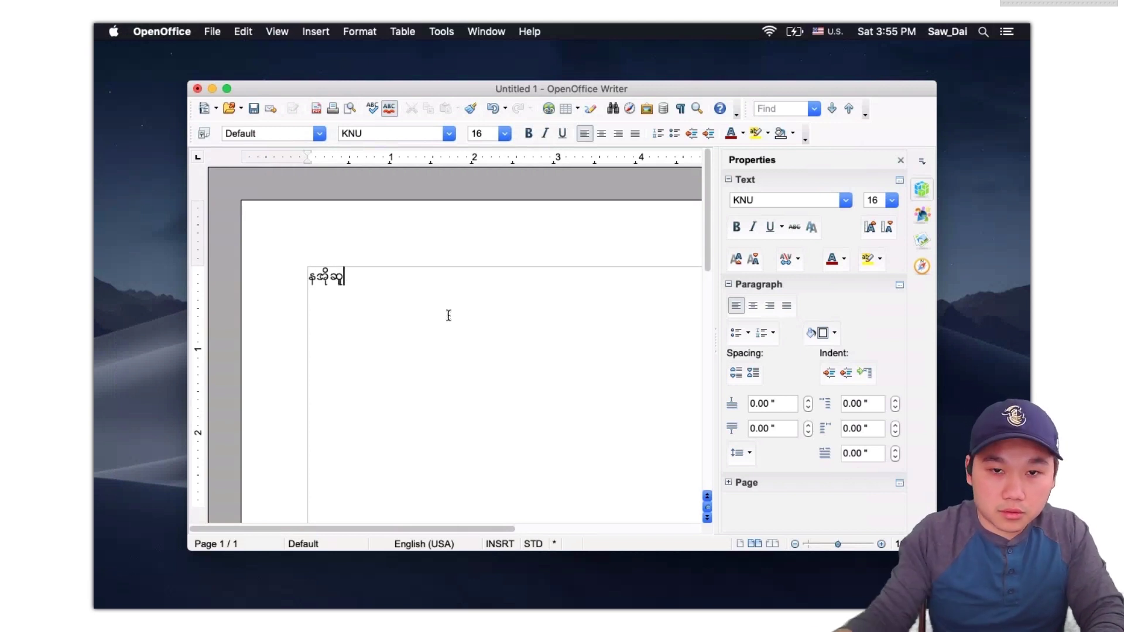
Step: Try a font size of 96 in the text document and undo the change
click(504, 134)
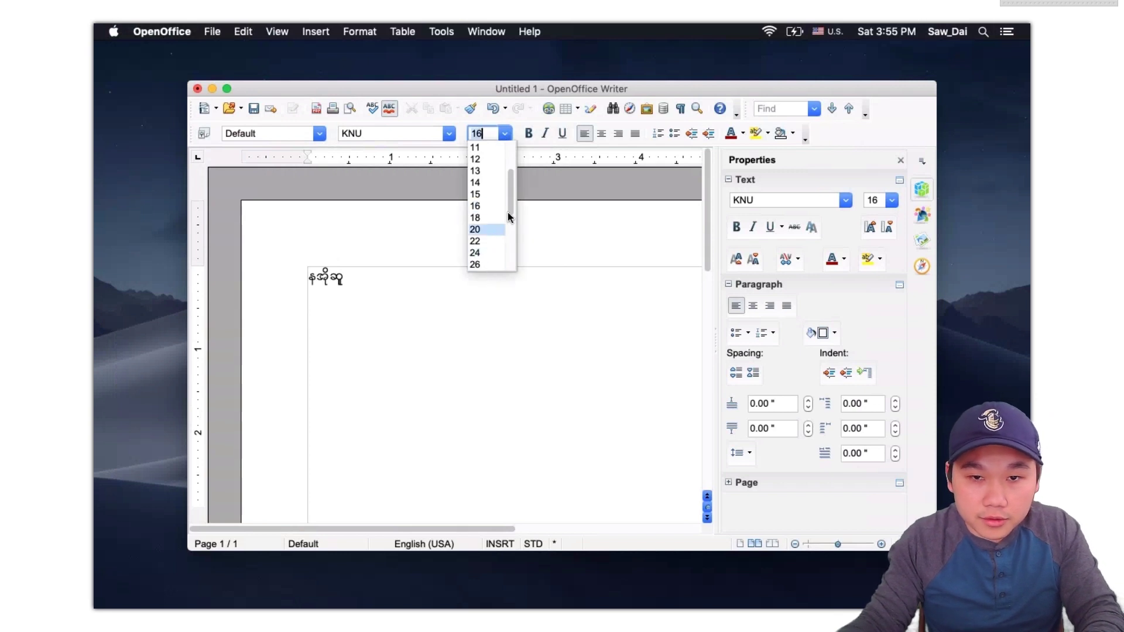
drag(507, 216, 511, 265)
click(479, 260)
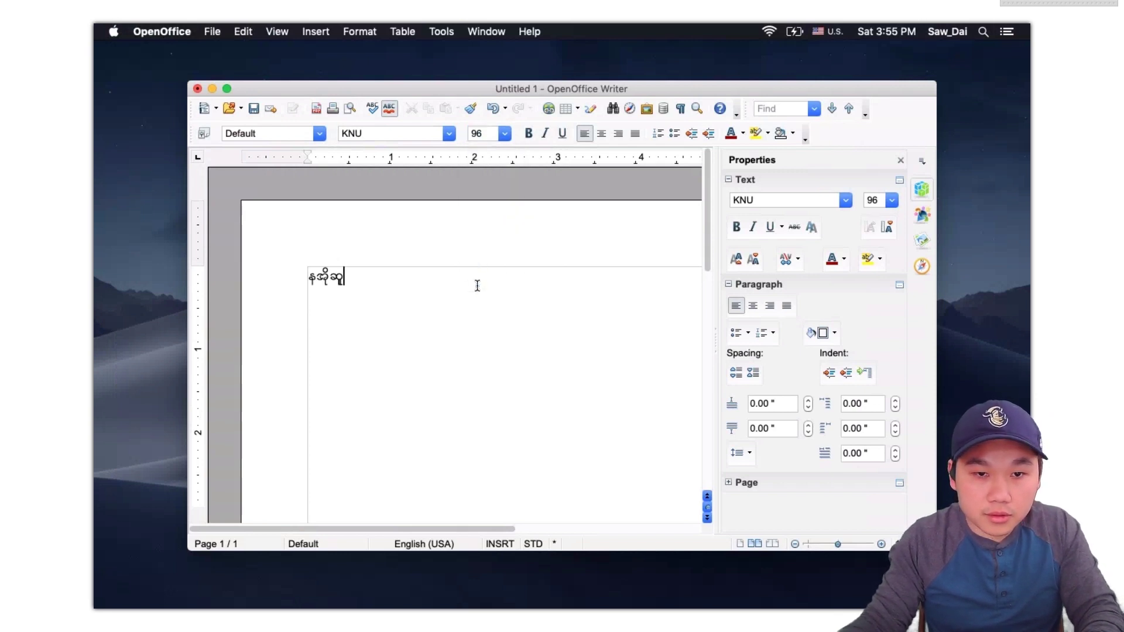
key(super+z)
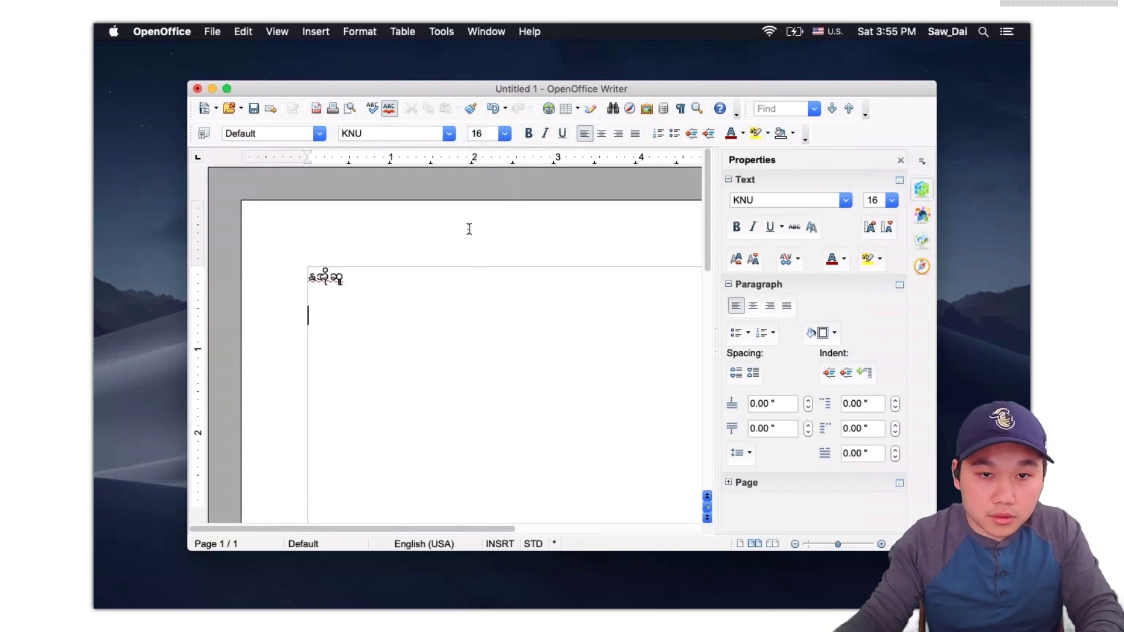
Step: Set the font size to 60 and enter the sample text "နအိုဆူအါ" on the line below the first text
click(504, 134)
drag(511, 214, 512, 244)
click(478, 252)
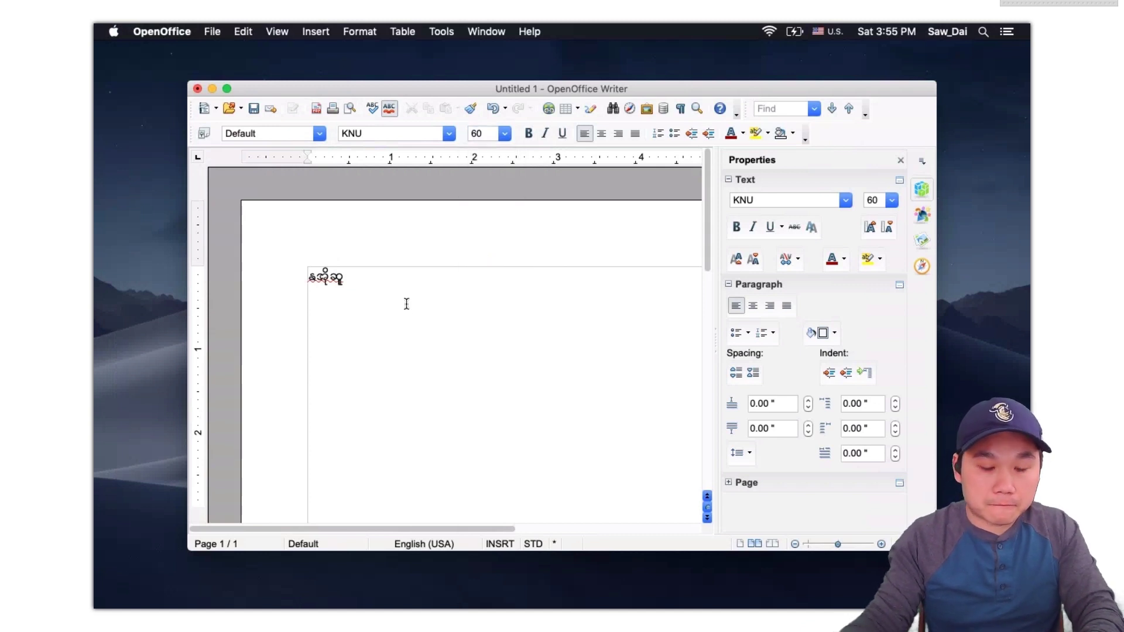
key(Return)
text(နကလ)
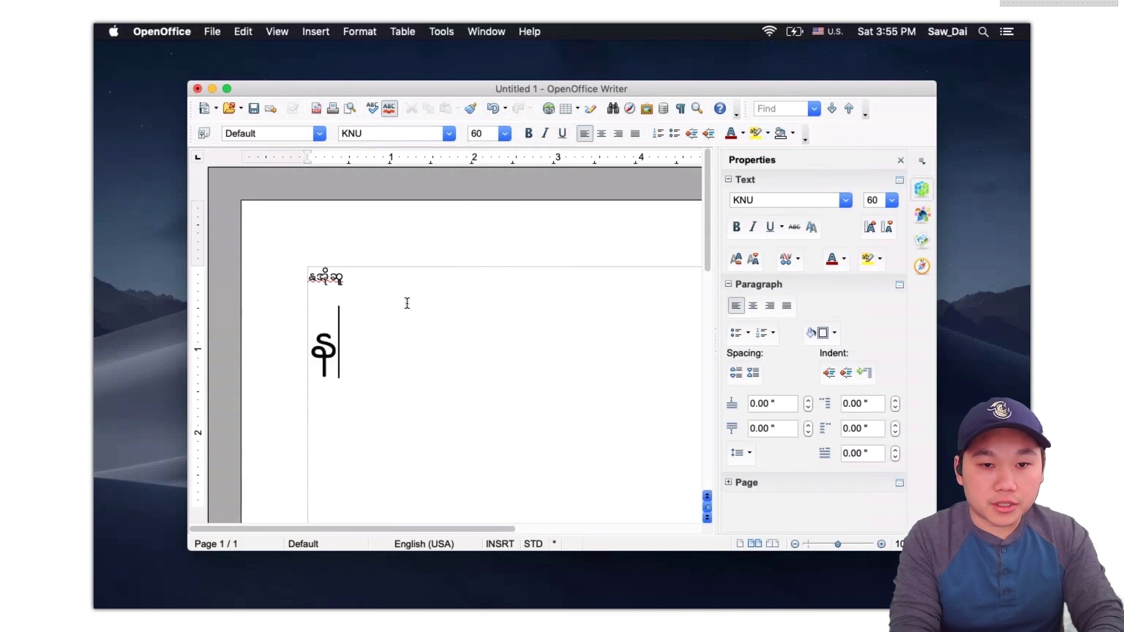
key(BackSpace)
key(BackSpace)
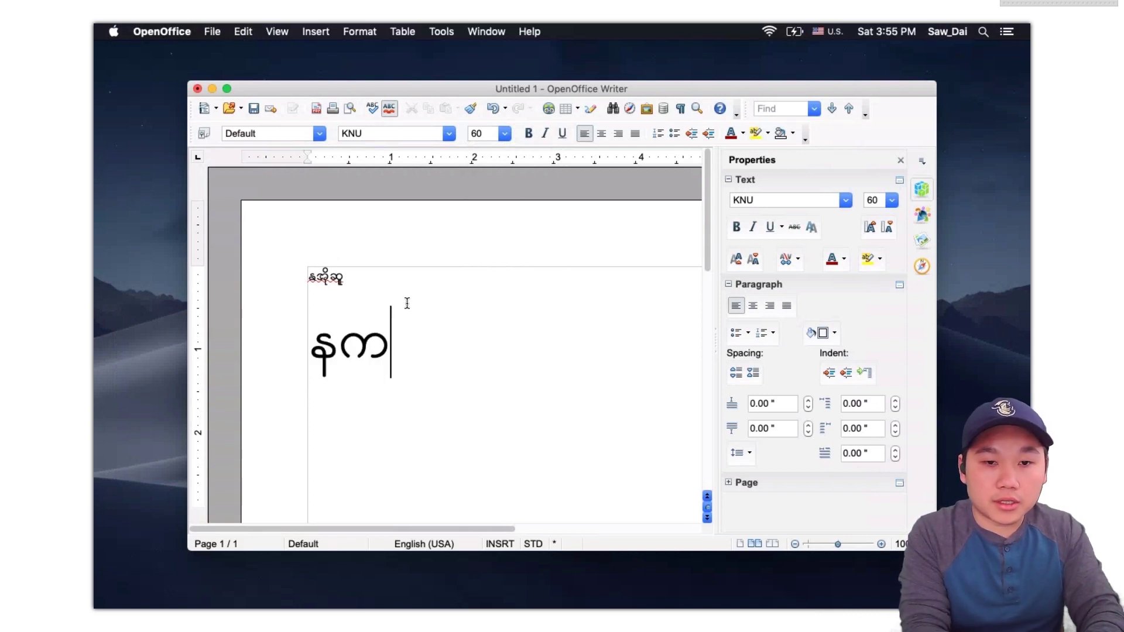
text(ဆိုဆု)
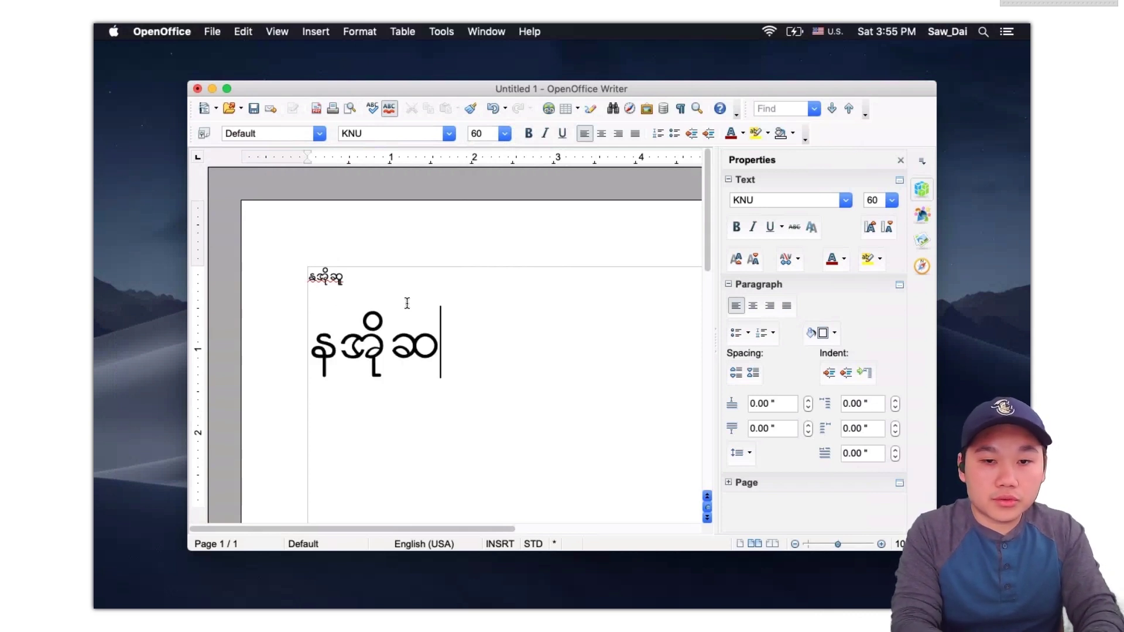
key(BackSpace)
text(ူအါ)
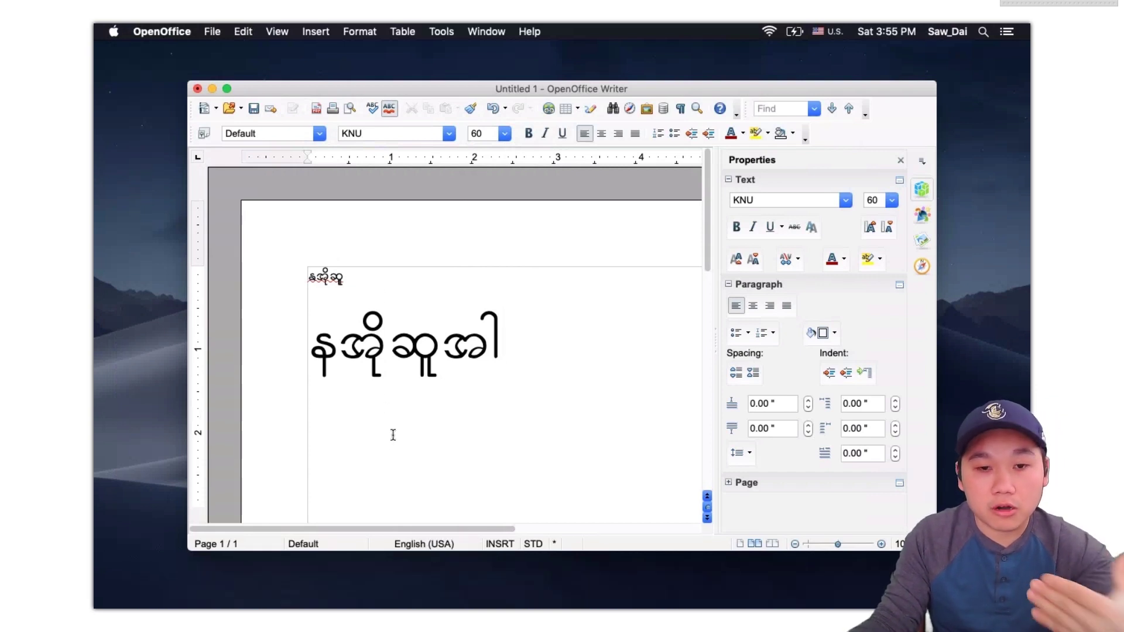
Step: Switch to Chrome and download the Burmese font from the Drum Publication Group download page
mouse_move(776, 619)
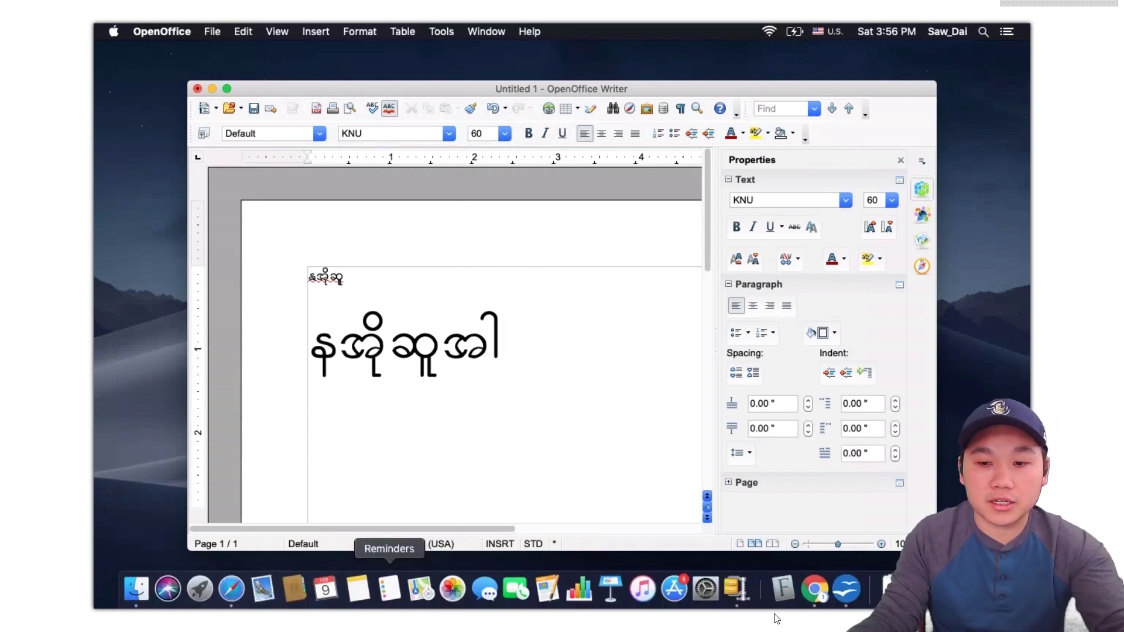
click(815, 588)
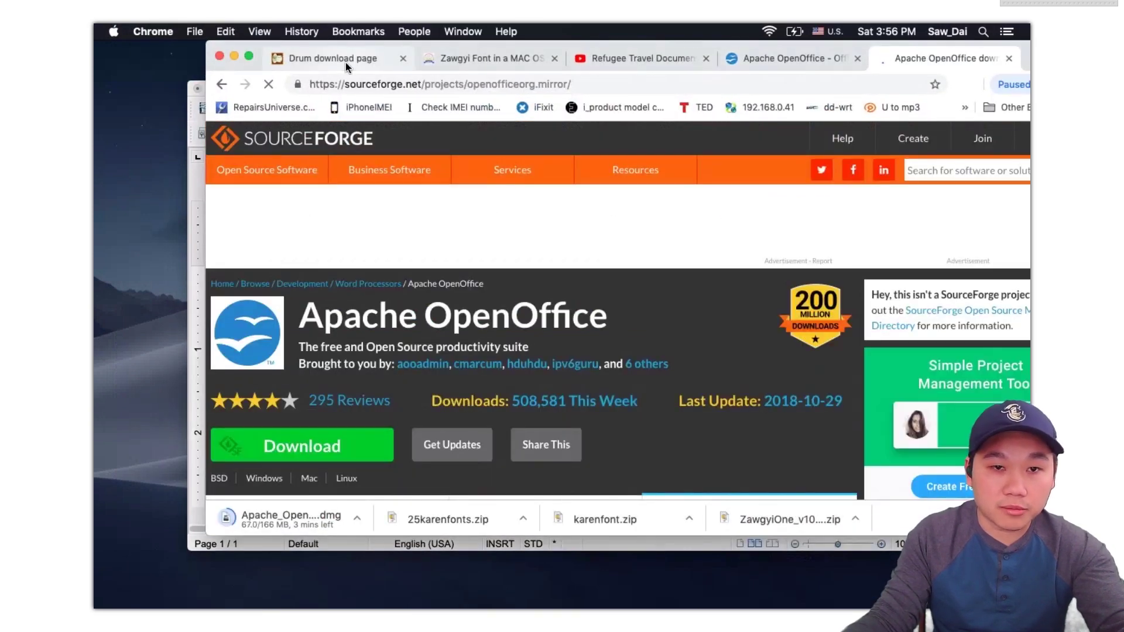
key(super+1)
key(ctrl+super+f)
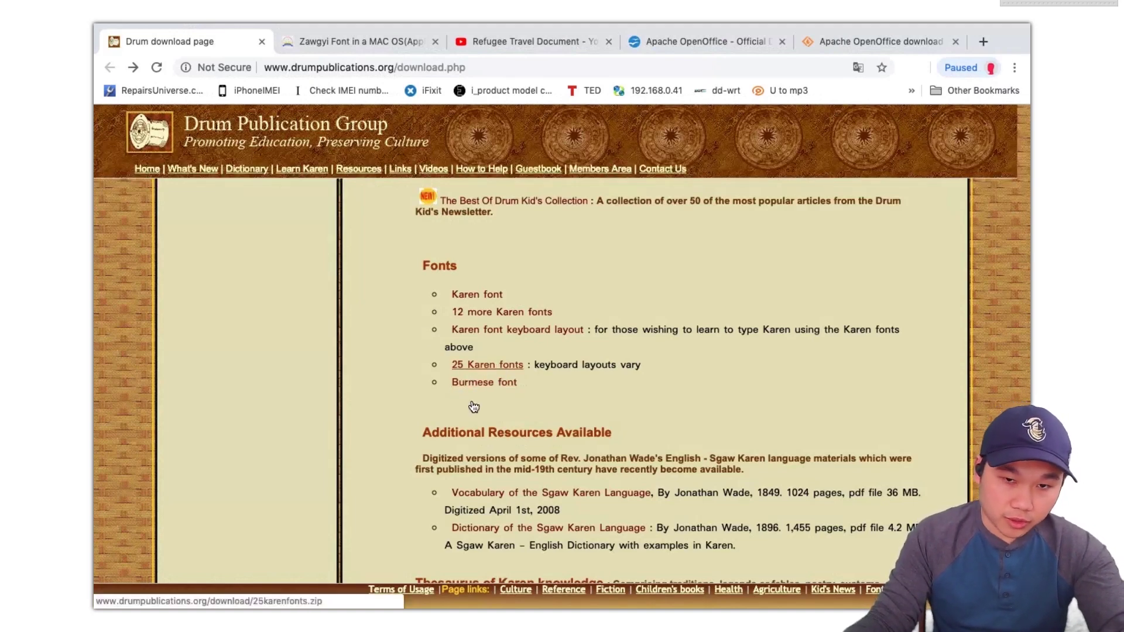
click(477, 382)
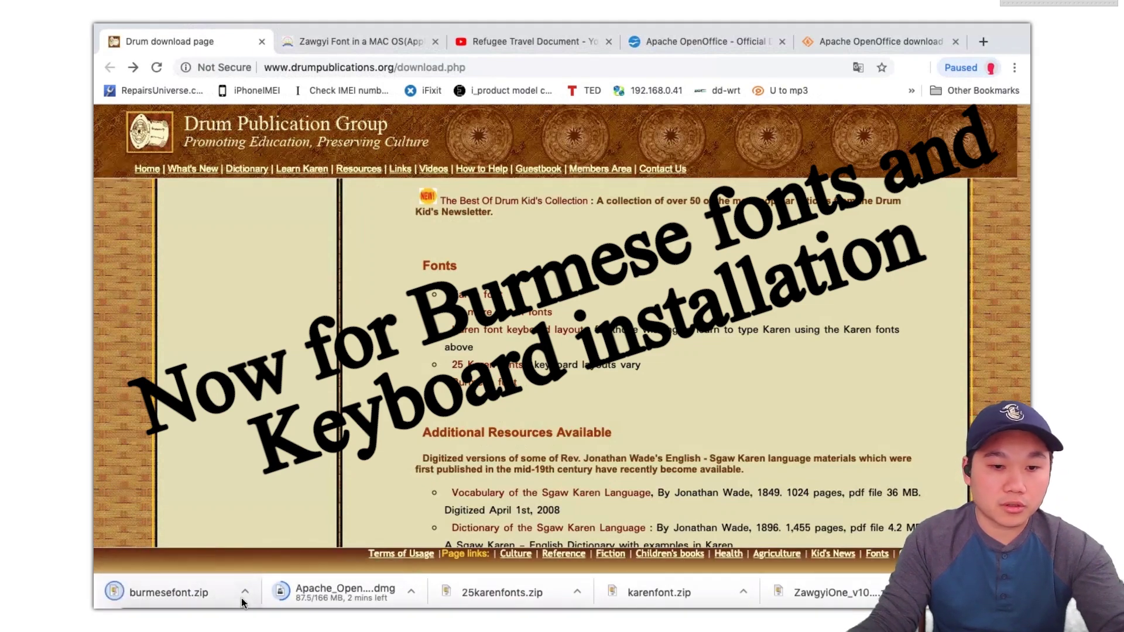
Step: Reveal the downloaded burmesefont.zip in Finder and extract it with Archive Utility
click(245, 593)
click(289, 577)
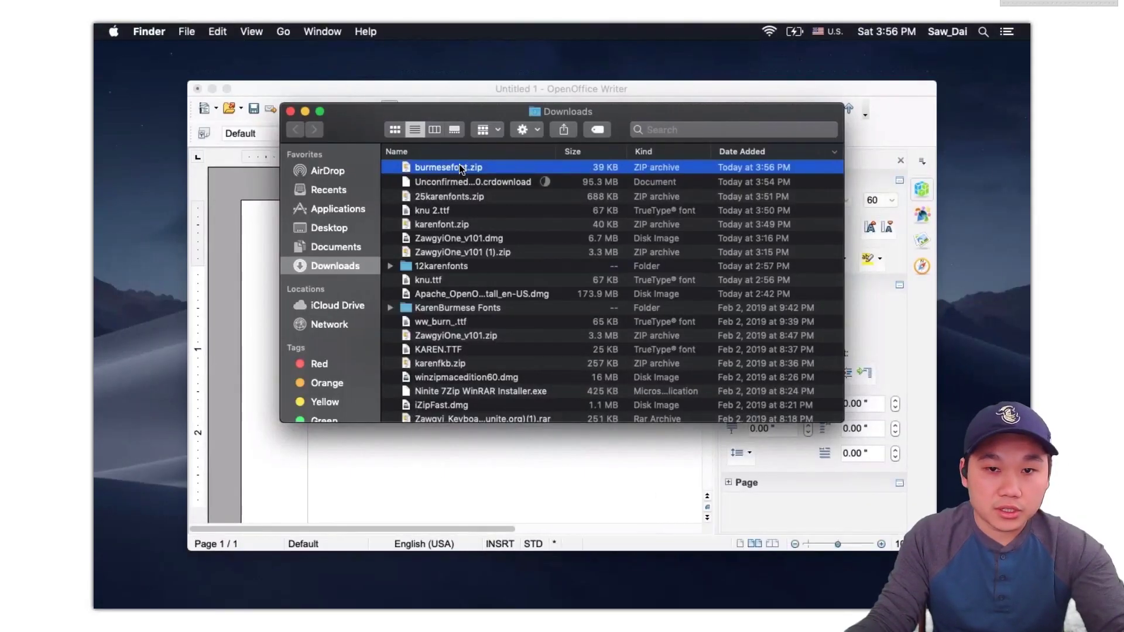
right_click(459, 167)
mouse_move(573, 185)
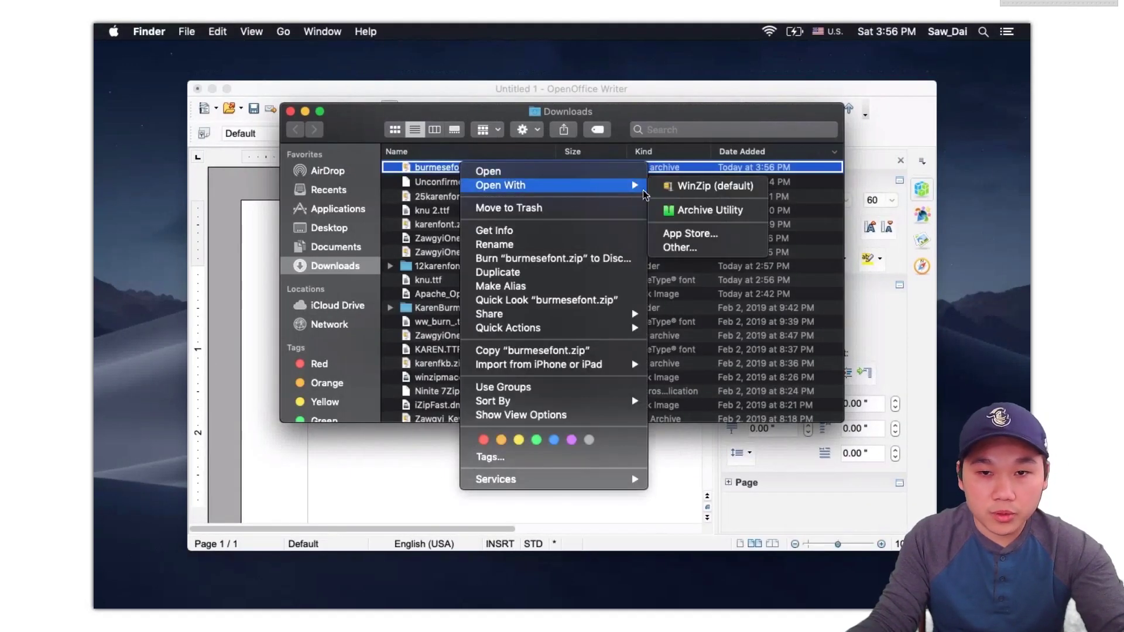
click(689, 215)
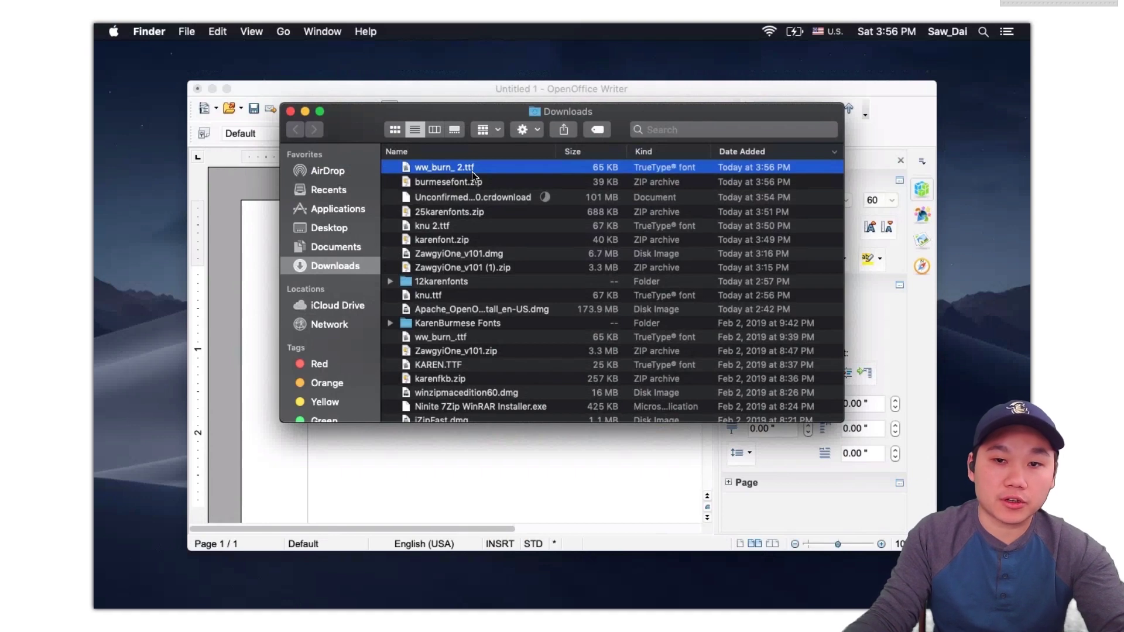
Step: Install the extracted font ww_burn_ 2.ttf, accepting it in Font Validation, and preview Wwin_Burmese in Font Book
double_click(472, 171)
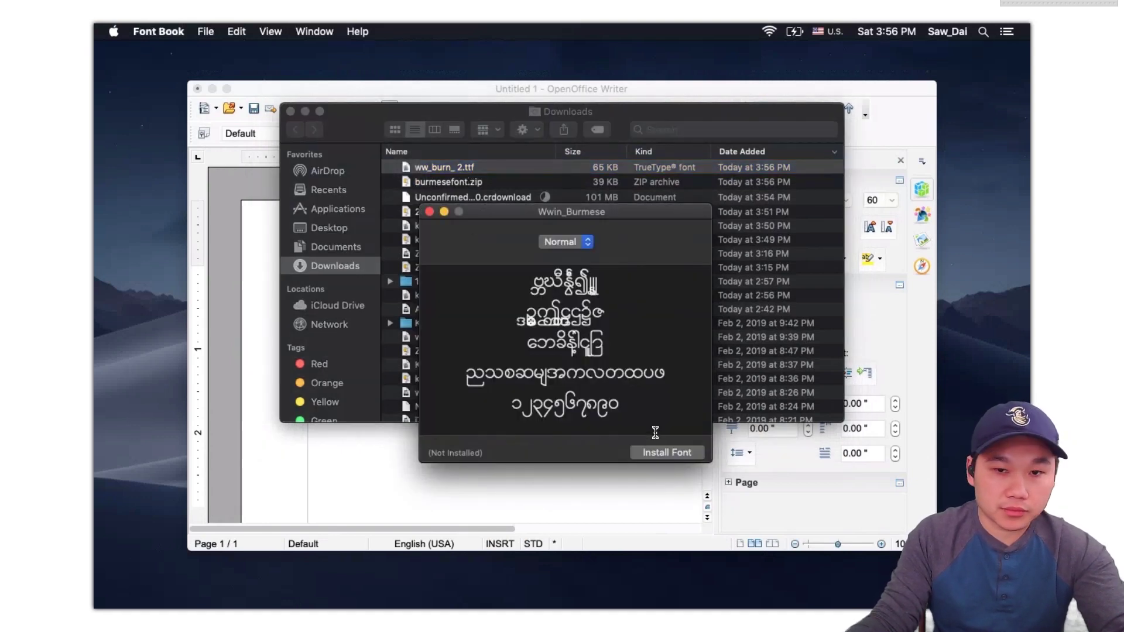
click(672, 453)
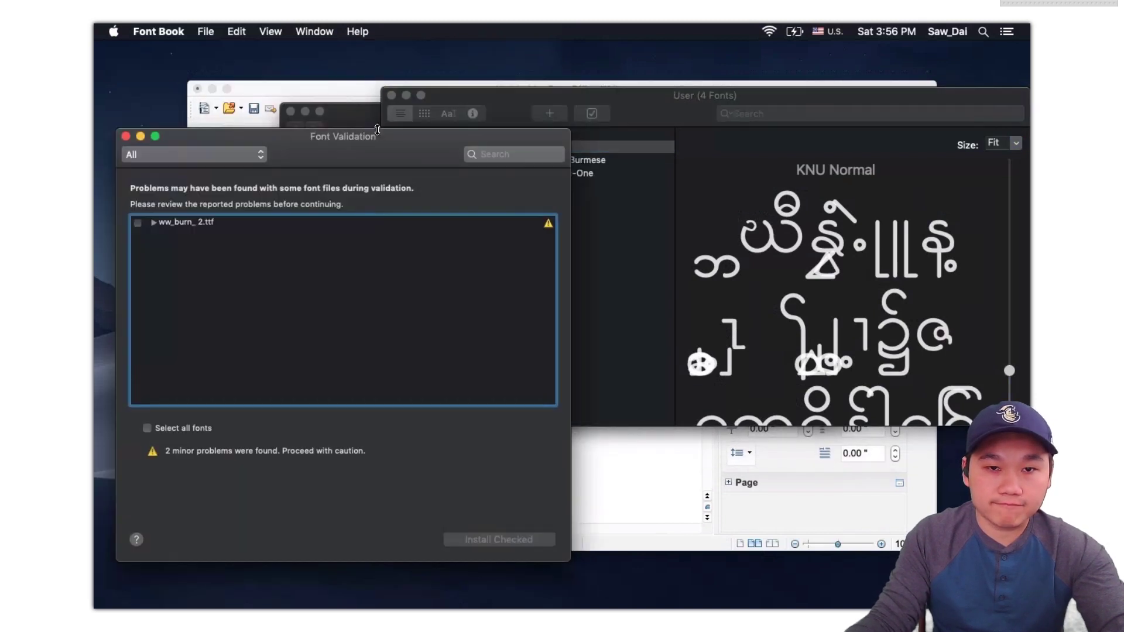
click(177, 225)
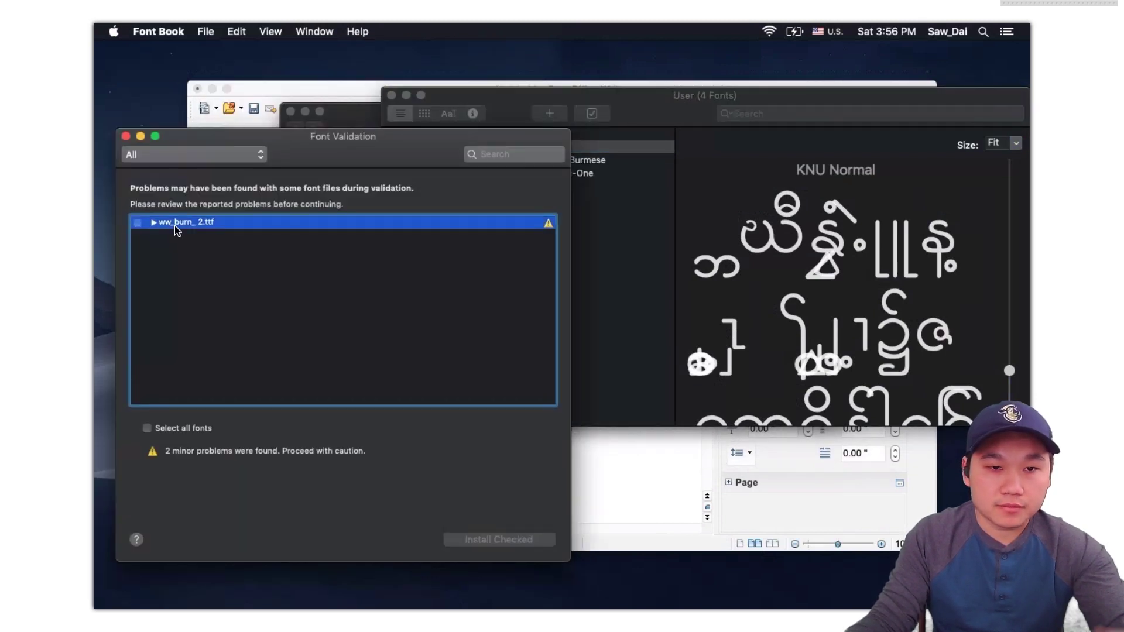
click(138, 223)
click(497, 540)
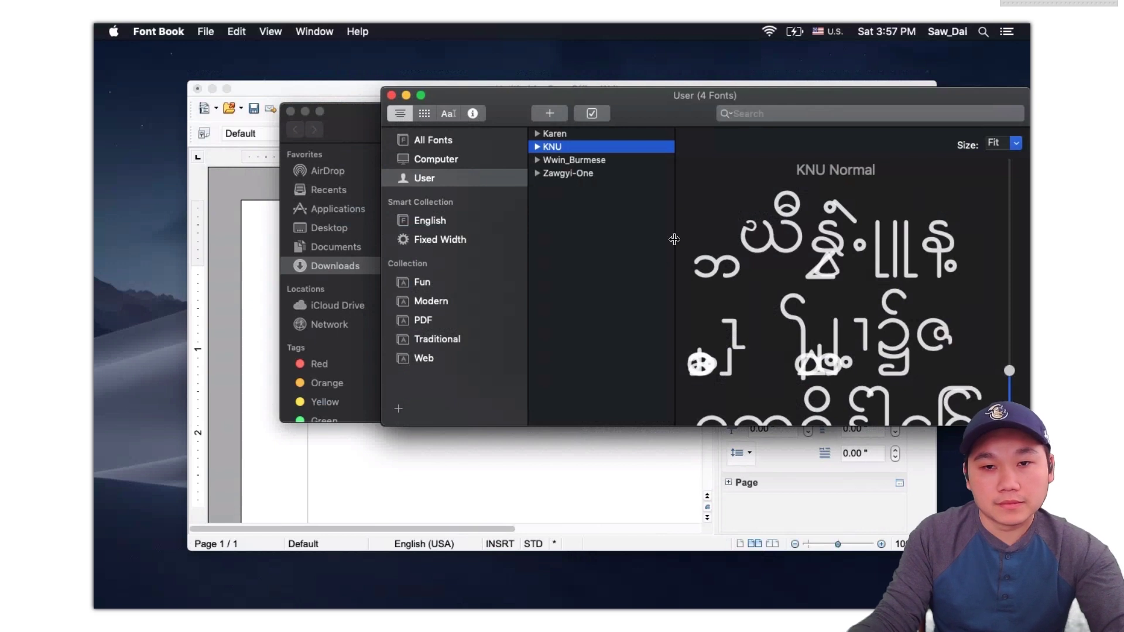
click(570, 161)
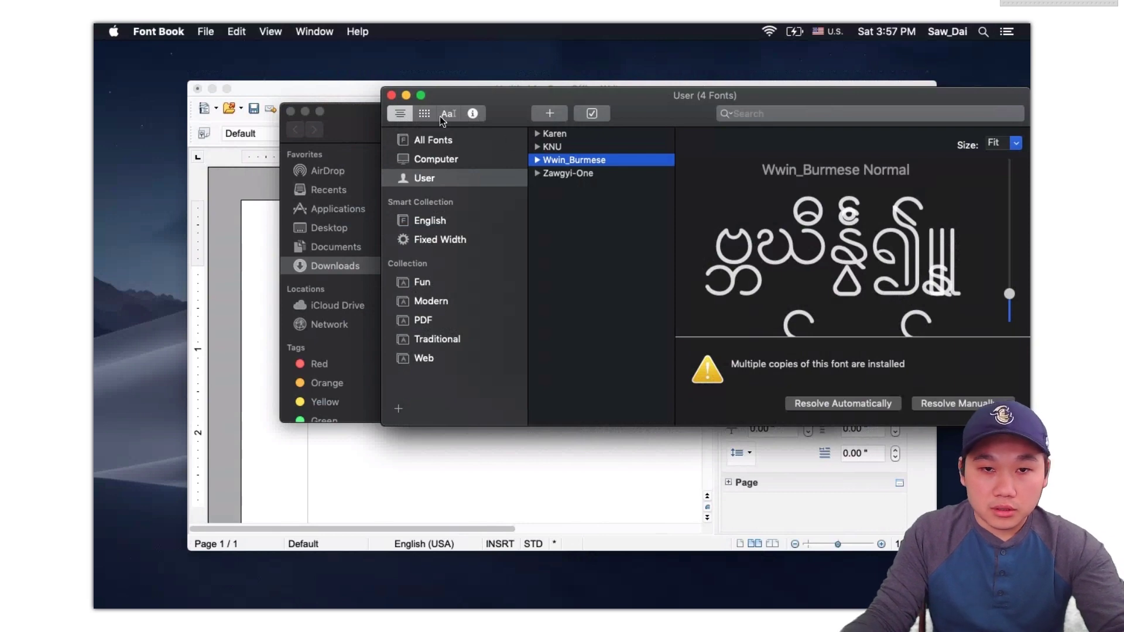
Step: Close the Downloads window and return to the OpenOffice document, cancelling an attempt to close it
click(347, 113)
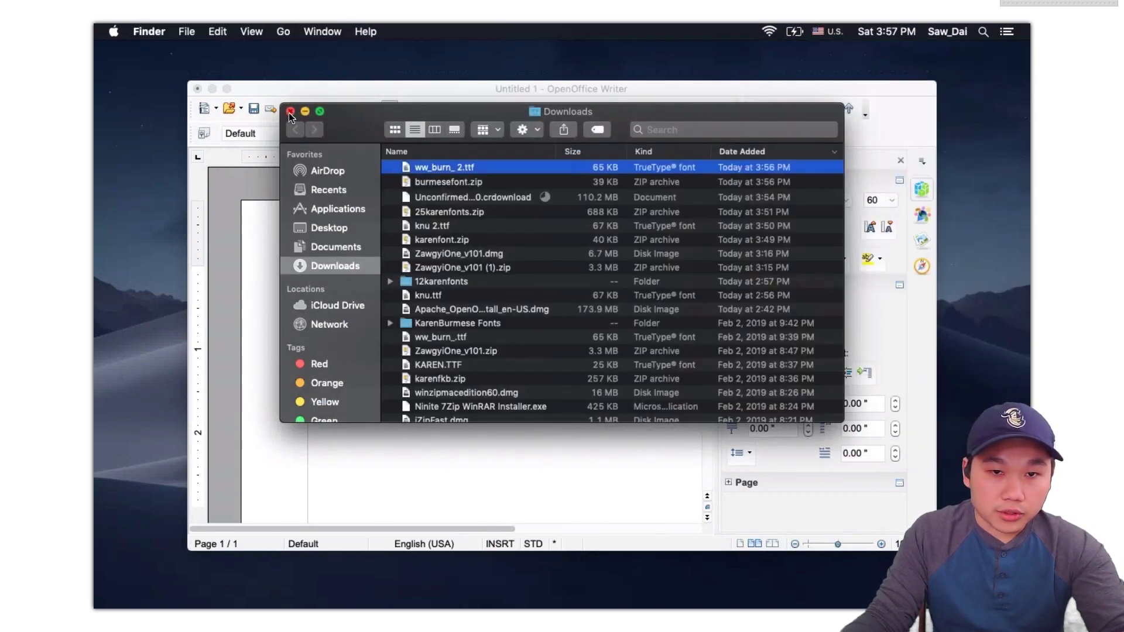
click(290, 112)
click(525, 311)
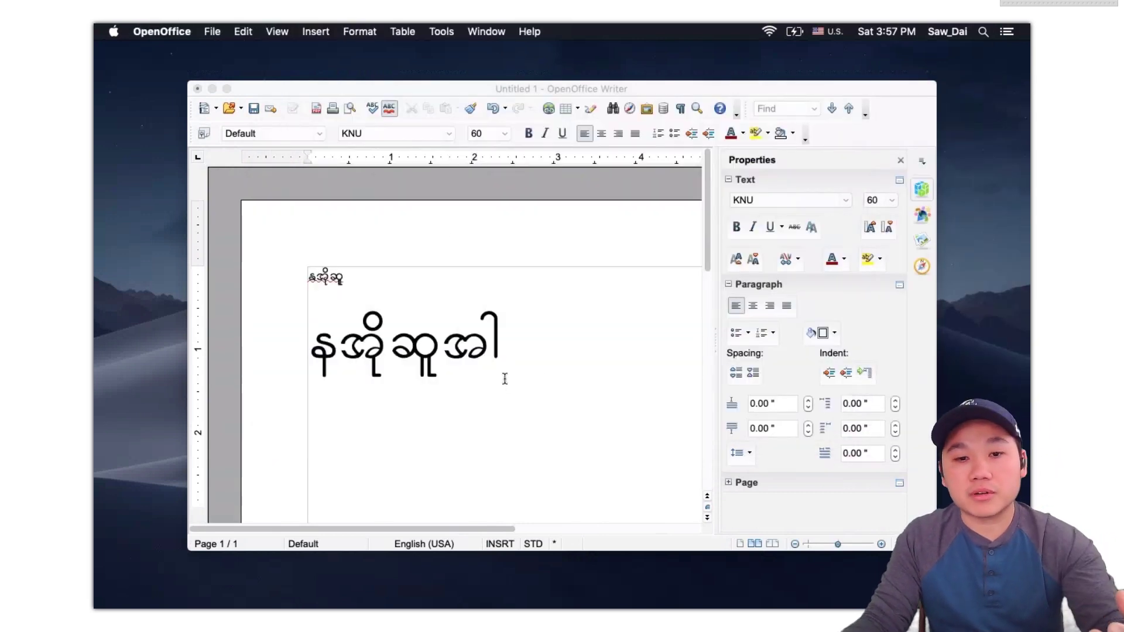
click(198, 89)
click(639, 344)
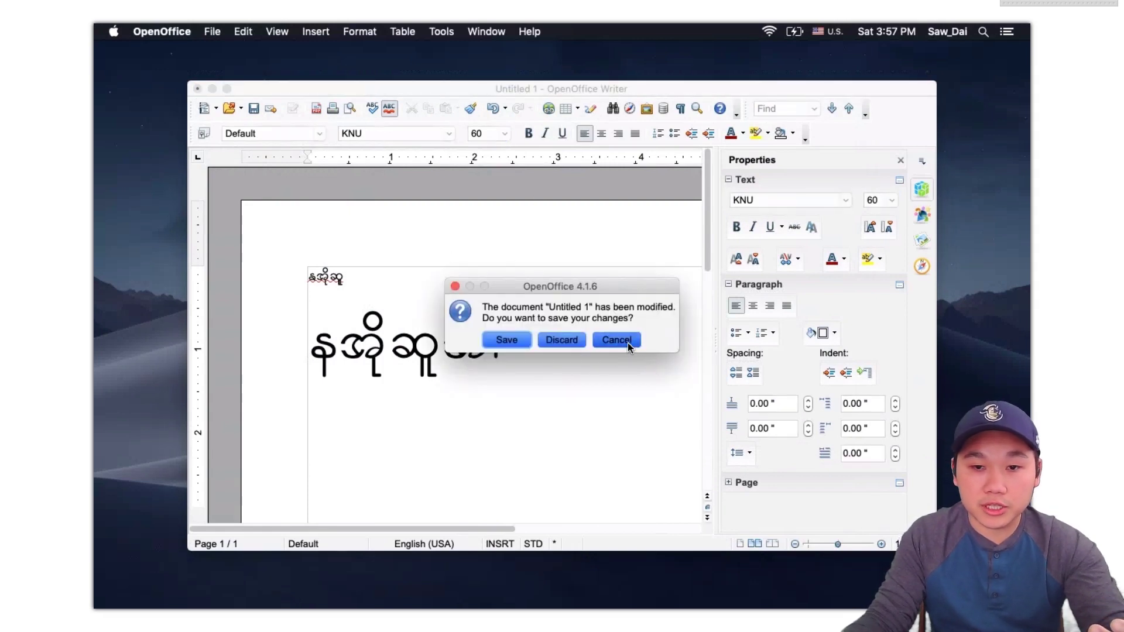
Step: Switch to Chrome and request the MAC-Apple download of the Zawgyi font from the unobusa.org page
mouse_move(241, 607)
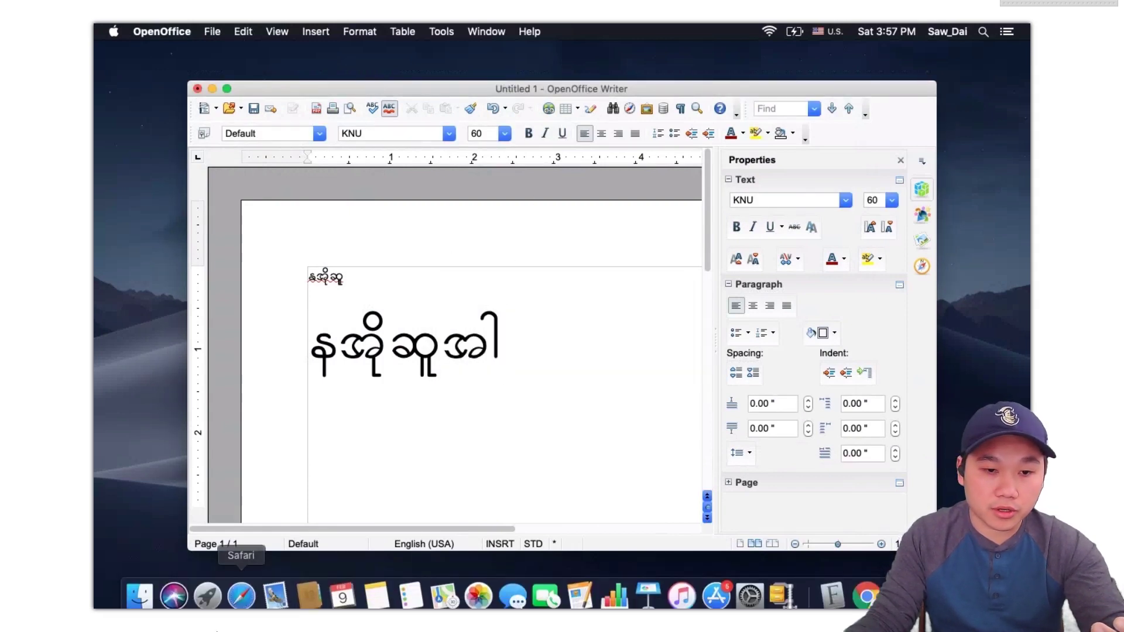
click(867, 588)
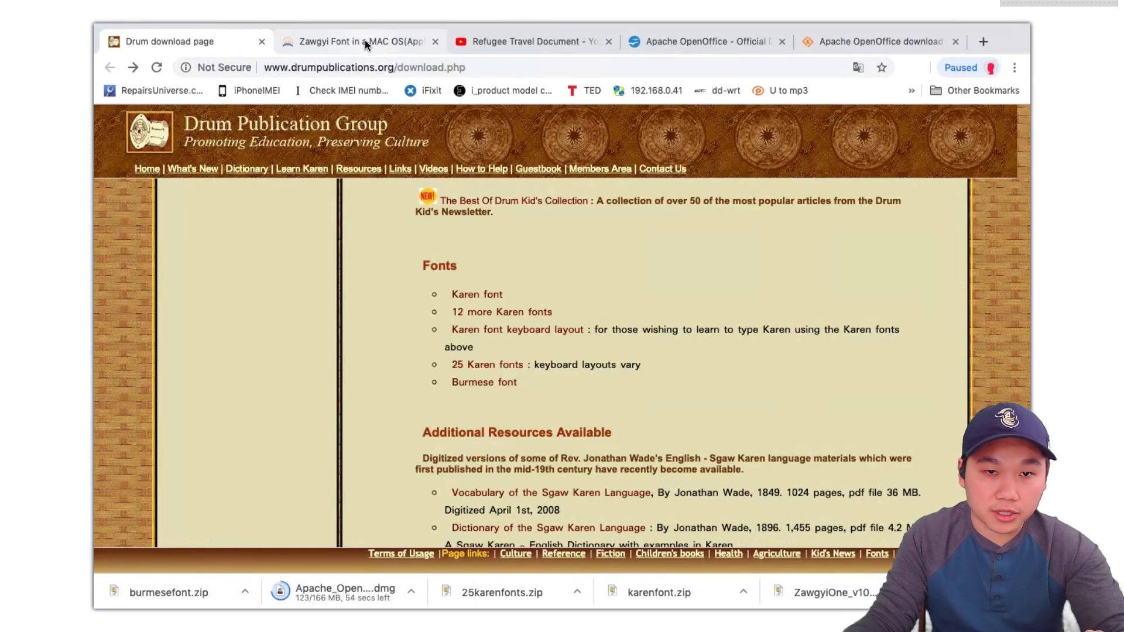
click(364, 41)
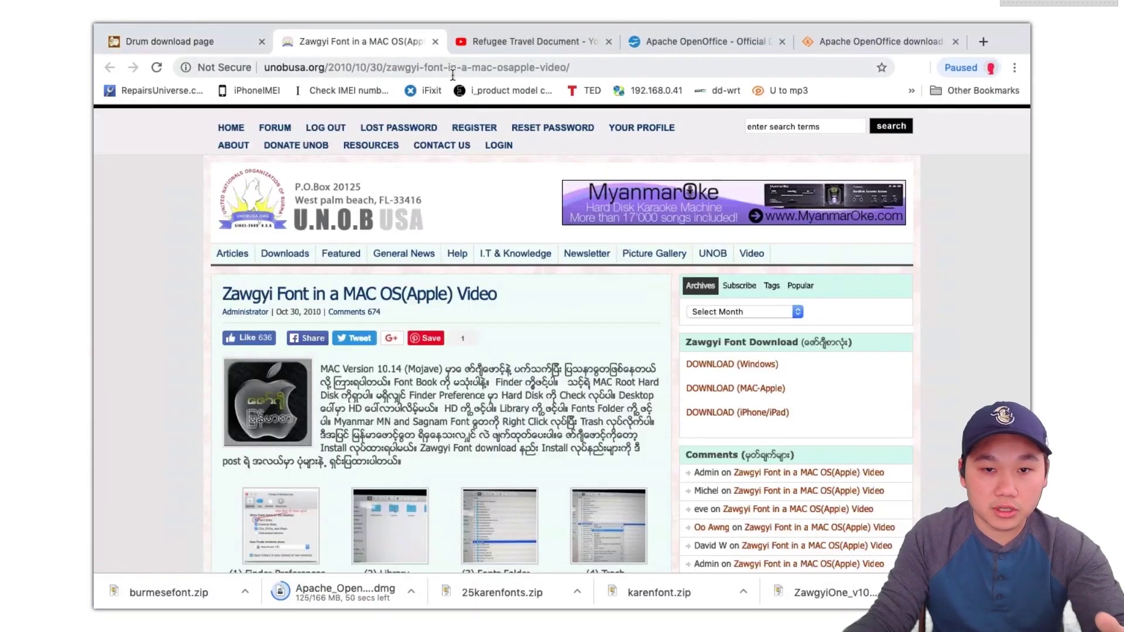
scroll(479, 385, down, 2)
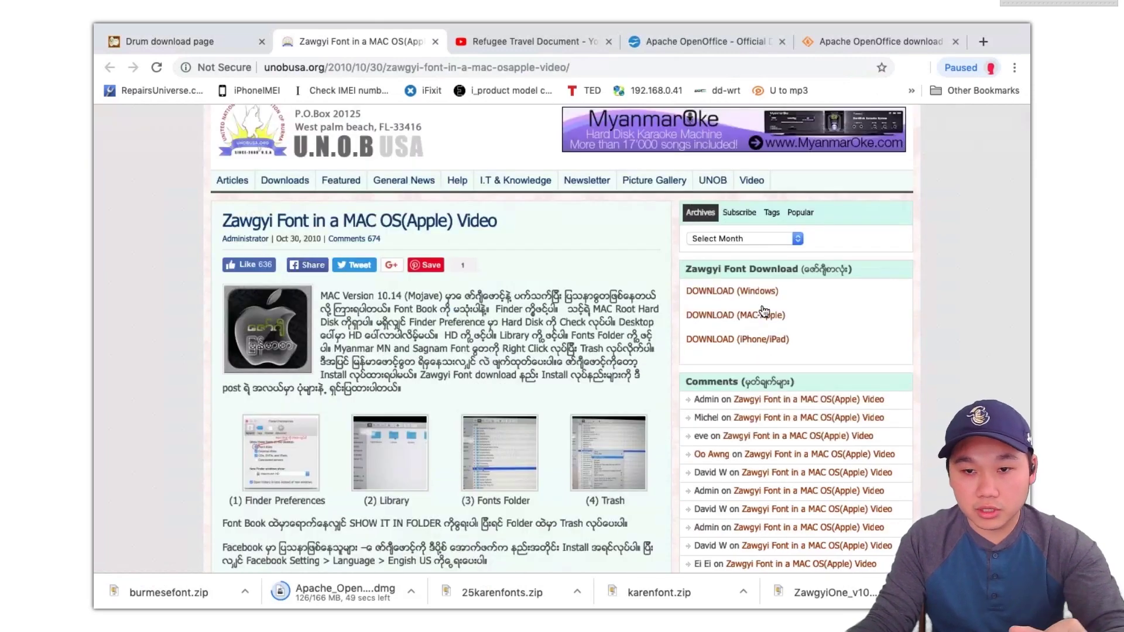
click(726, 322)
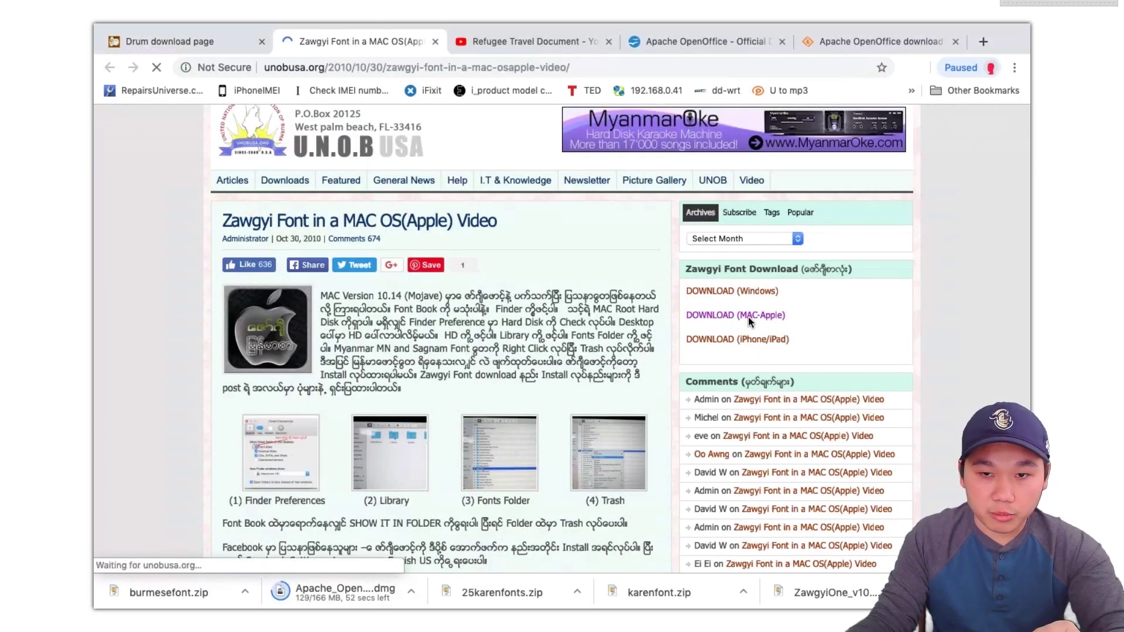
Step: Download Zawgyi for MAC from the unobusa.org page and show the downloaded ZawgyiOne_v101 zip in Finder
scroll(408, 429, down, 15)
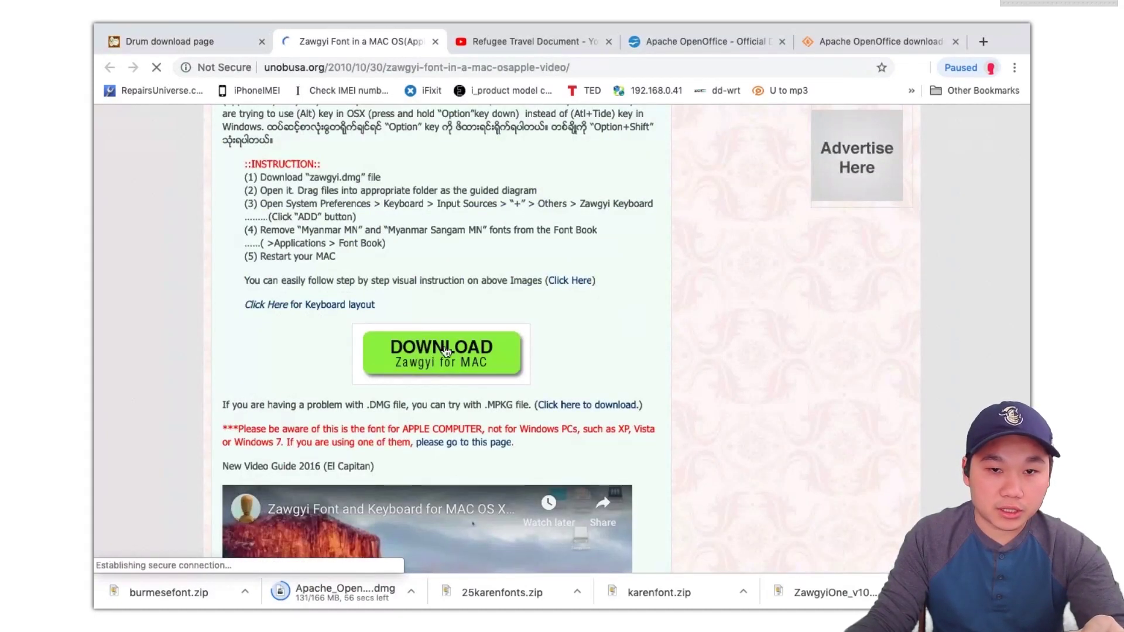
click(427, 374)
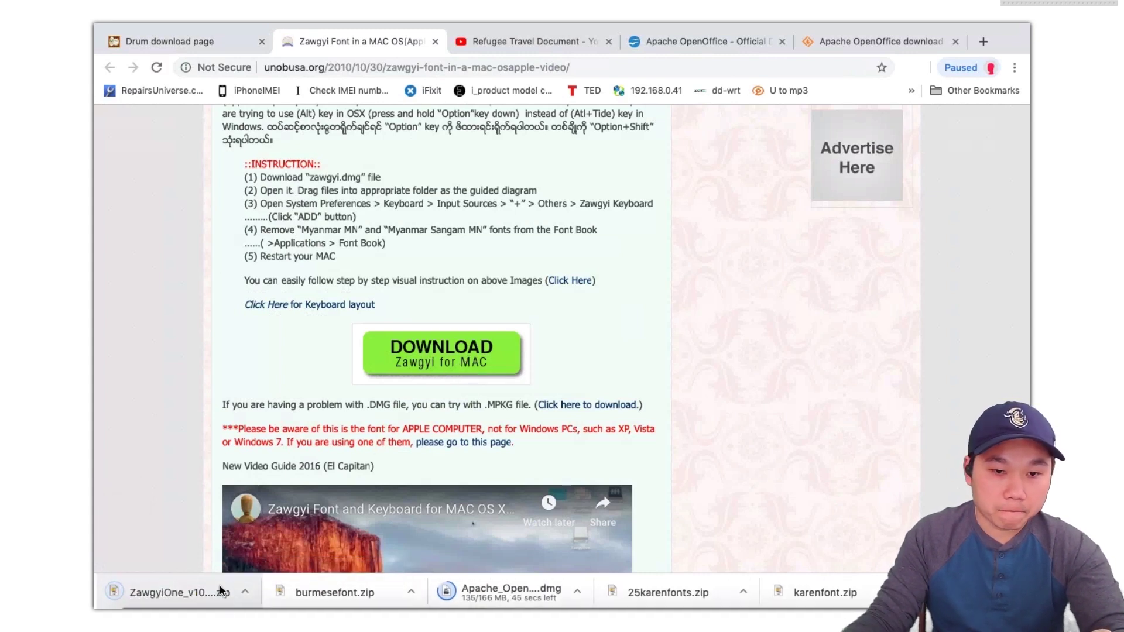
mouse_move(329, 595)
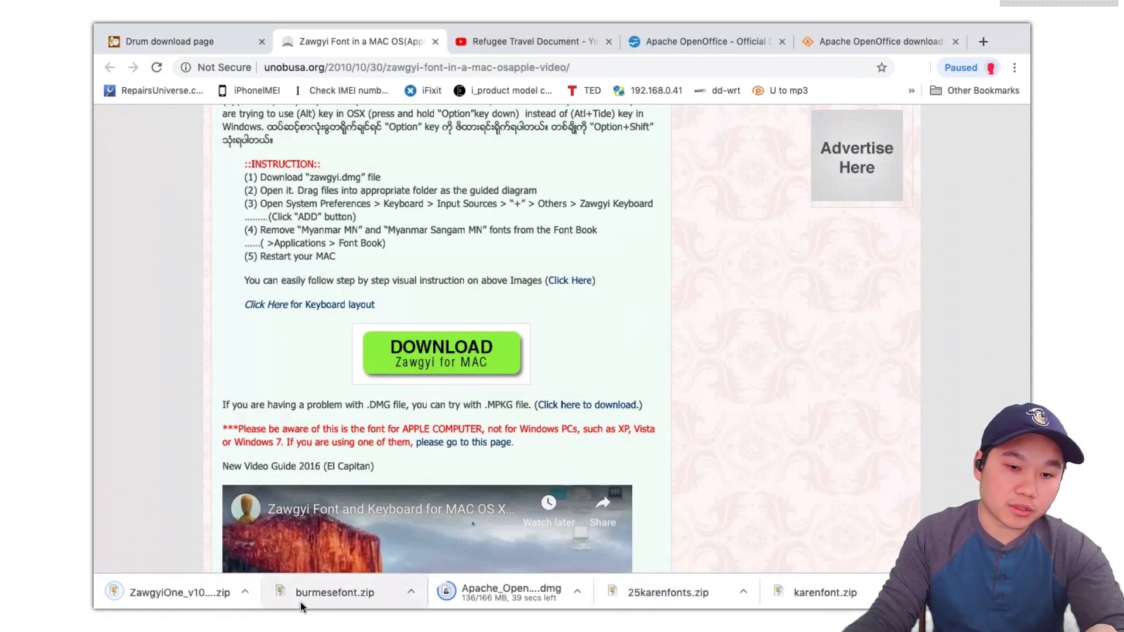
click(243, 592)
click(277, 572)
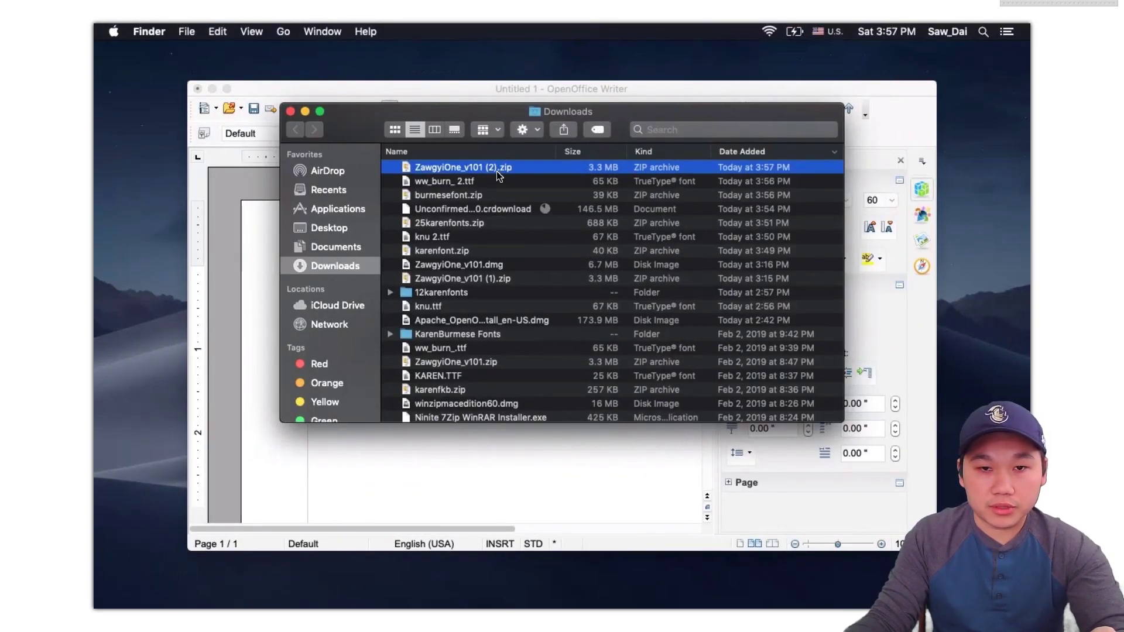
Step: Extract ZawgyiOne_v101 (2).zip in Downloads and mount the resulting disk image ZawgyiOne_v101 2.dmg
right_click(515, 167)
mouse_move(609, 195)
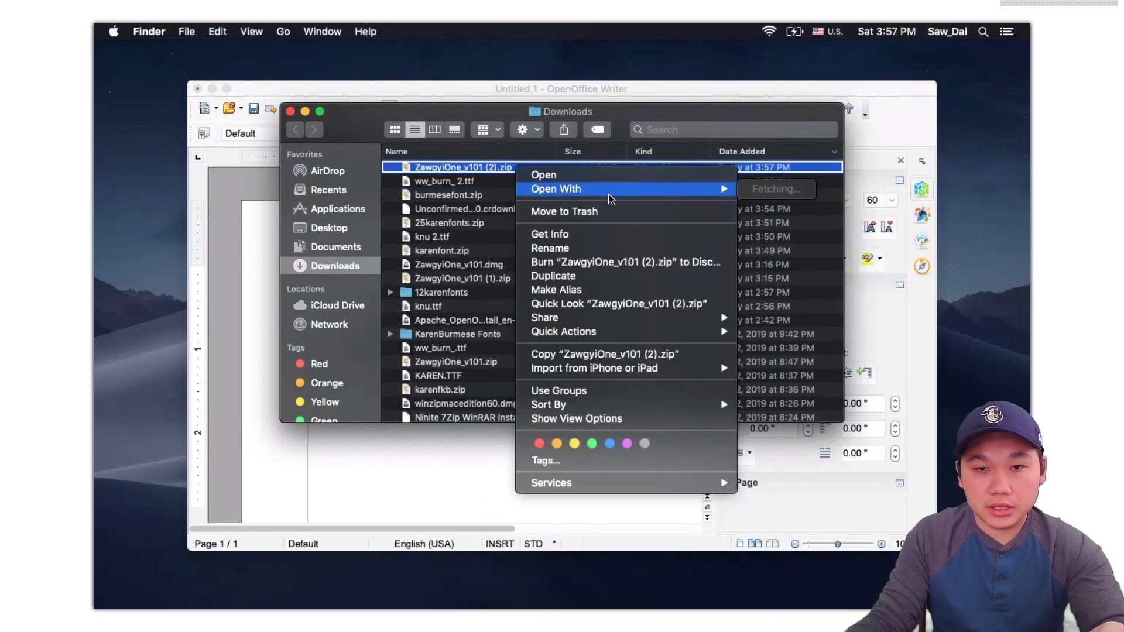
click(777, 216)
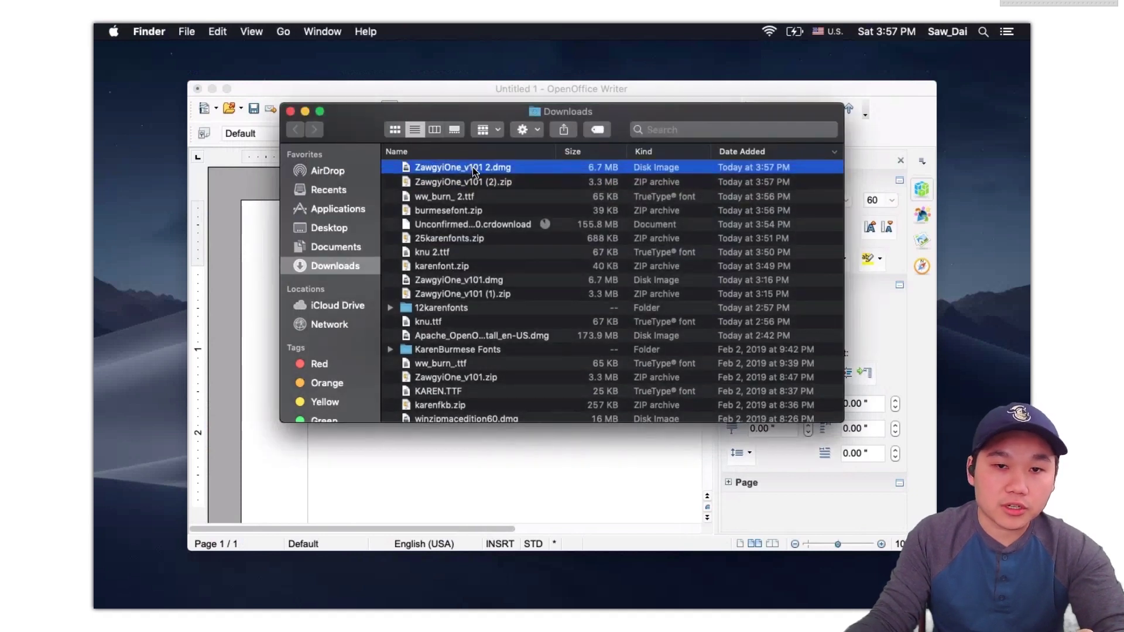
double_click(473, 167)
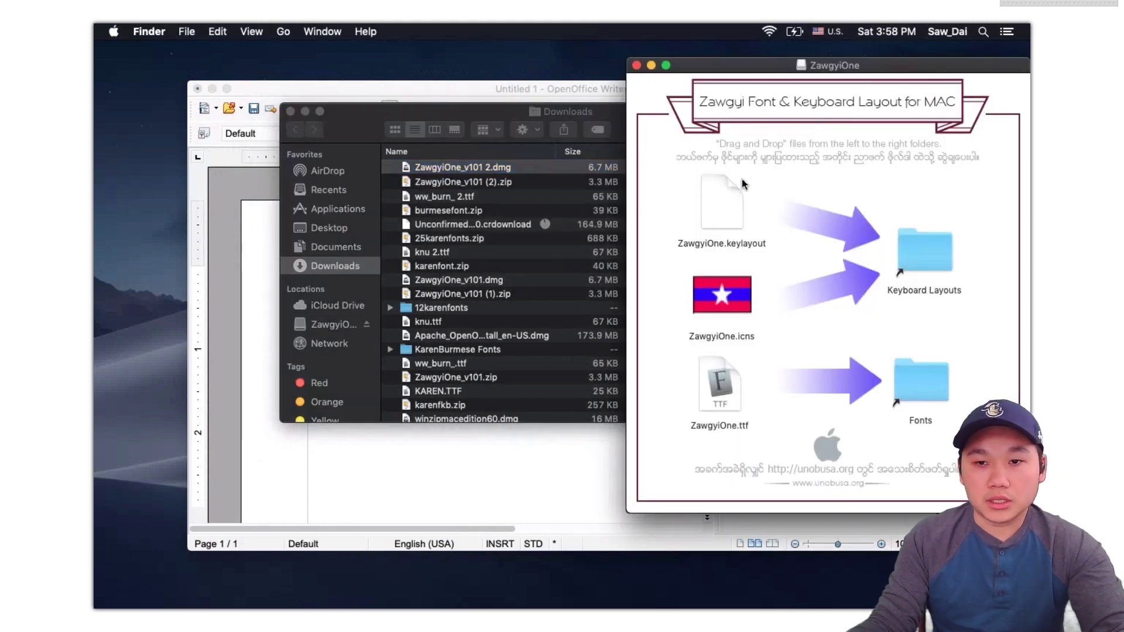
Step: Try to copy ZawgyiOne.keylayout into the Keyboard Layouts folder and ZawgyiOne.ttf into the Fonts folder
click(717, 201)
drag(716, 200, 928, 276)
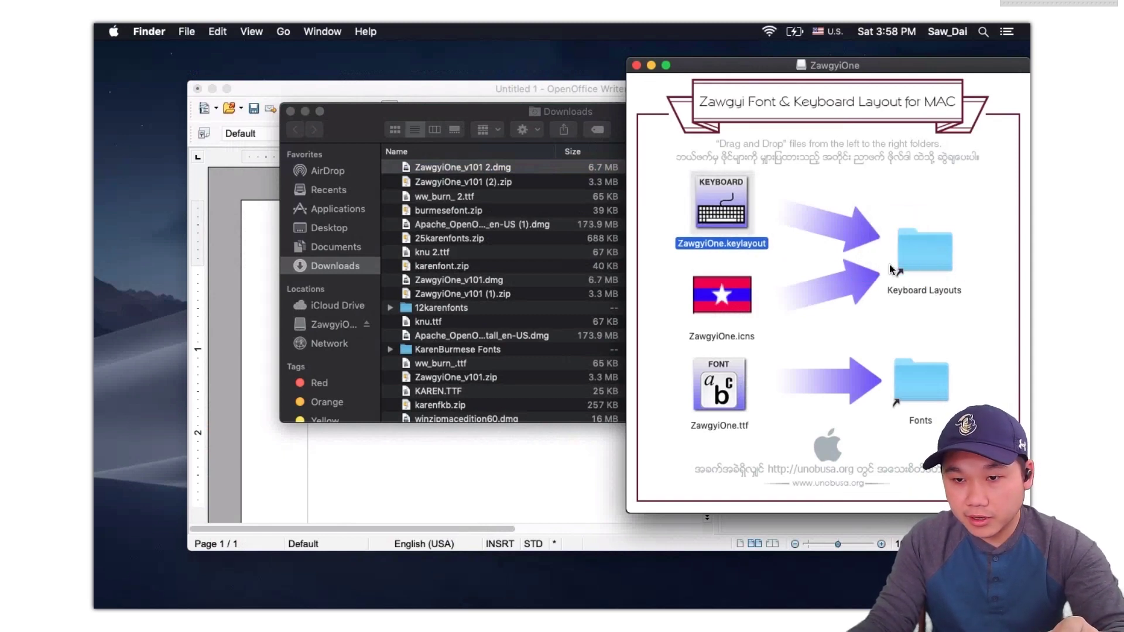
click(709, 401)
drag(819, 399, 730, 388)
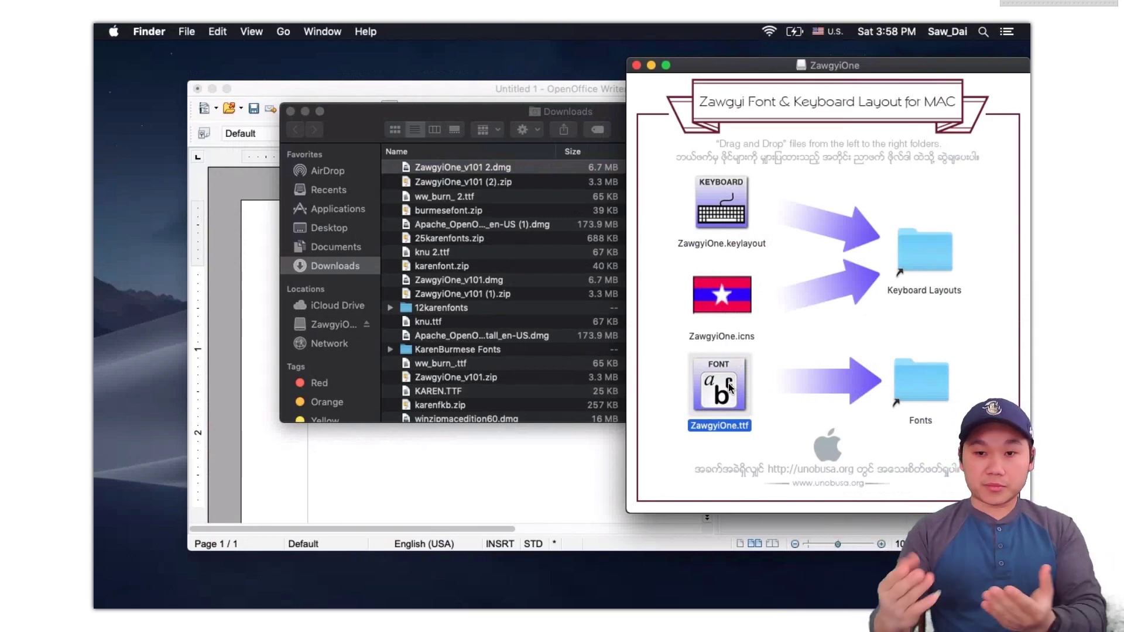
Step: Close the ZawgyiOne and Downloads windows and minimize the OpenOffice document
click(638, 65)
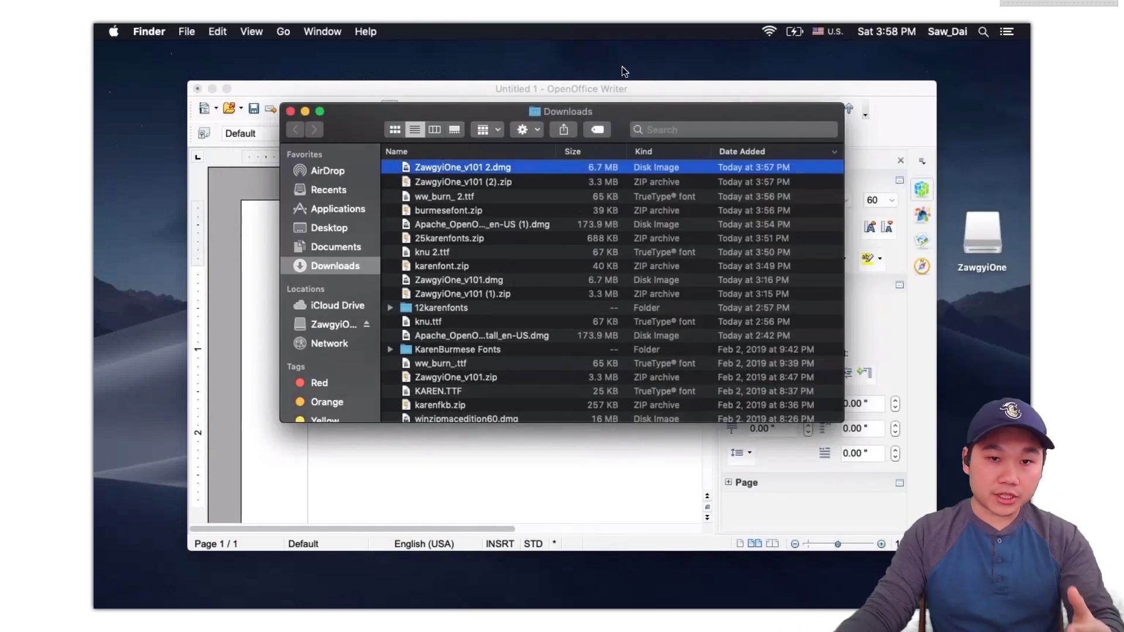
click(291, 111)
click(212, 89)
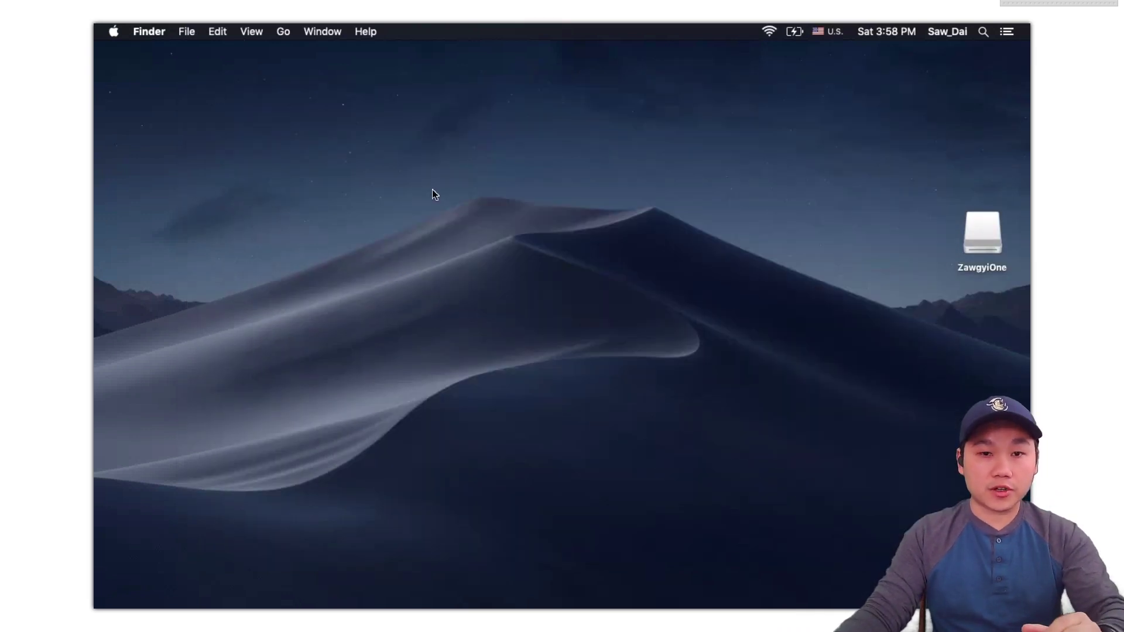
Step: Switch to System Preferences and open the Input Sources settings for the keyboard
click(114, 32)
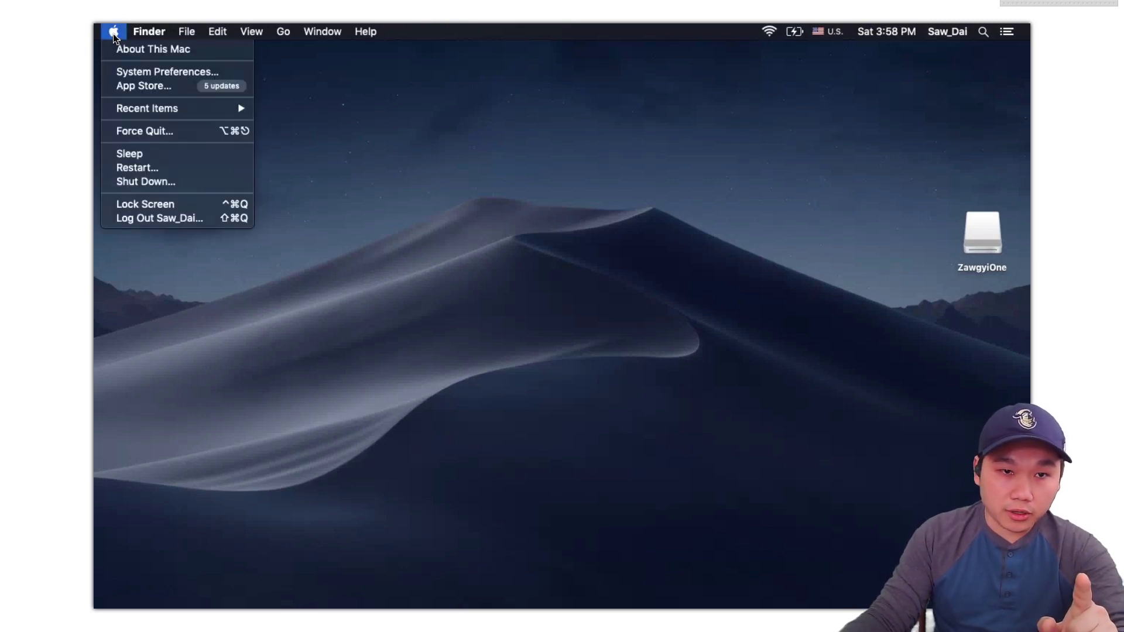
click(155, 73)
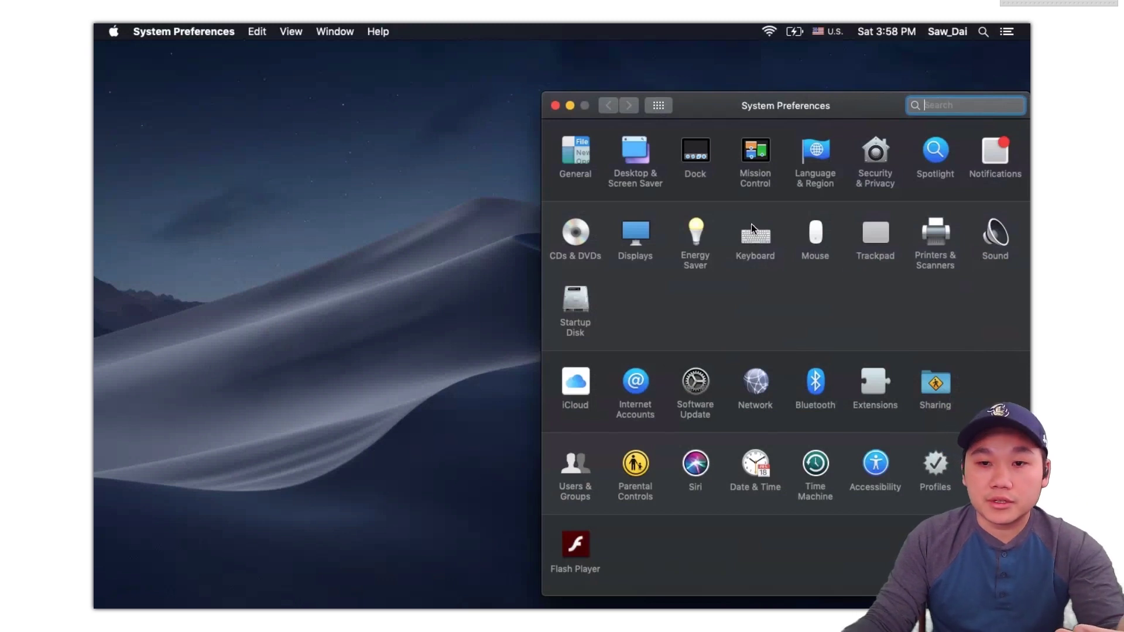
click(762, 242)
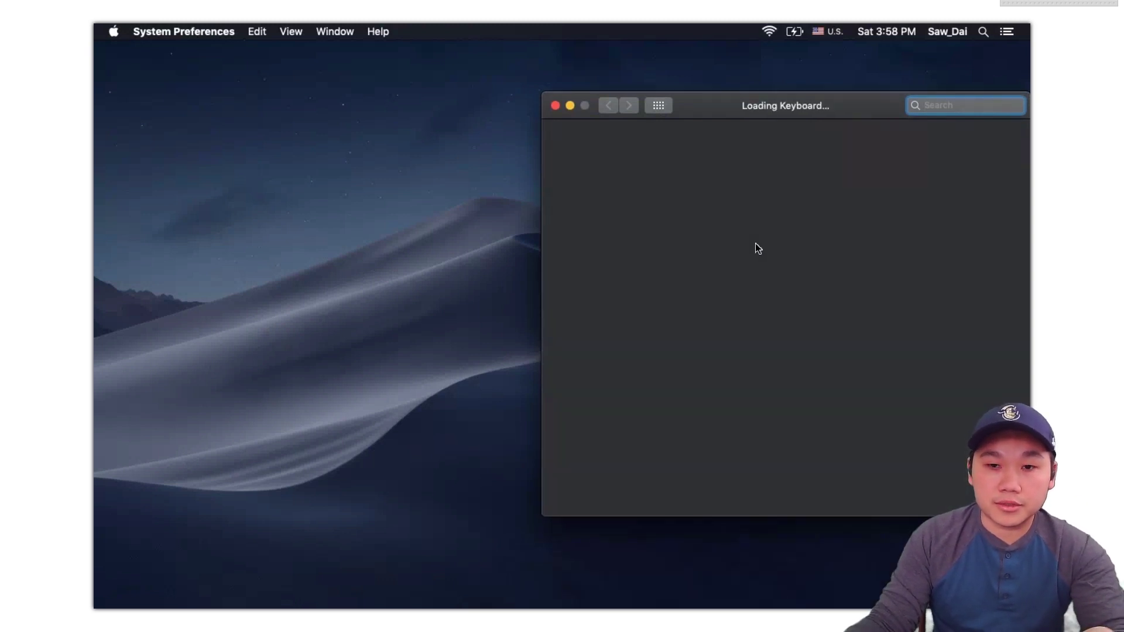
drag(809, 103, 480, 96)
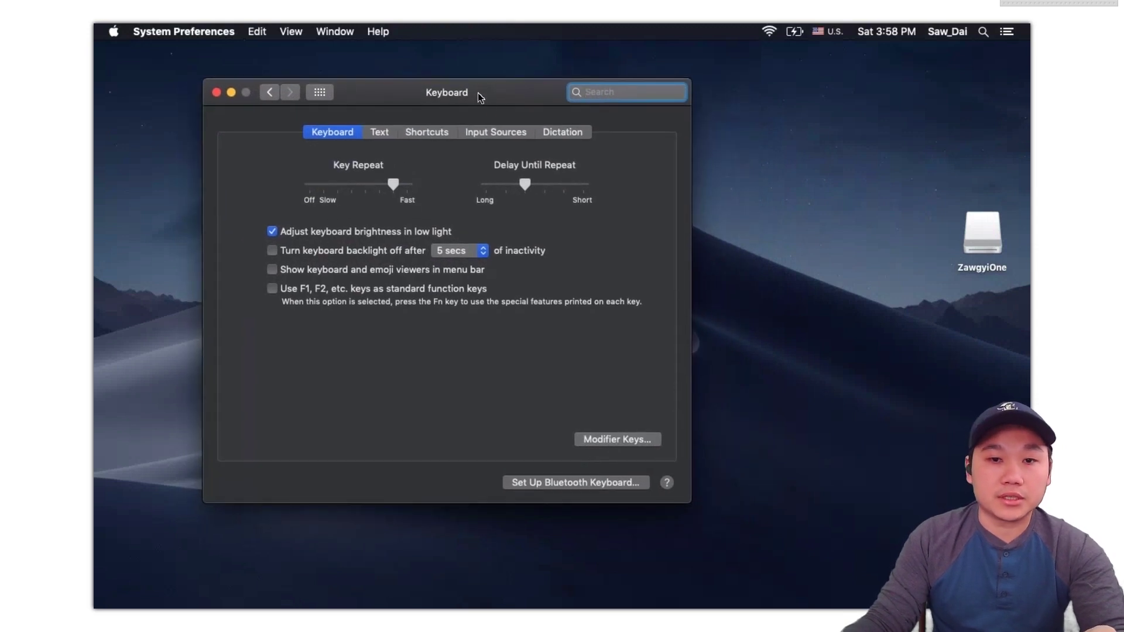
click(496, 133)
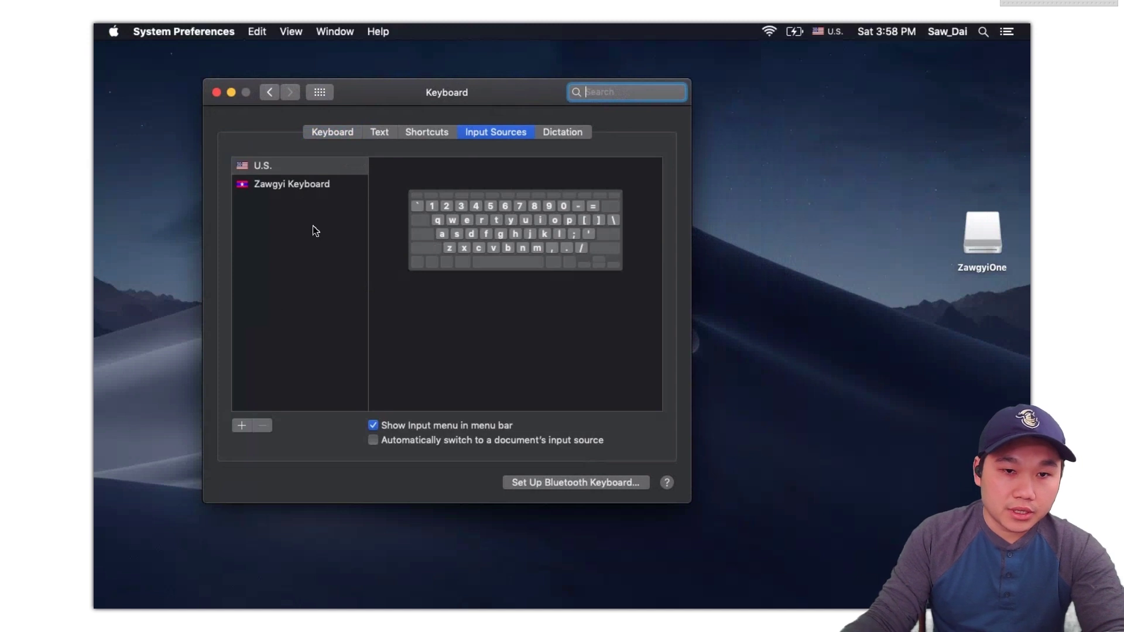
Step: Remove Zawgyi Keyboard from the list of input sources
click(314, 230)
click(268, 185)
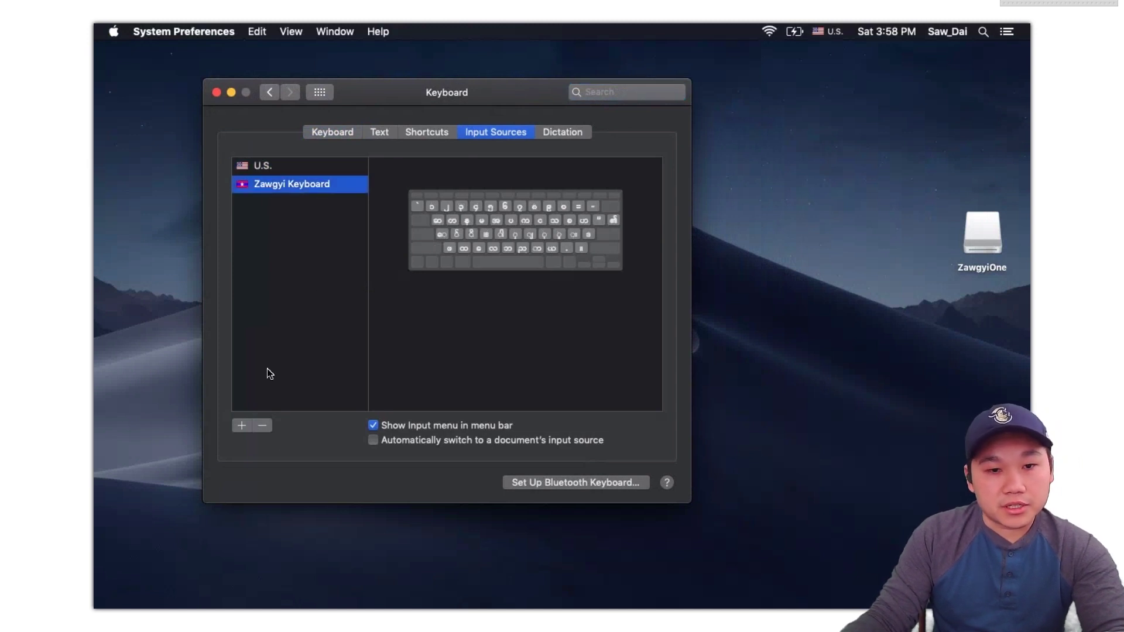
click(263, 427)
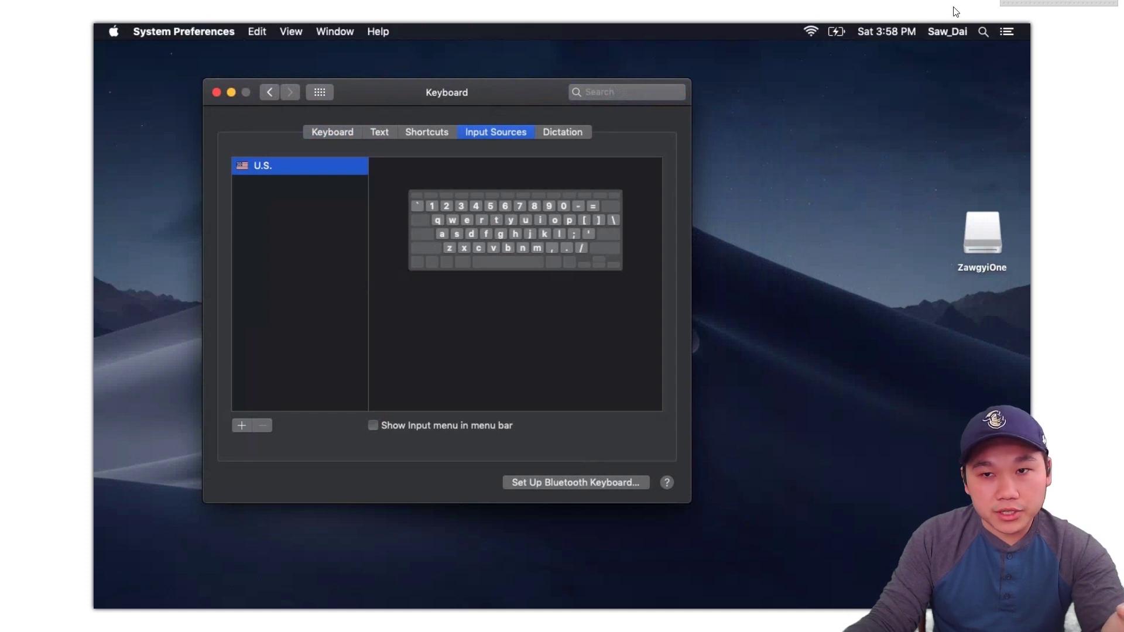
click(864, 33)
click(689, 58)
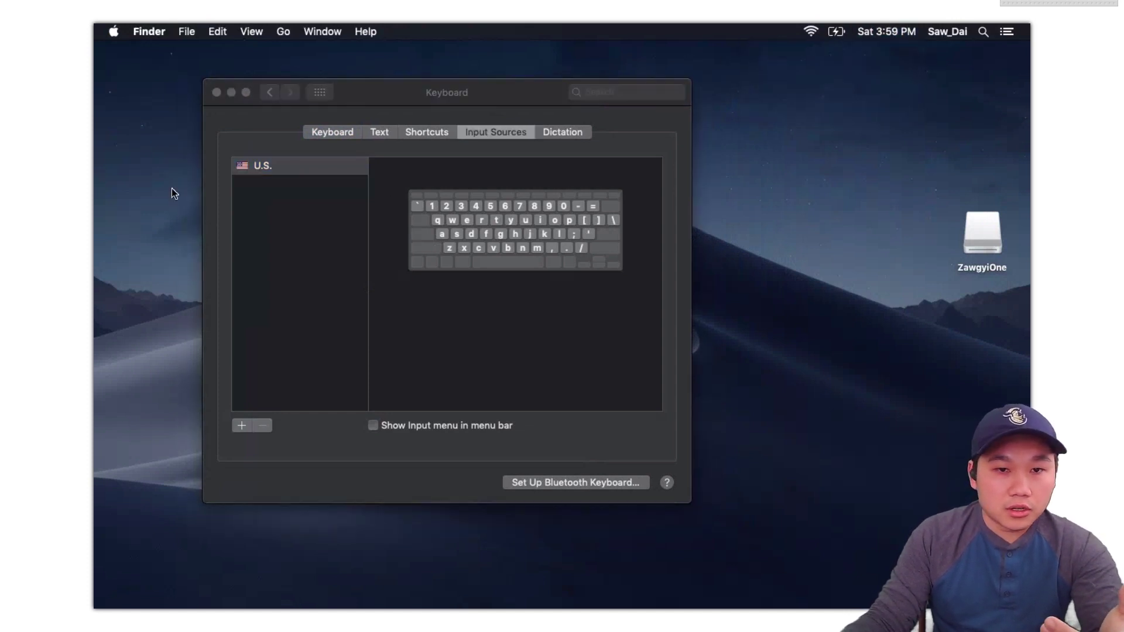
click(245, 172)
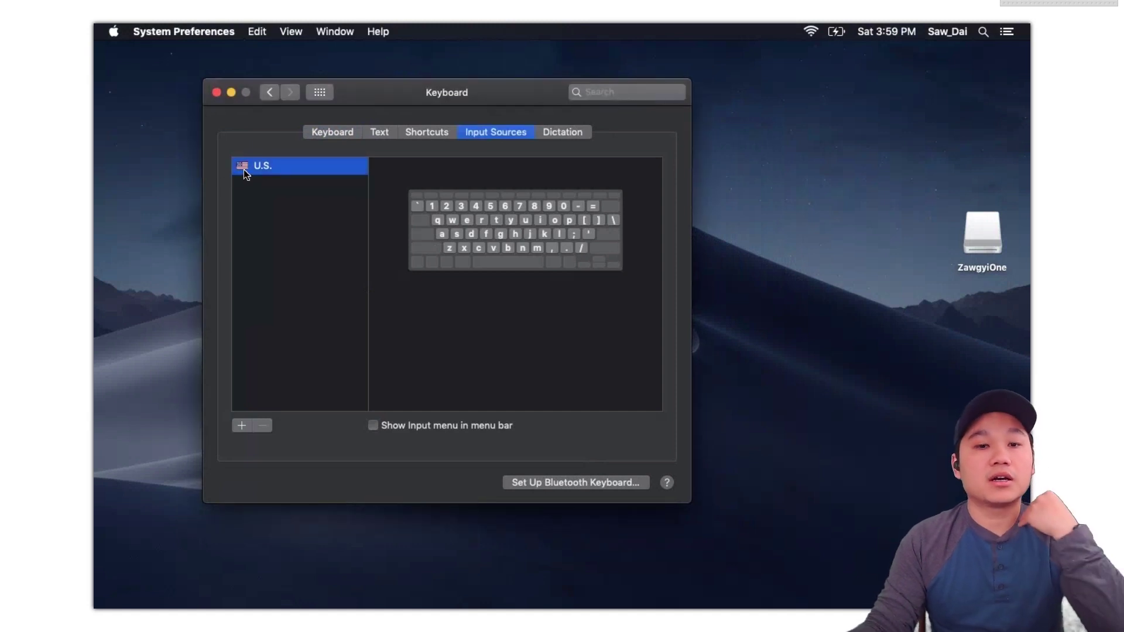
Step: Add Zawgyi Keyboard from the Others language group as an input source and close the Keyboard preferences
click(241, 426)
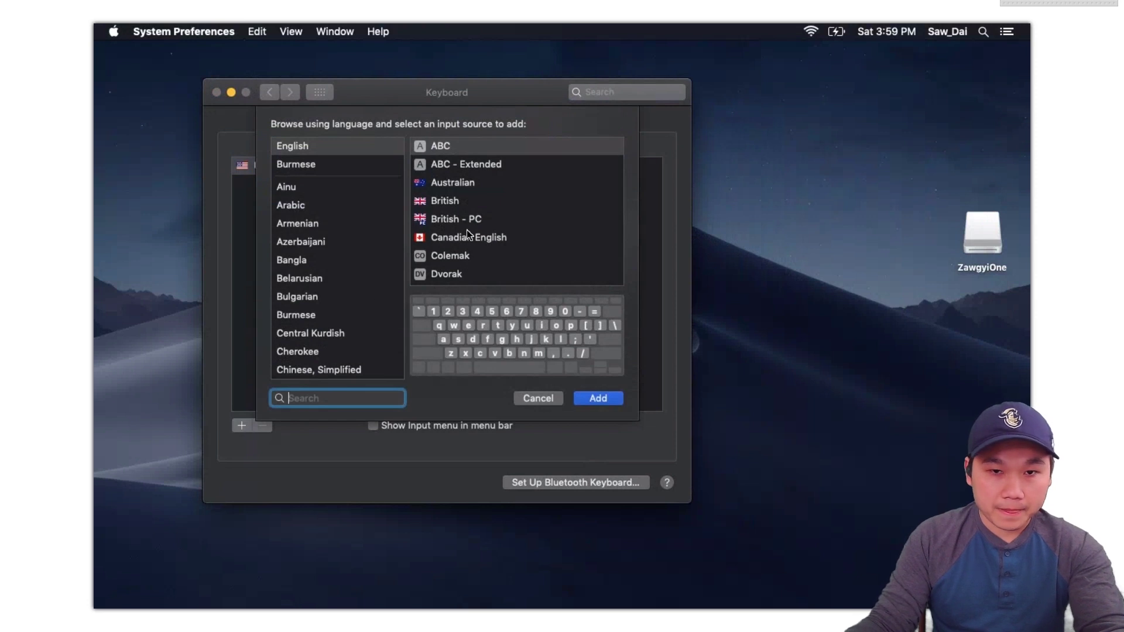
click(300, 166)
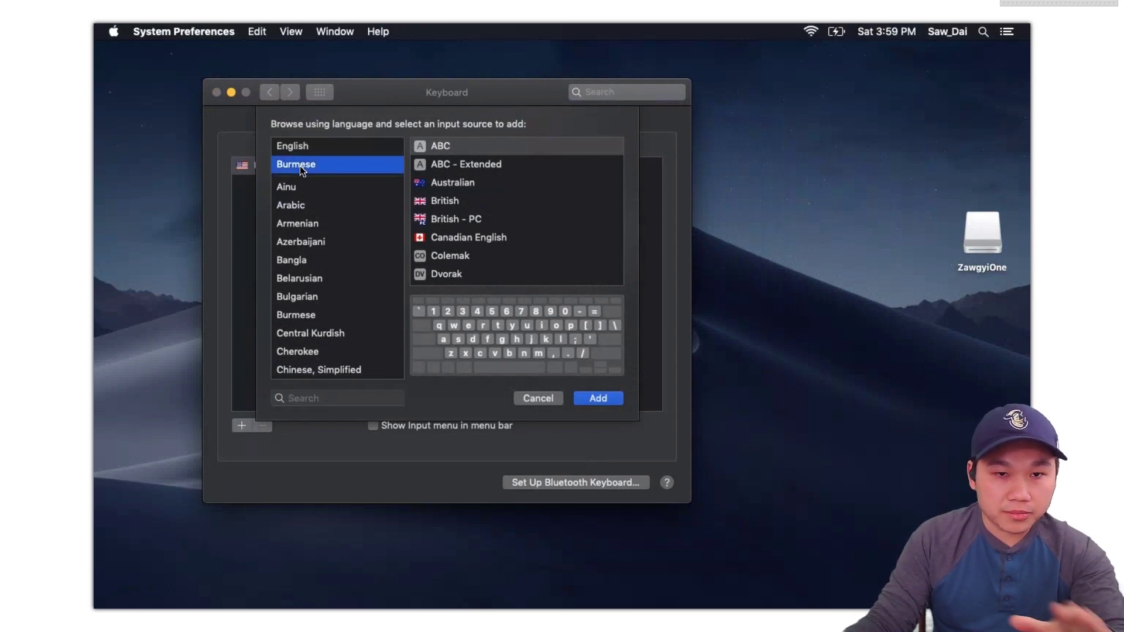
click(315, 148)
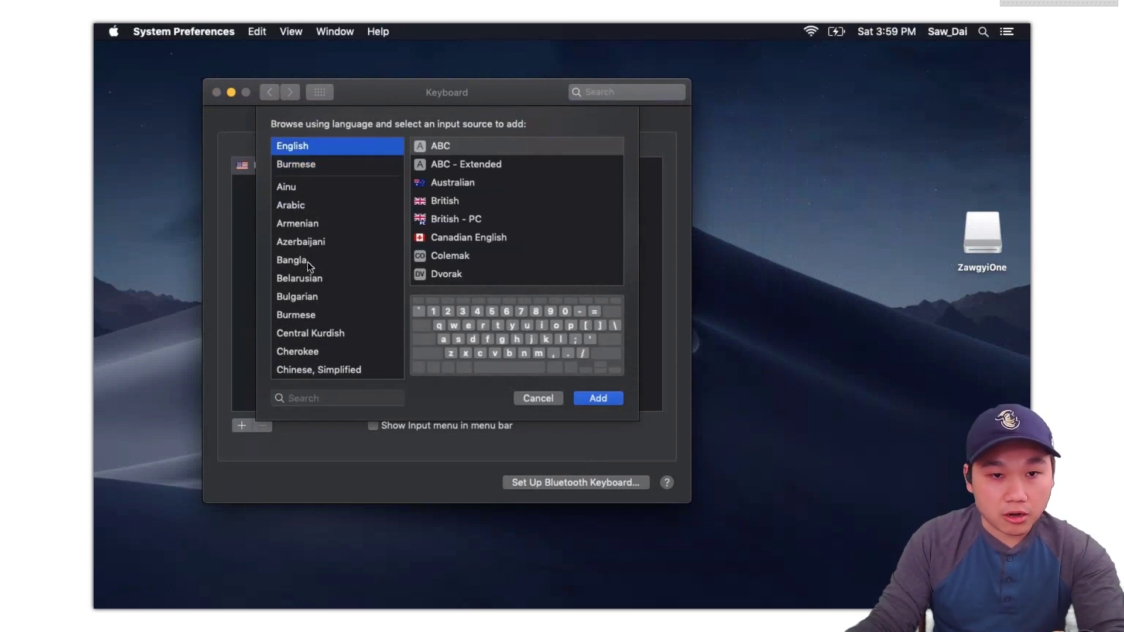
scroll(315, 280, down, 20)
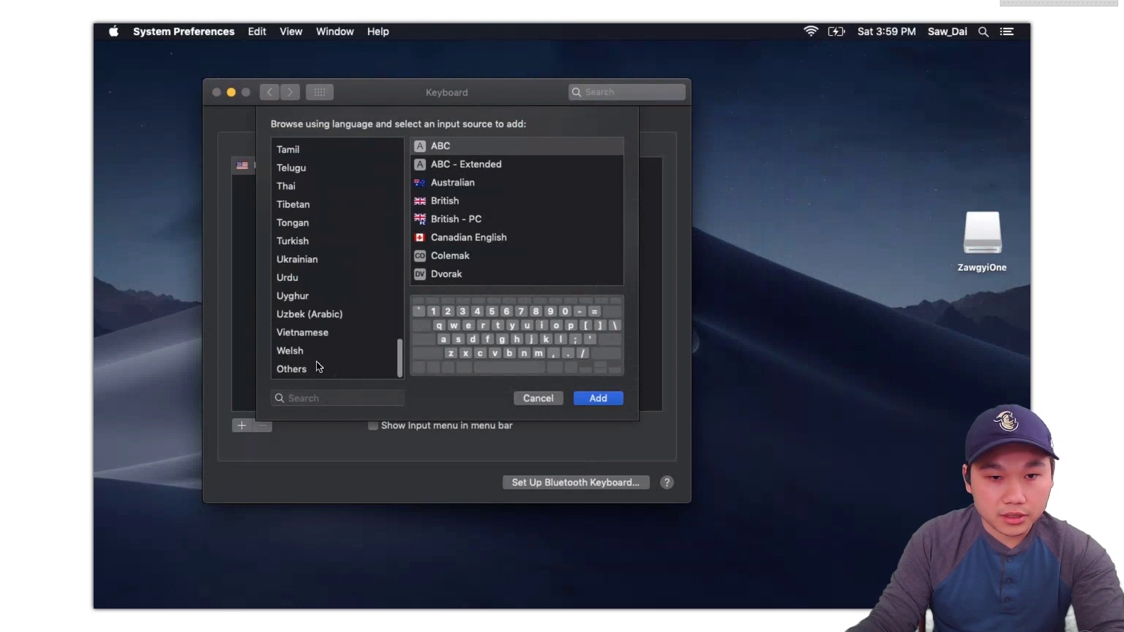
click(293, 370)
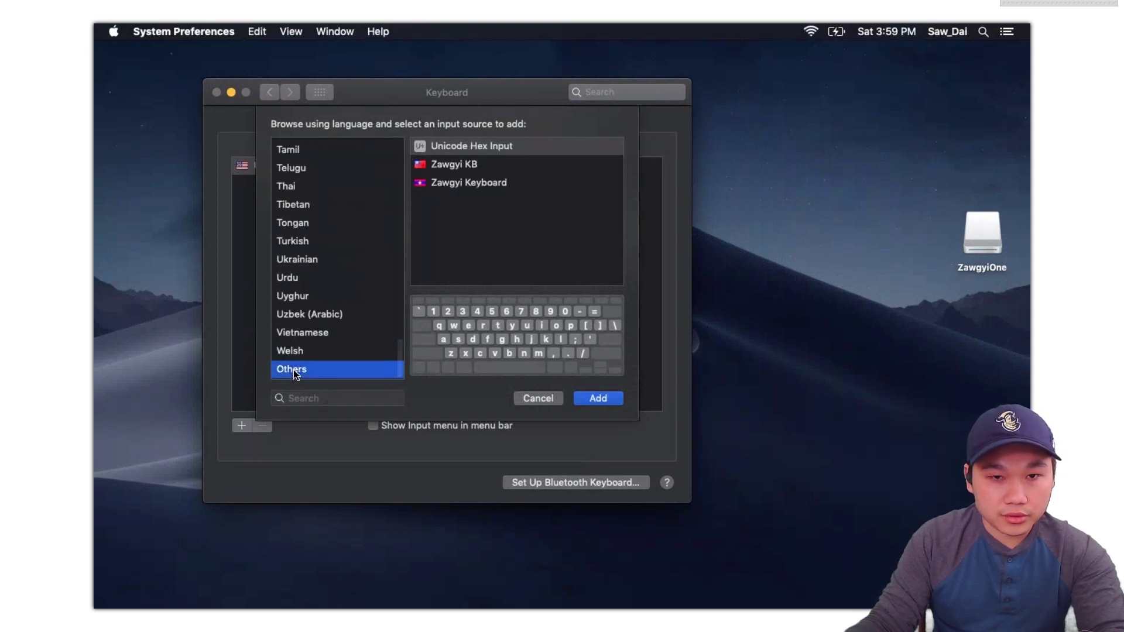
click(449, 183)
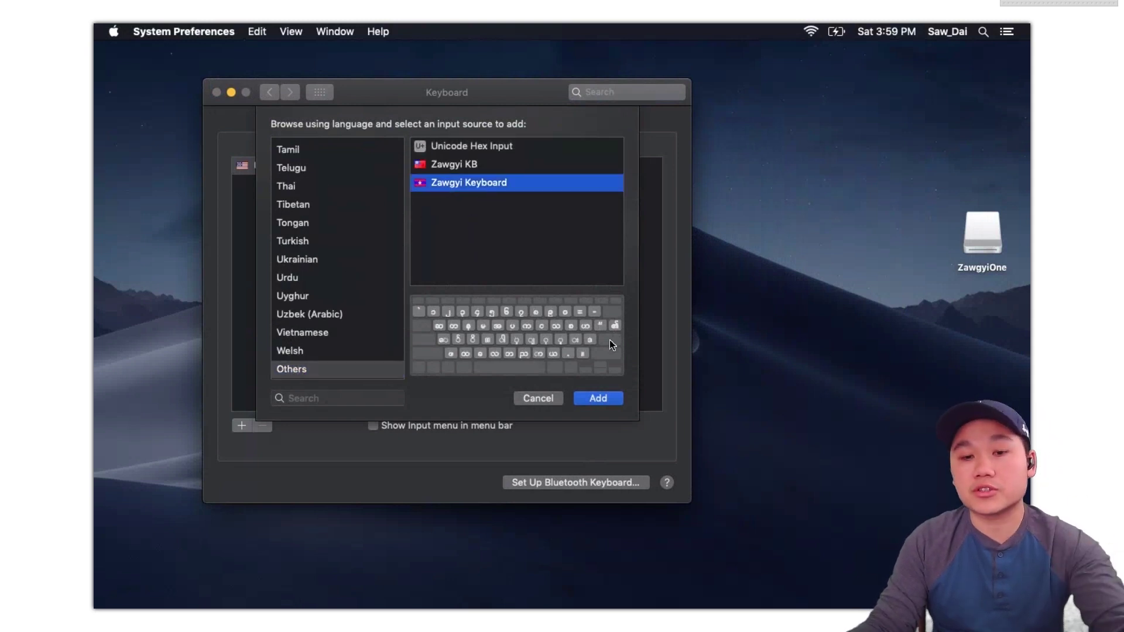
click(593, 401)
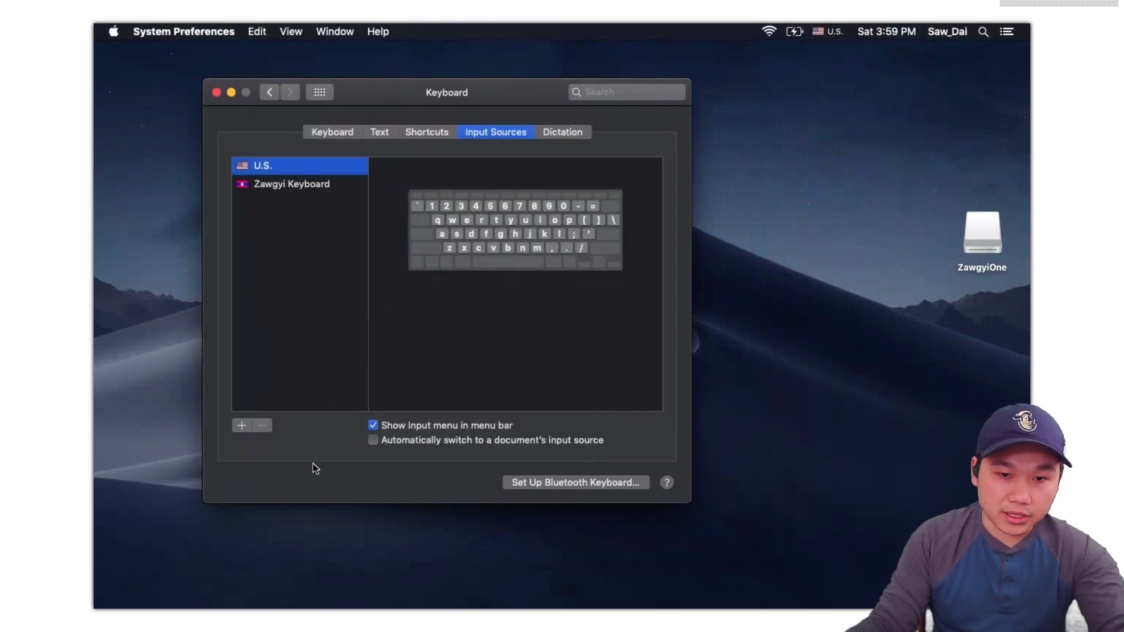
click(217, 93)
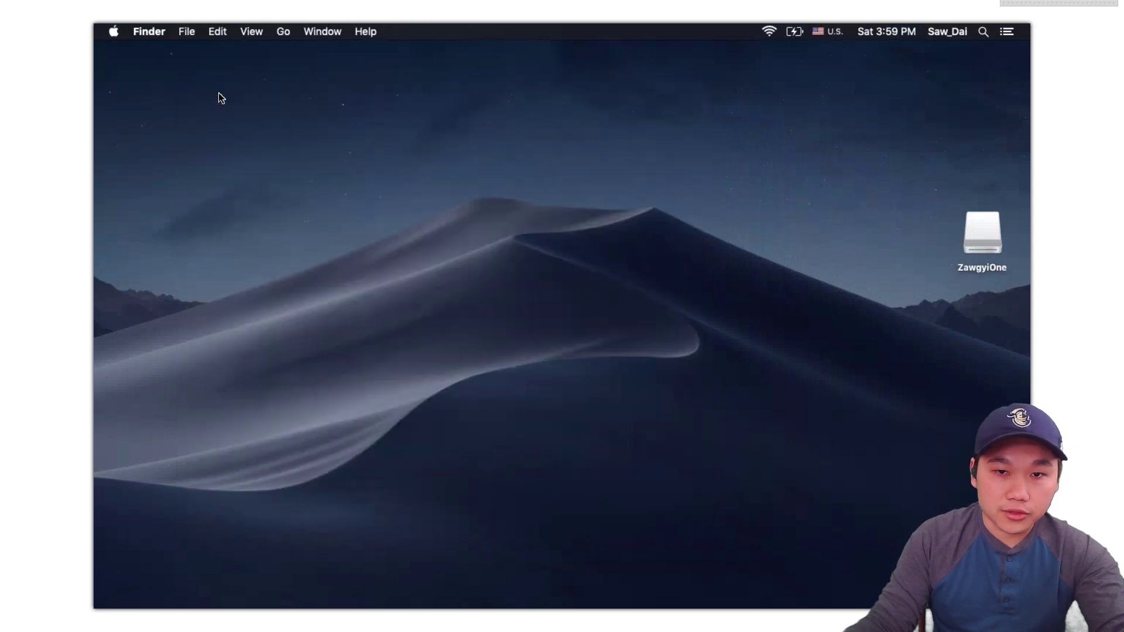
Step: Switch the active input source to Zawgyi Keyboard and back to U.S
click(824, 34)
click(871, 68)
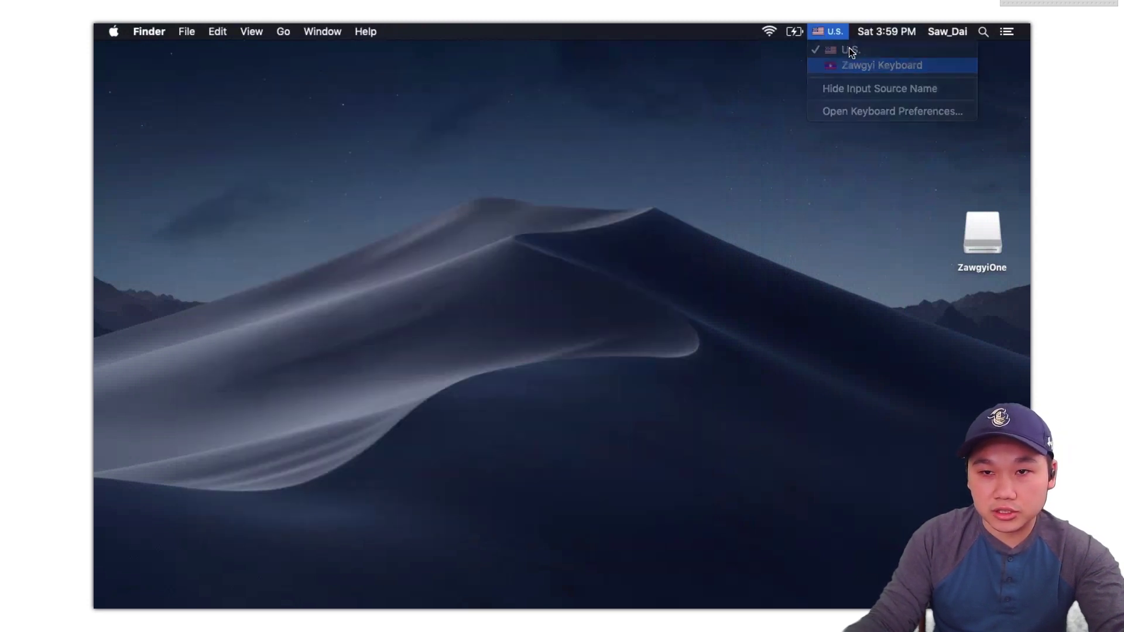
click(831, 32)
click(828, 49)
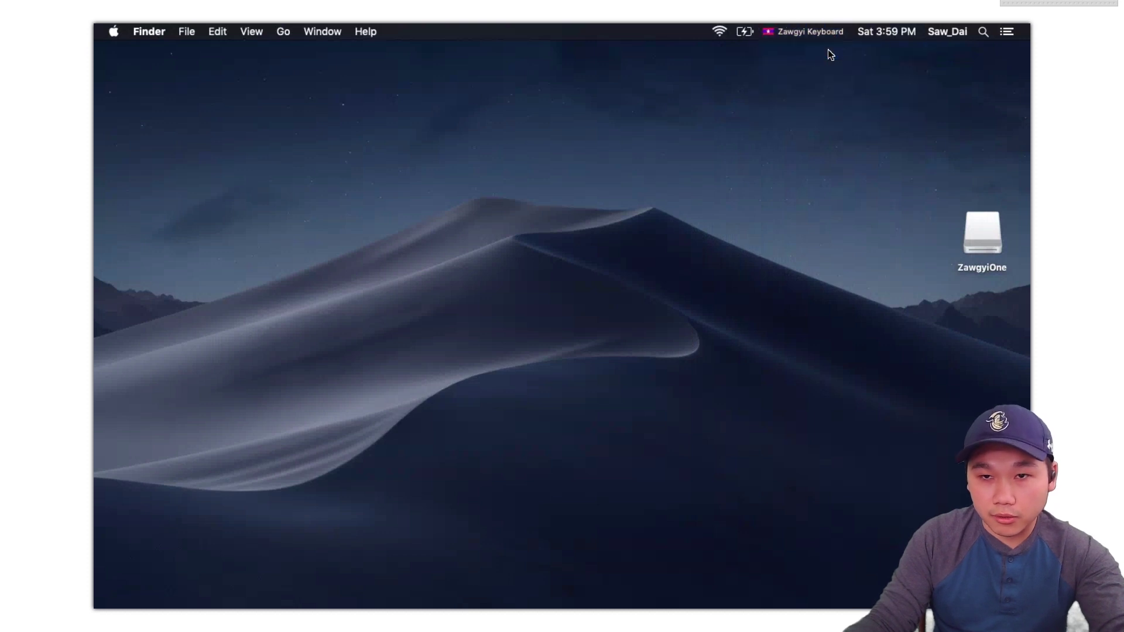
Step: Return to the OpenOffice document and set the font size to 44 for the Zawgyi-One text entry
mouse_move(860, 611)
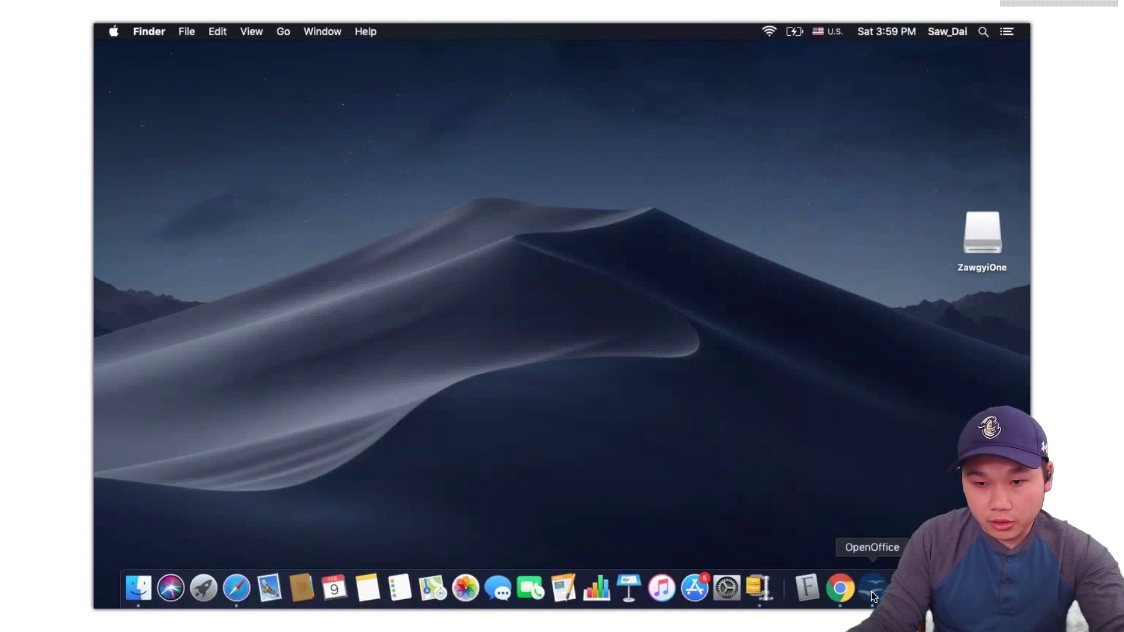
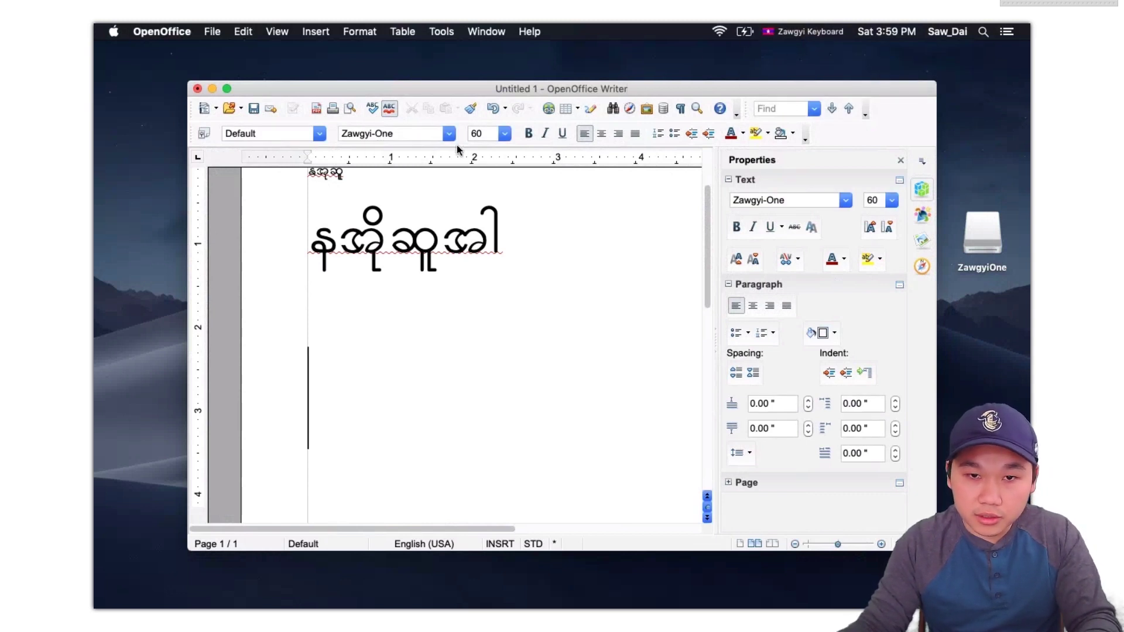
click(504, 134)
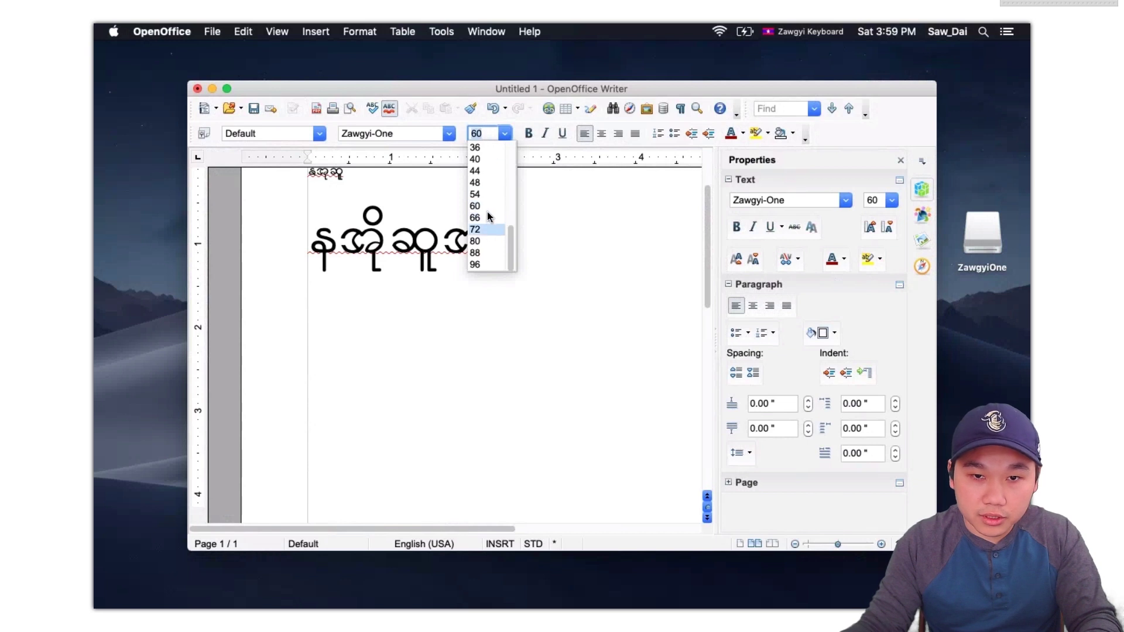
click(486, 171)
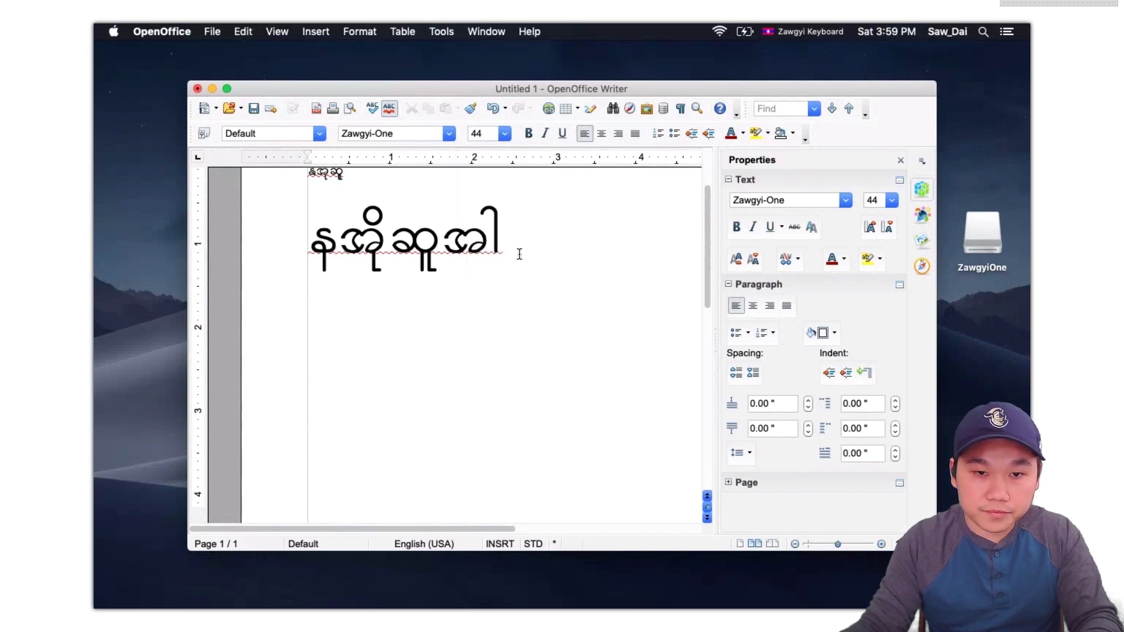
key(BackSpace)
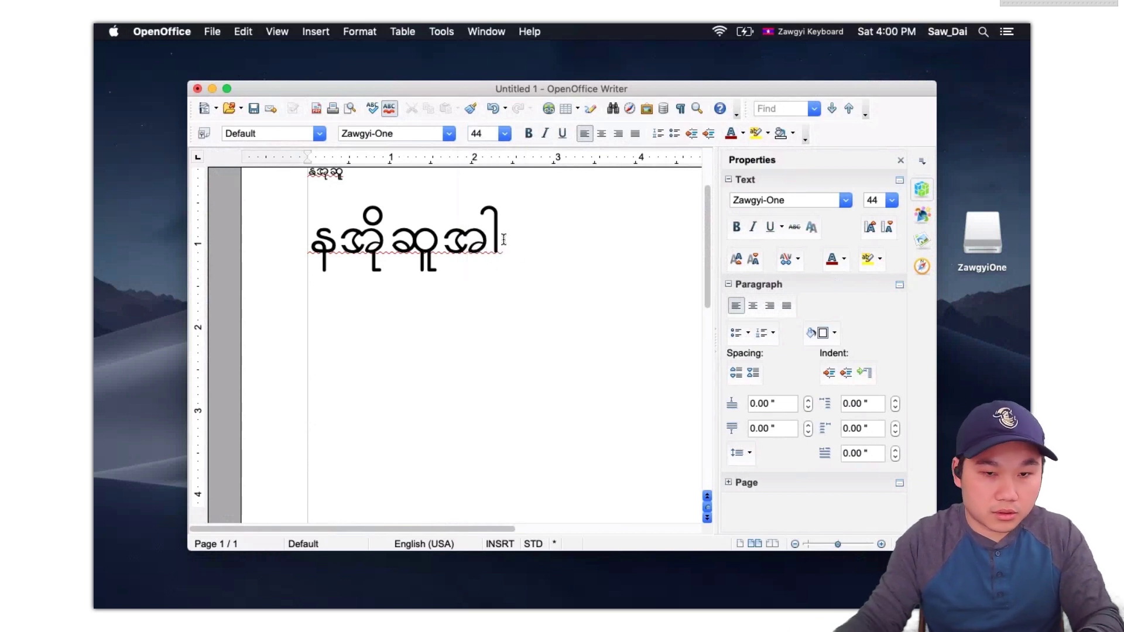
Step: Delete all text from the document and enlarge the writing area by collapsing the Properties sidebar and making the window full screen
key(super+a)
key(BackSpace)
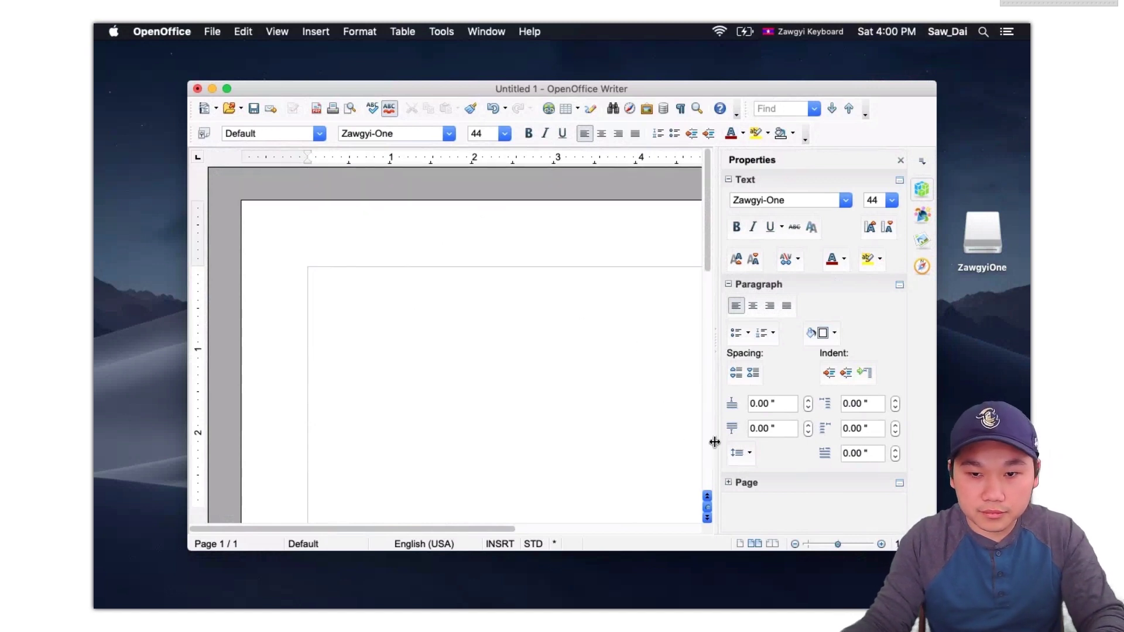
drag(717, 439, 916, 438)
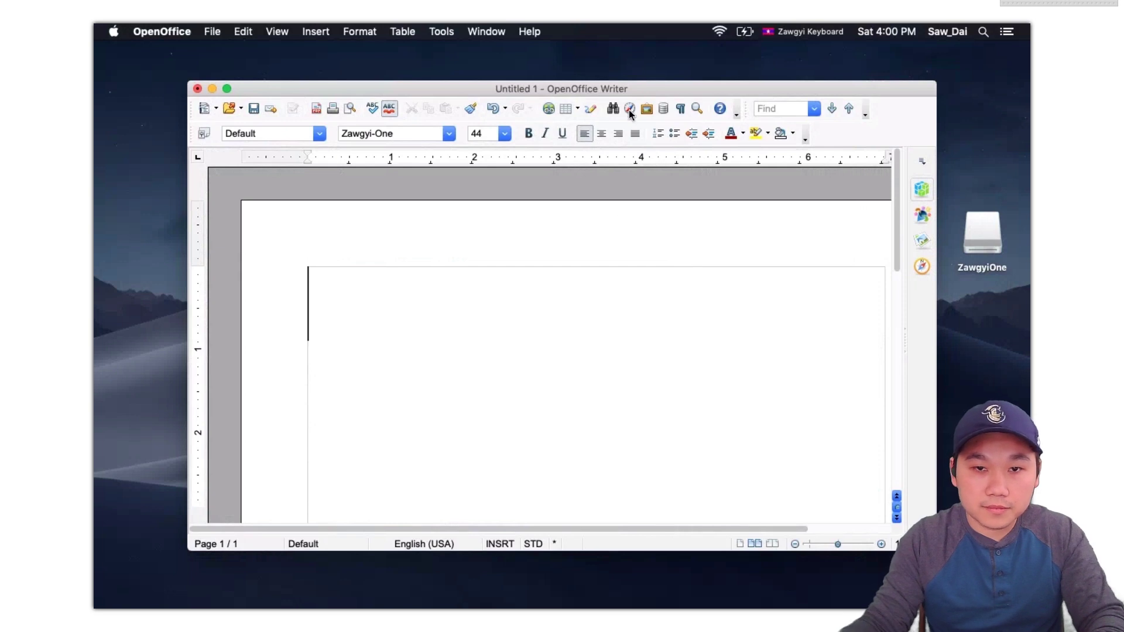
click(227, 88)
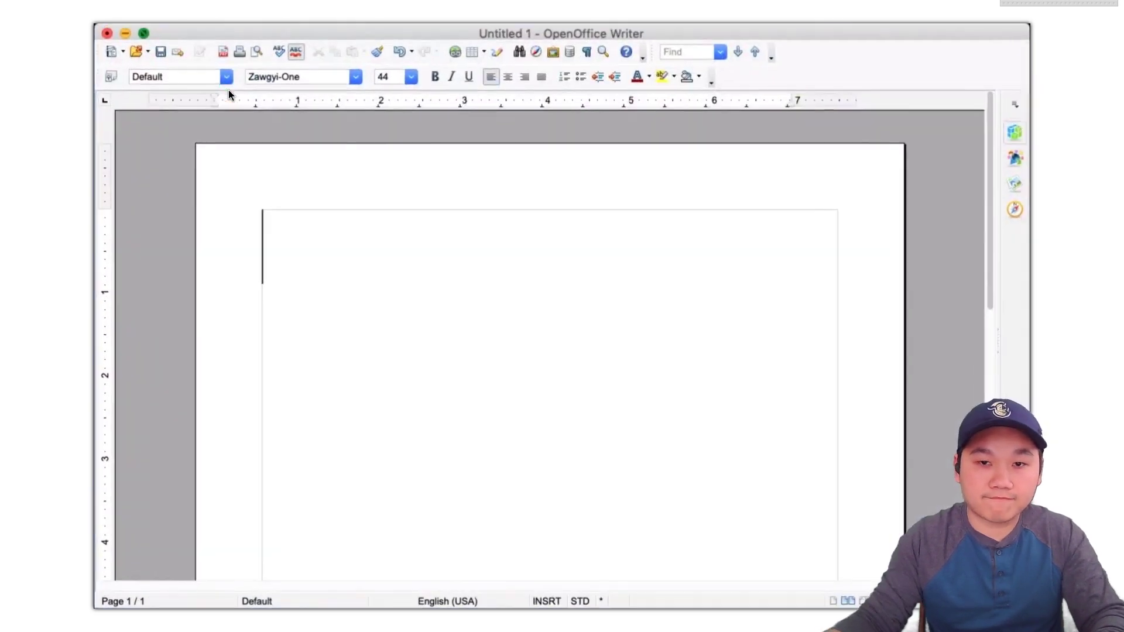
Step: Choose the Zawgyi-One font and select Zawgyi Keyboard as the active input source
mouse_move(762, 3)
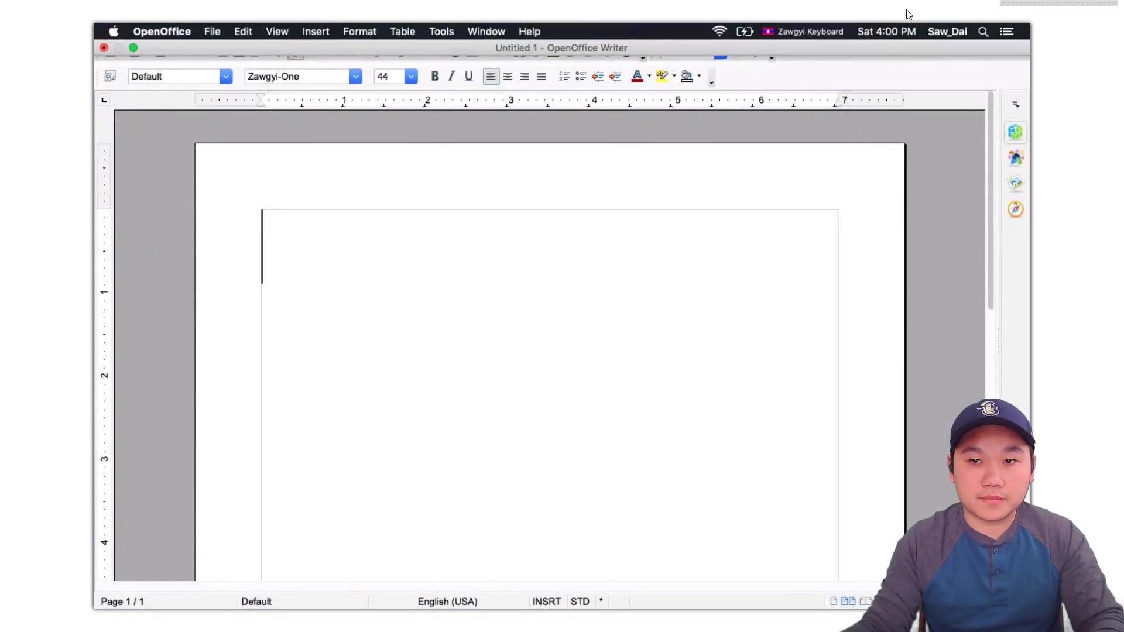
click(812, 32)
click(539, 210)
click(355, 75)
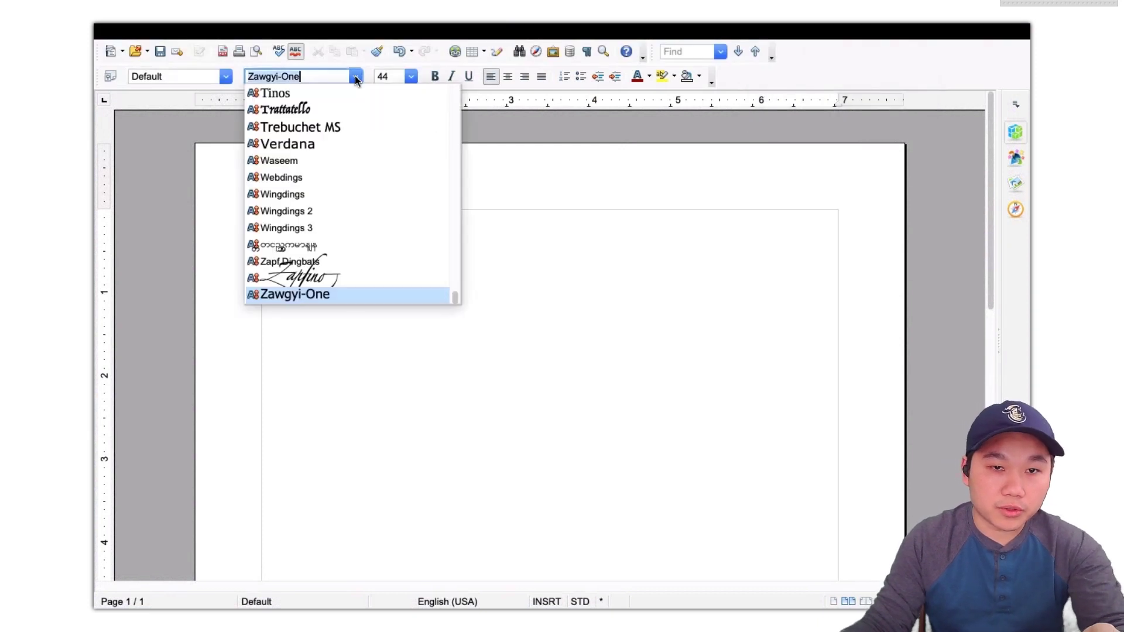
click(333, 296)
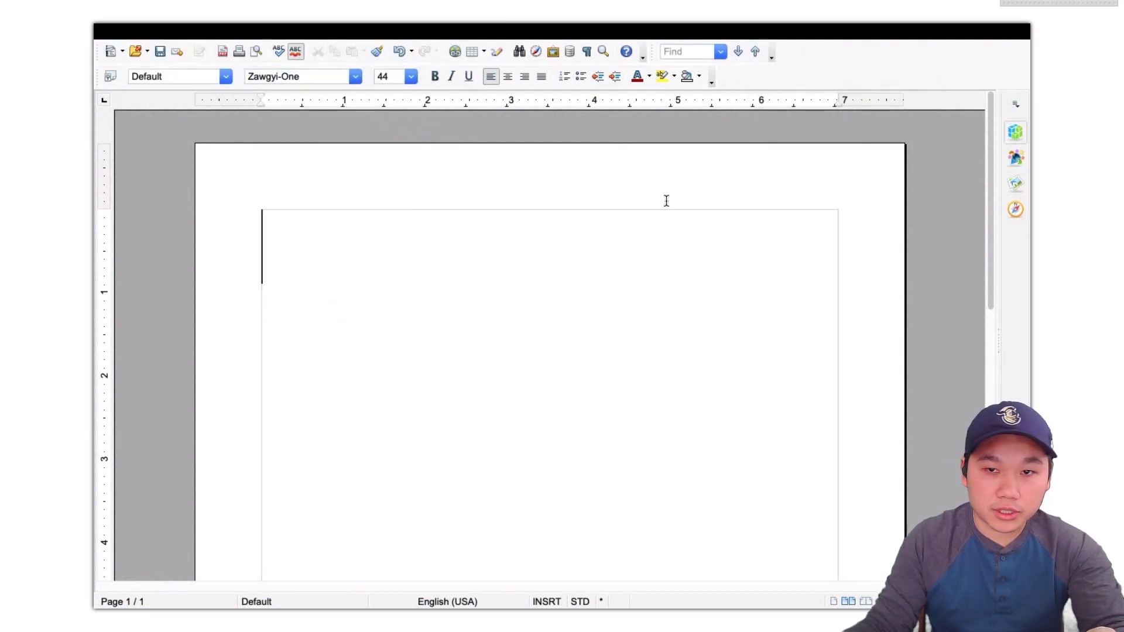
click(801, 29)
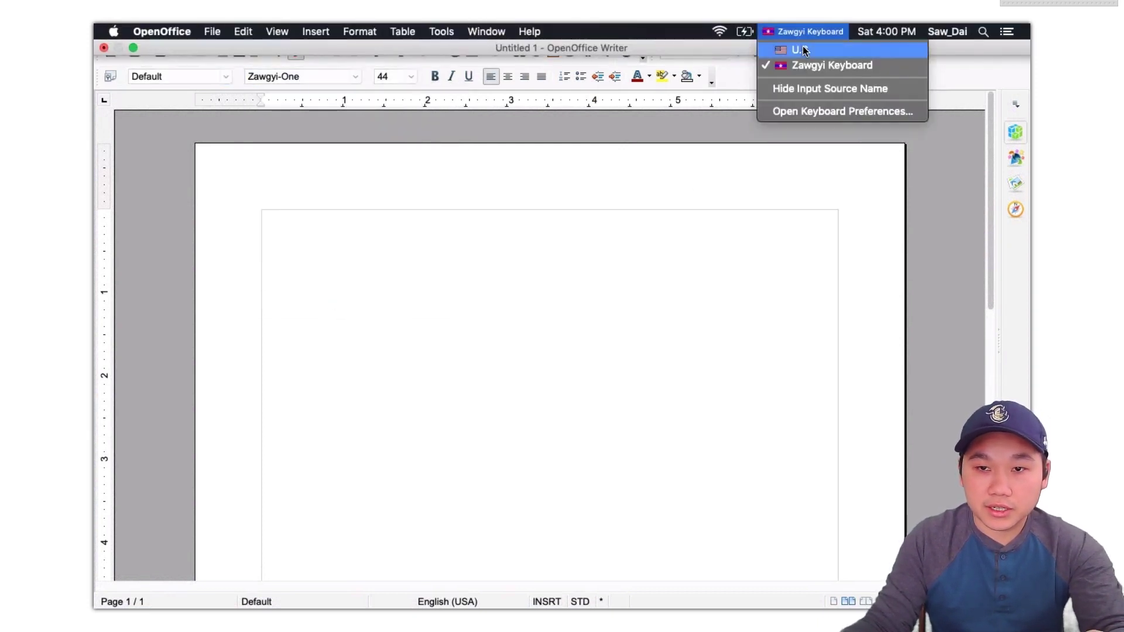
click(806, 65)
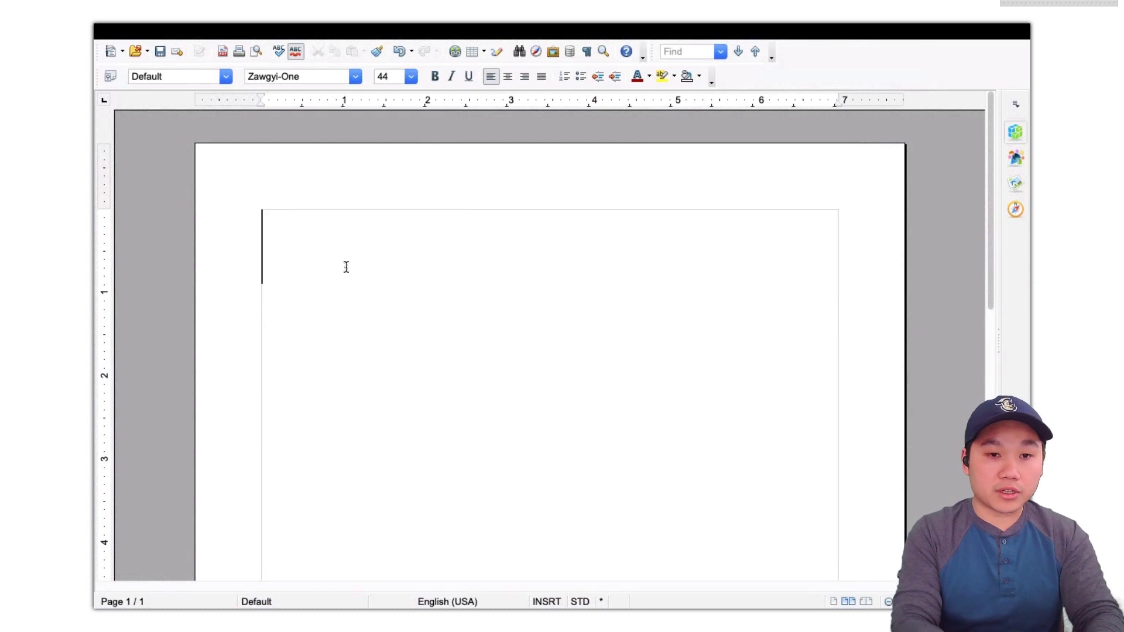
Step: Try entering ေန with the Zawgyi keyboard on the empty first line
text(ေဝန)
key(BackSpace)
key(BackSpace)
key(BackSpace)
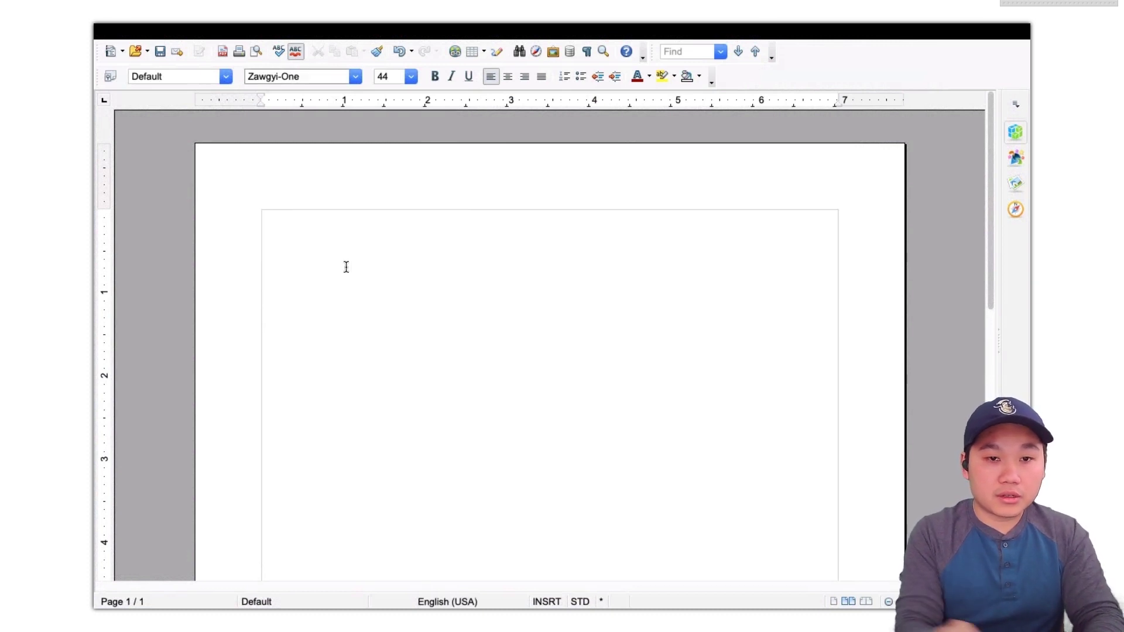
text(ေန)
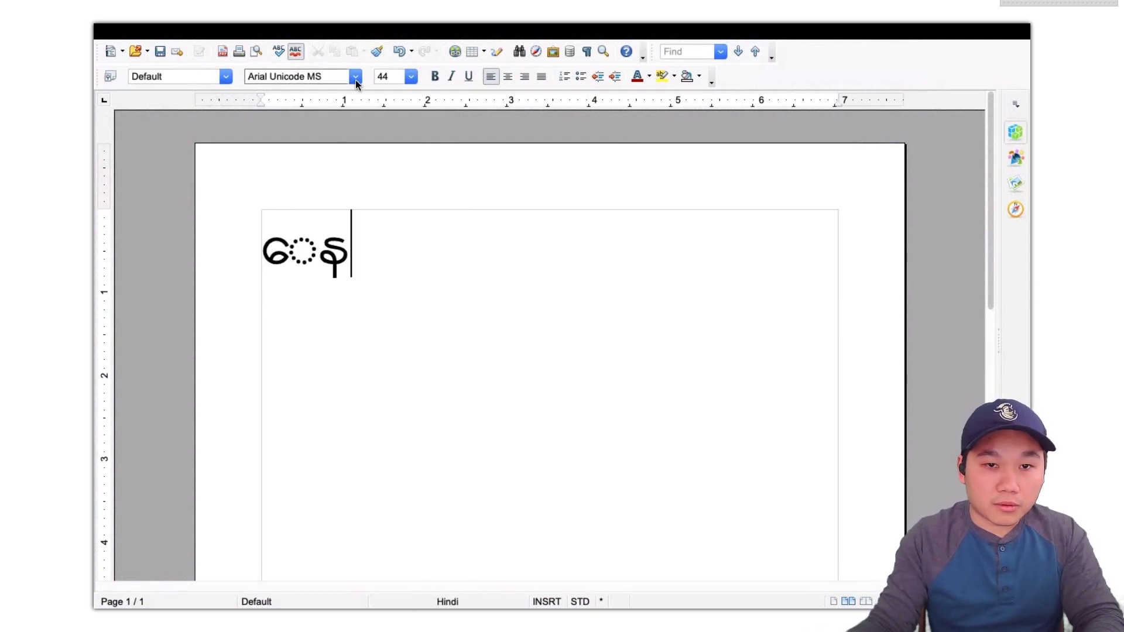
Step: Set the font at the cursor on the first line to Zawgyi-One
click(356, 79)
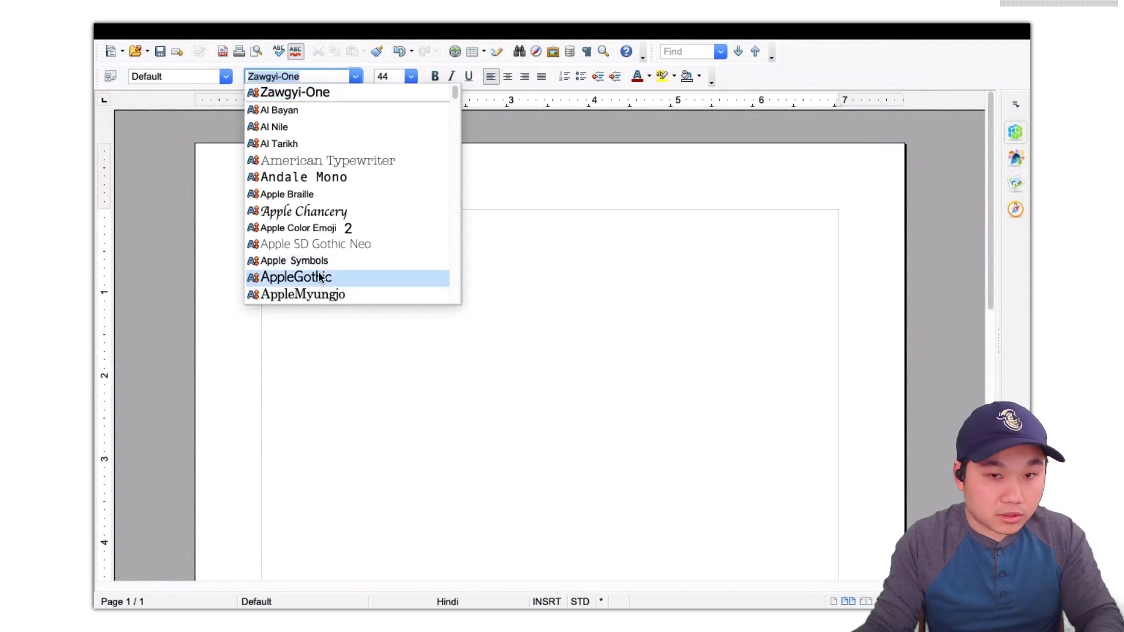
text(a)
key(BackSpace)
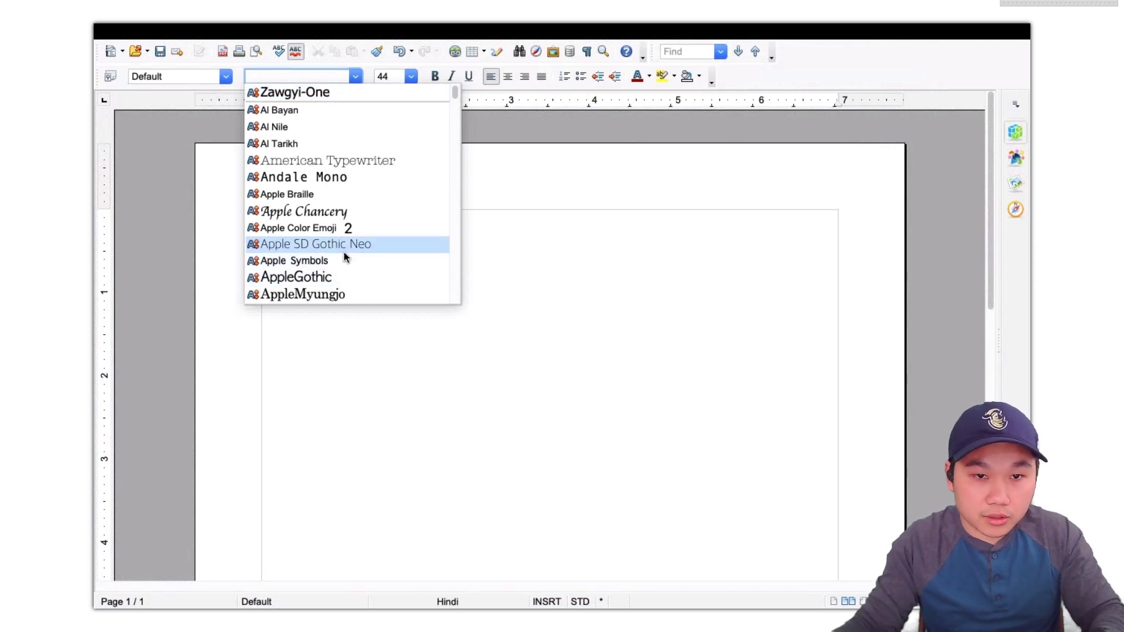
scroll(344, 256, down, 20)
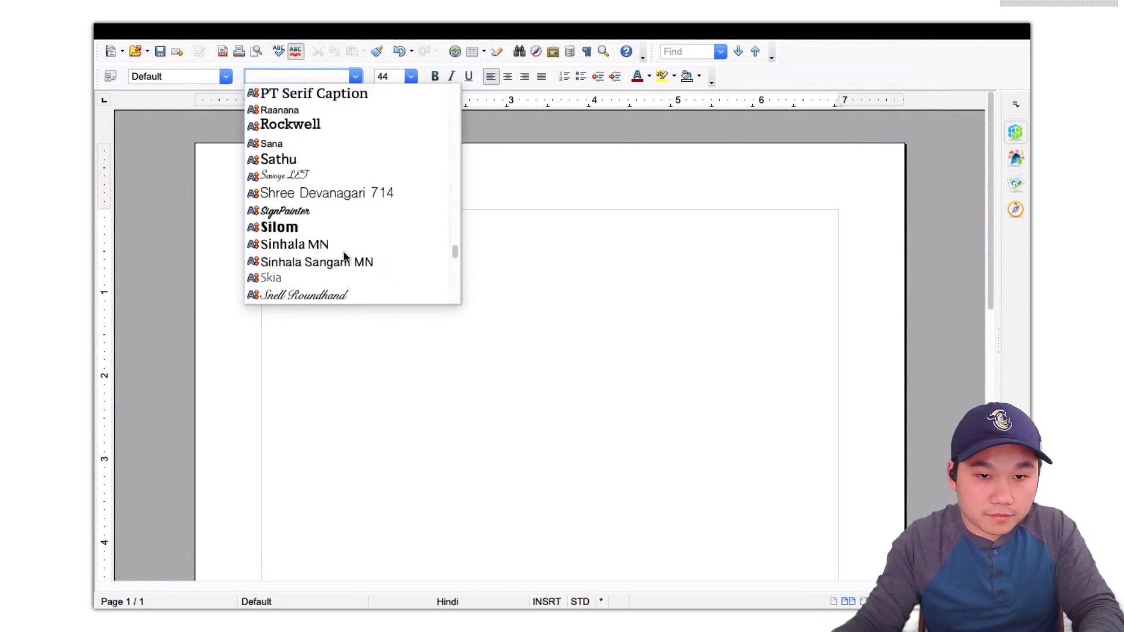
scroll(343, 252, down, 10)
click(330, 297)
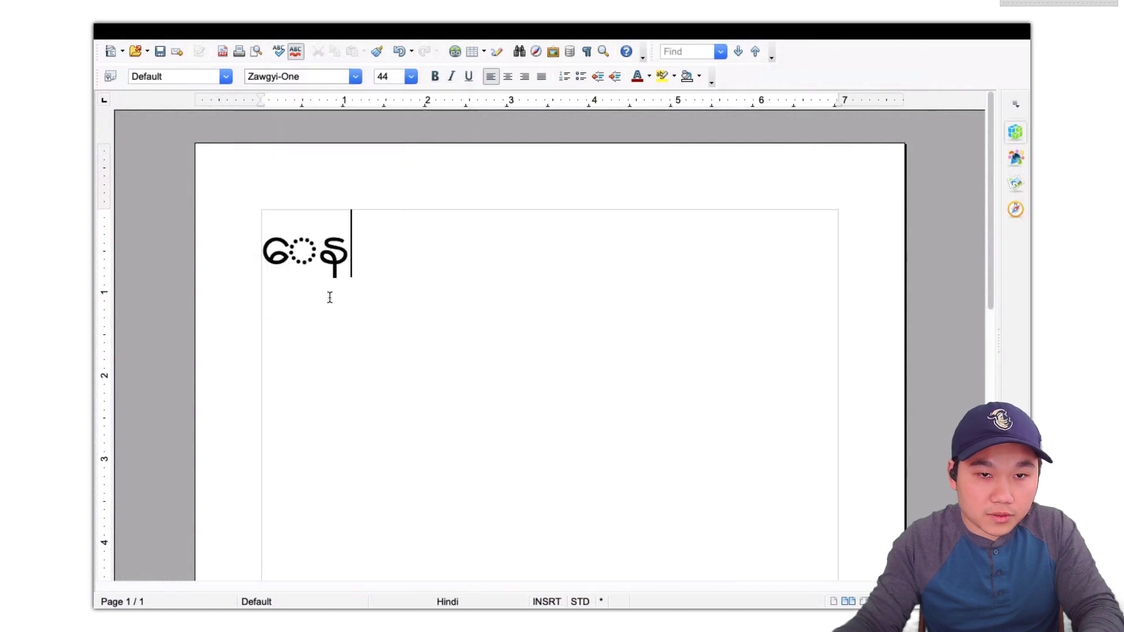
Step: Enter နေကောင်းလား on the second line and delete the test text from the first line
text(ေန)
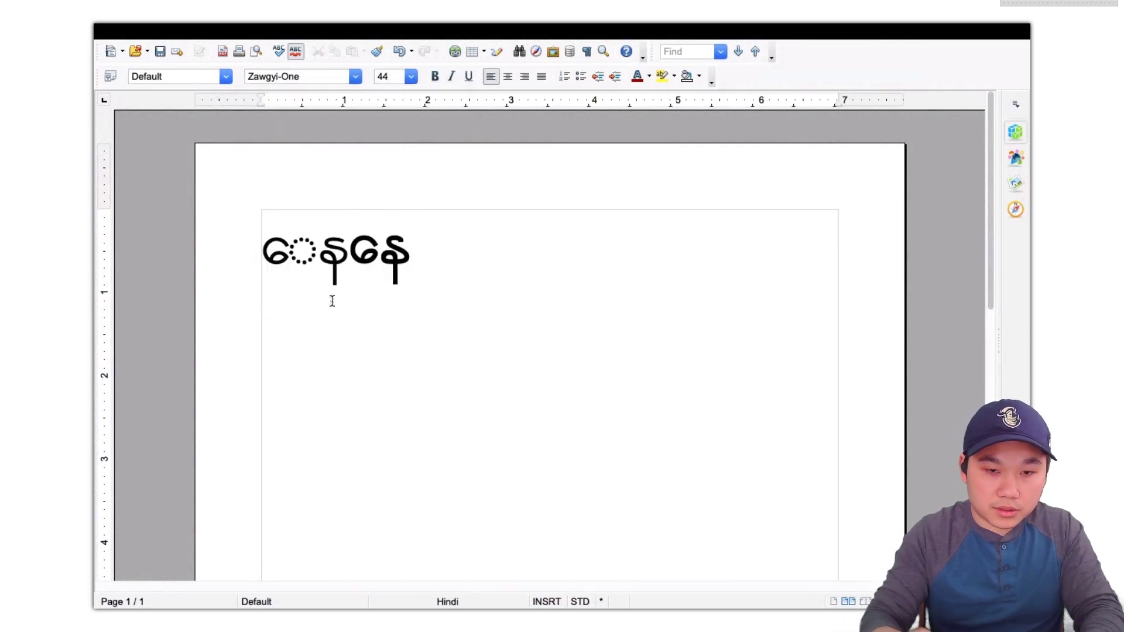
key(Return)
text(ေနေက)
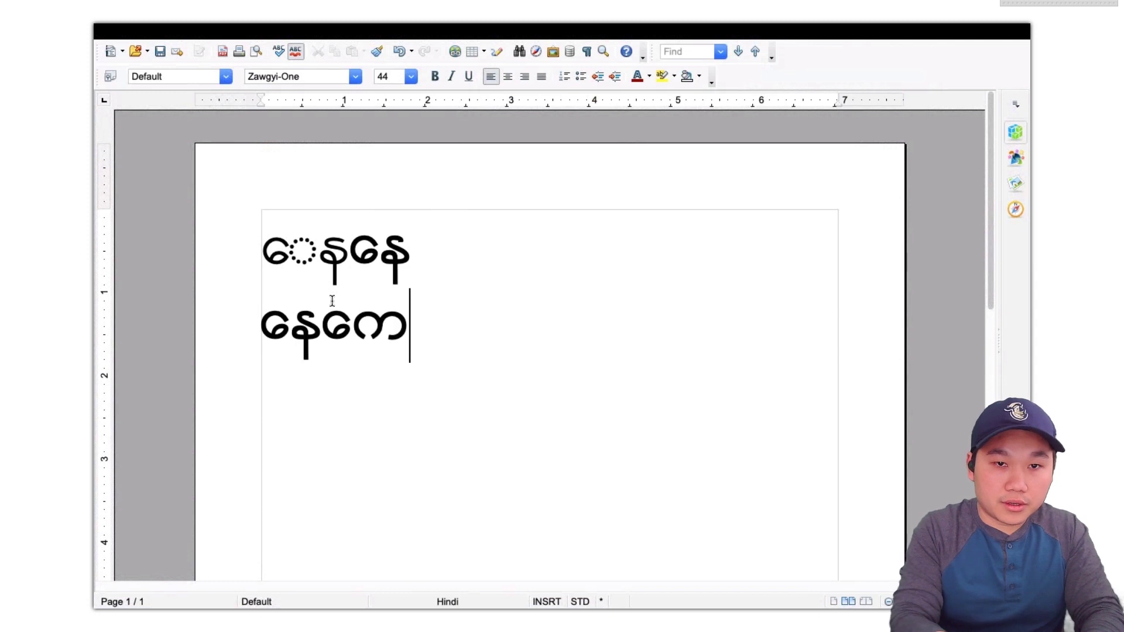
text(ာင္းလား)
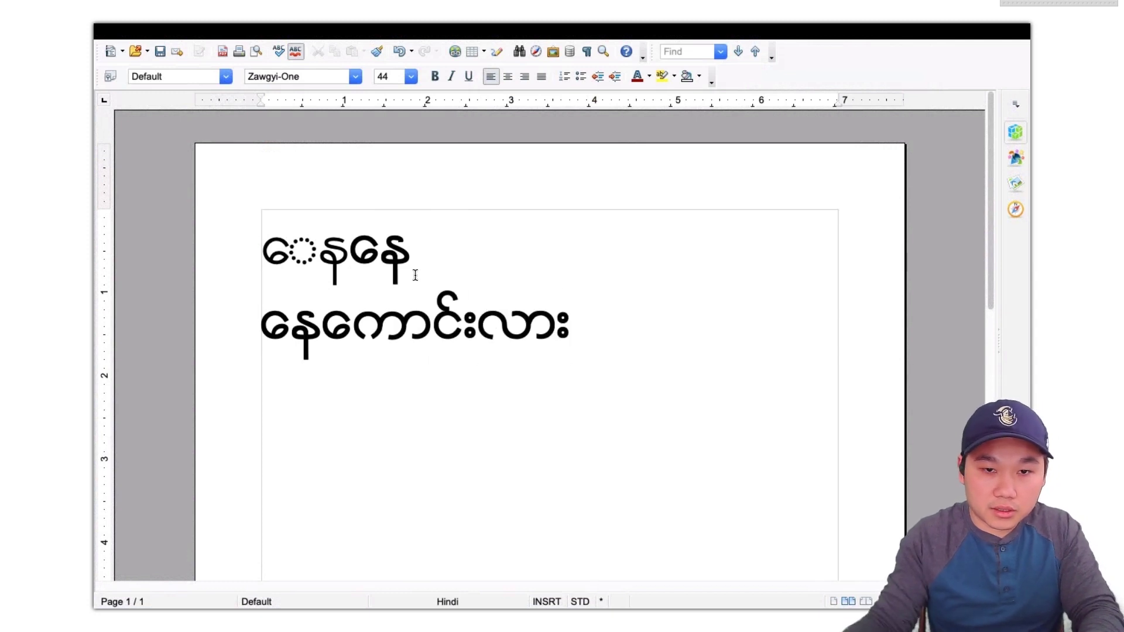
drag(416, 275, 262, 261)
key(BackSpace)
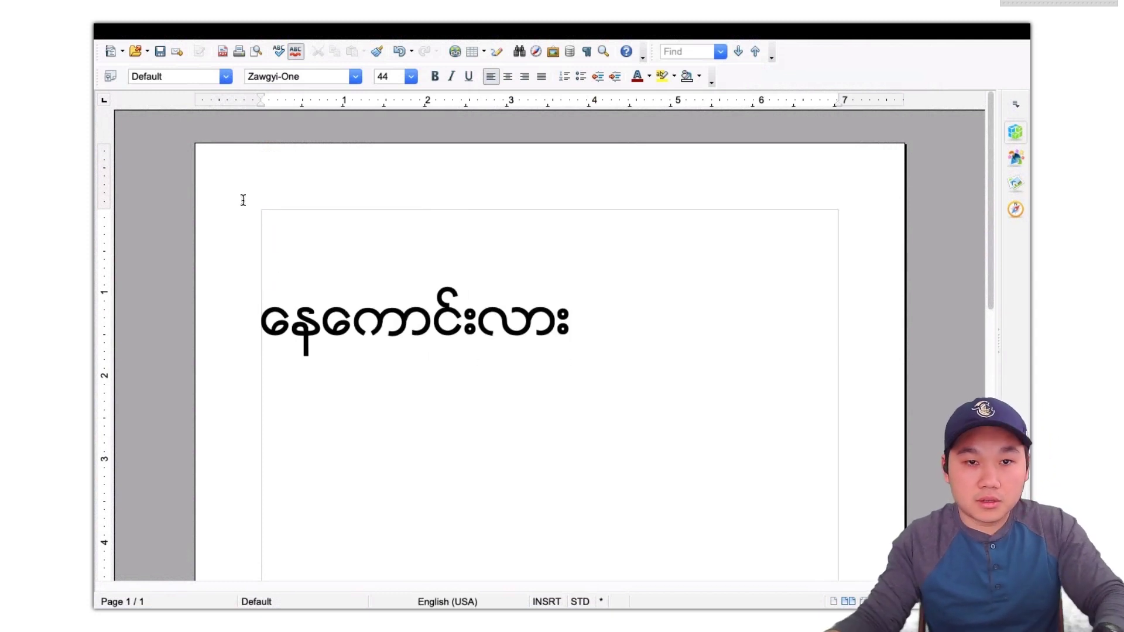
Step: Switch the active input source to U.S. and back to Zawgyi Keyboard
click(820, 31)
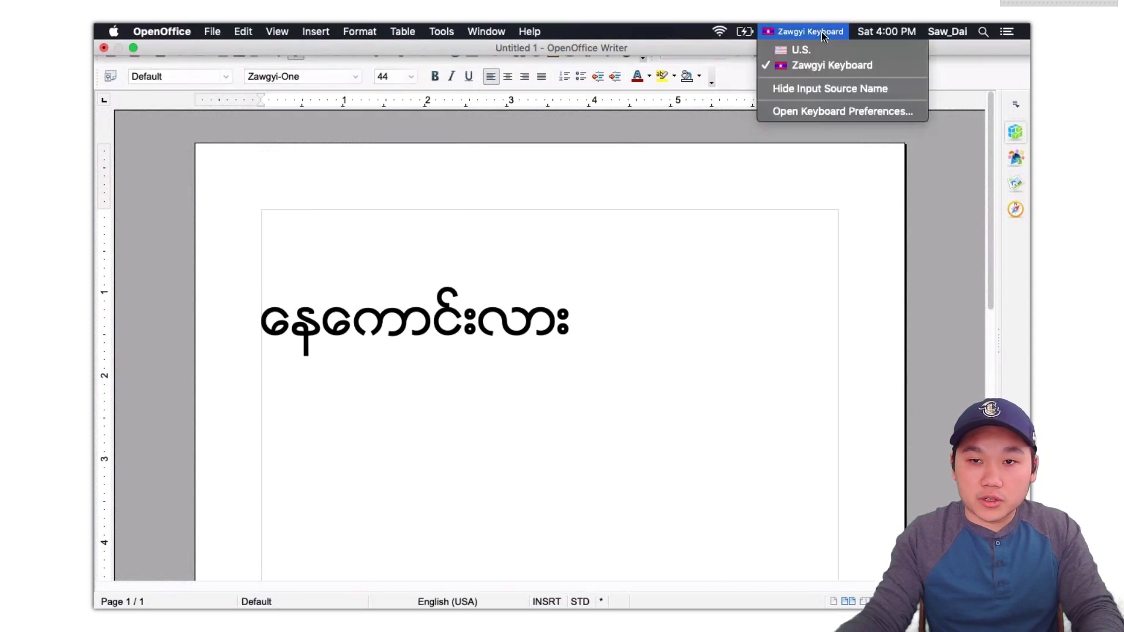
click(812, 50)
click(817, 31)
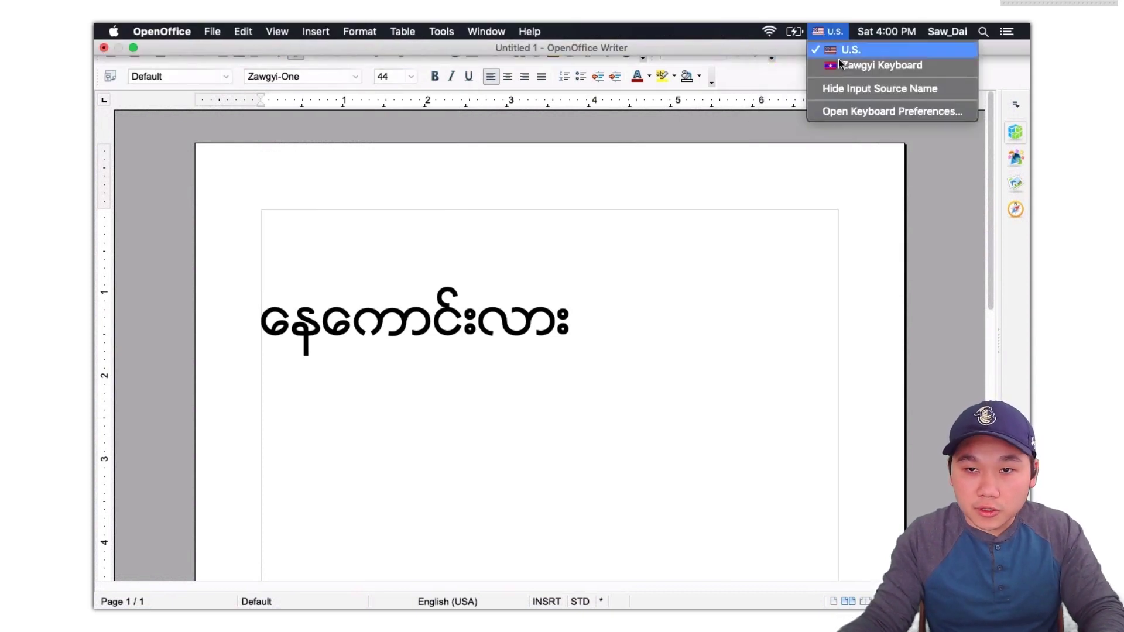
click(841, 66)
Step: Place the cursor at the end of the နေကောင်းလား line and choose the Zawgyi-One font there
click(613, 340)
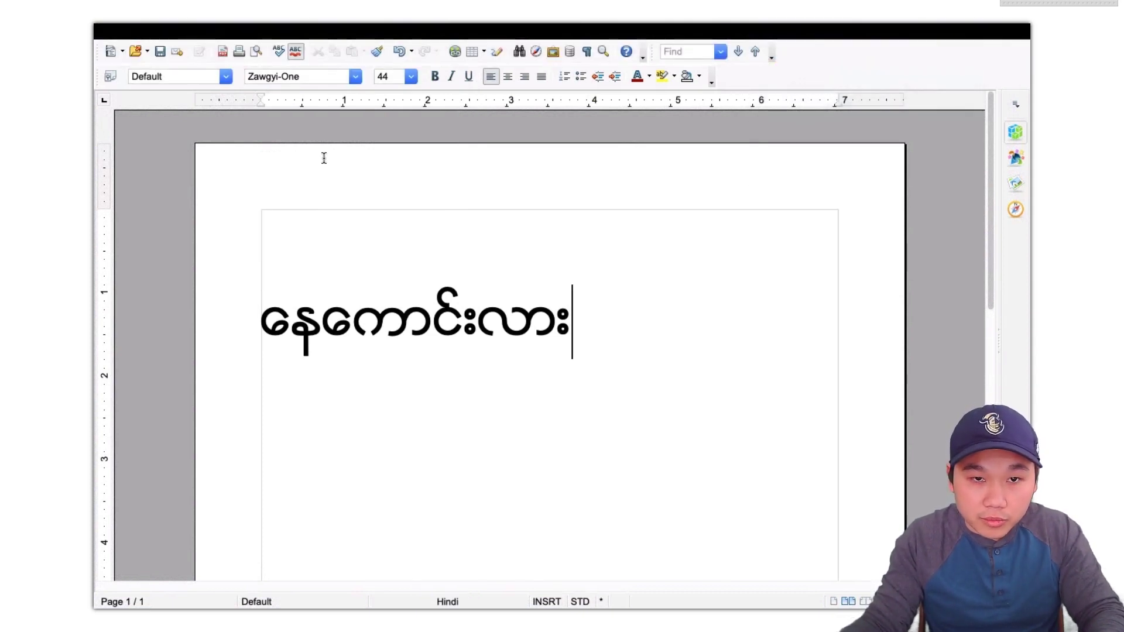
click(355, 76)
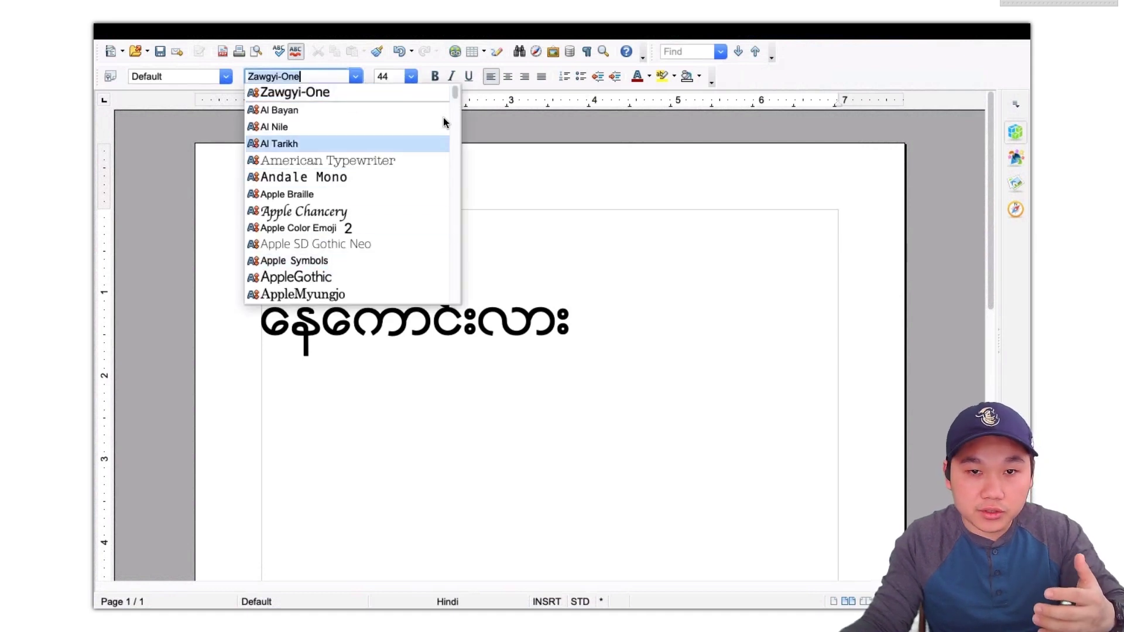
drag(455, 93, 468, 297)
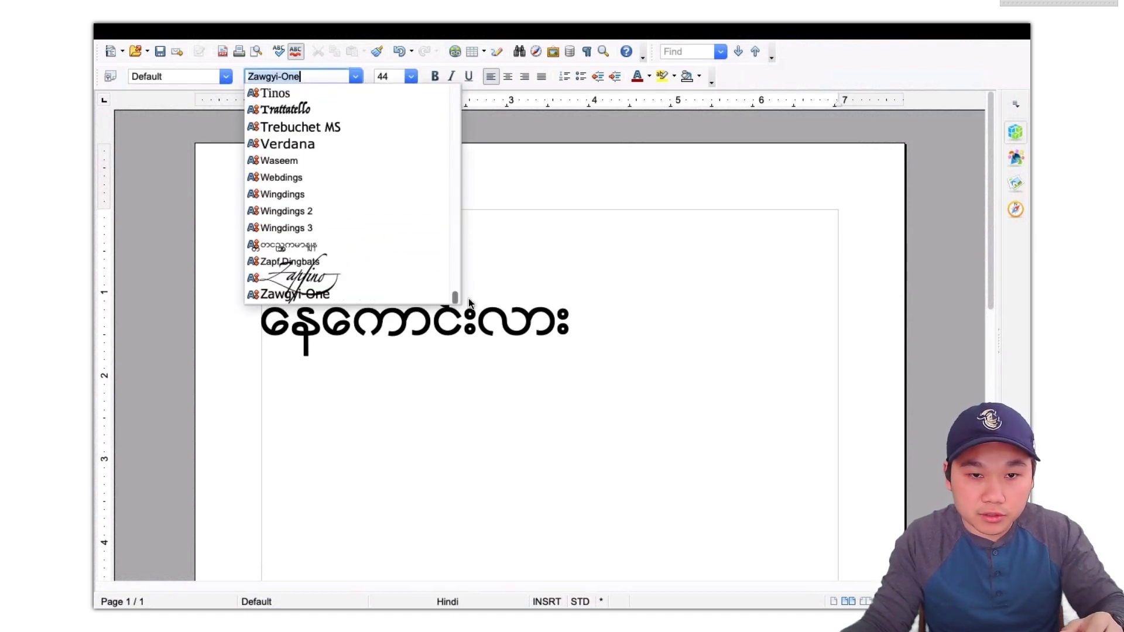
click(390, 291)
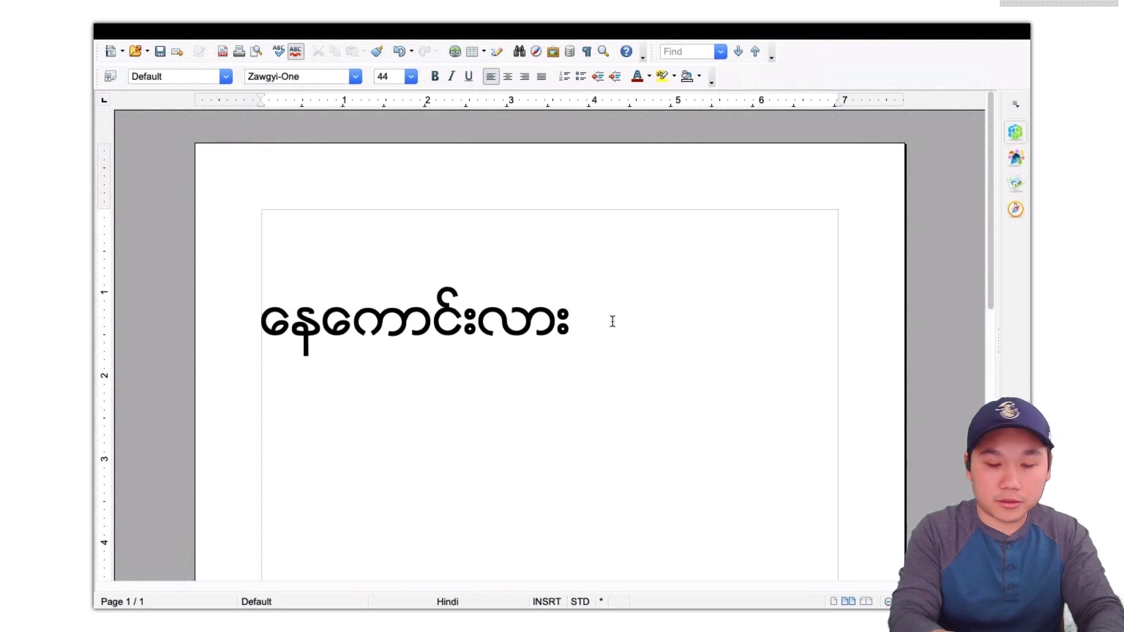
Step: Enter သူငယ်ချင်းနေကောင်းလား on a new line below, removing the stray characters at its end
key(Return)
text(သူငယ်)
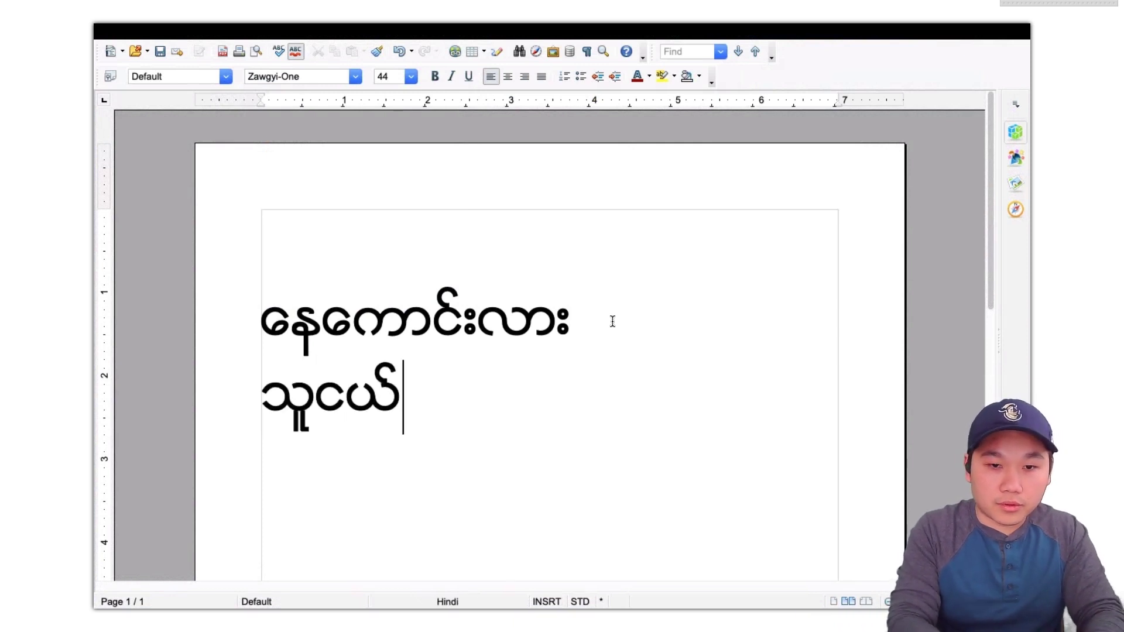
text(ချင်းနေ)
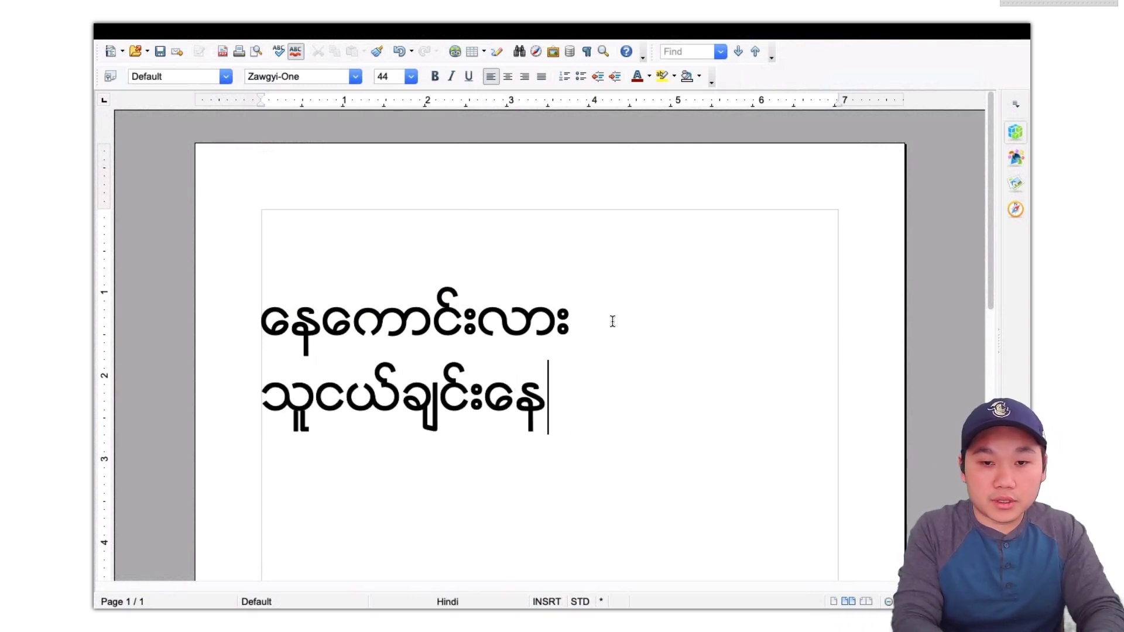
text(ကောင်းလား၏)
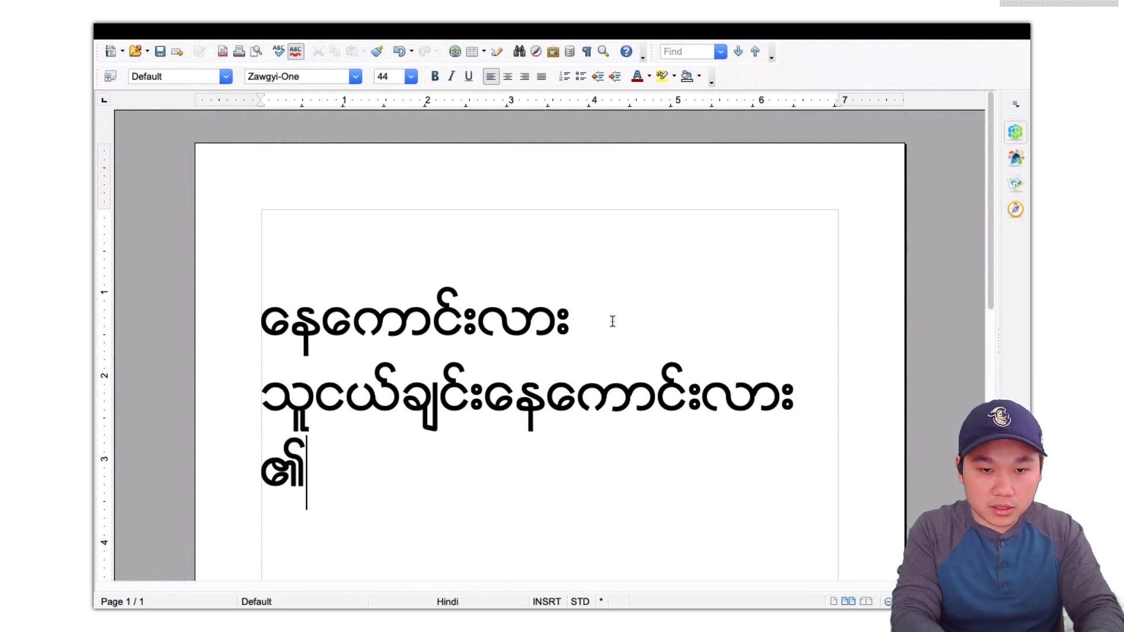
text(မ)
key(BackSpace)
key(BackSpace)
key(BackSpace)
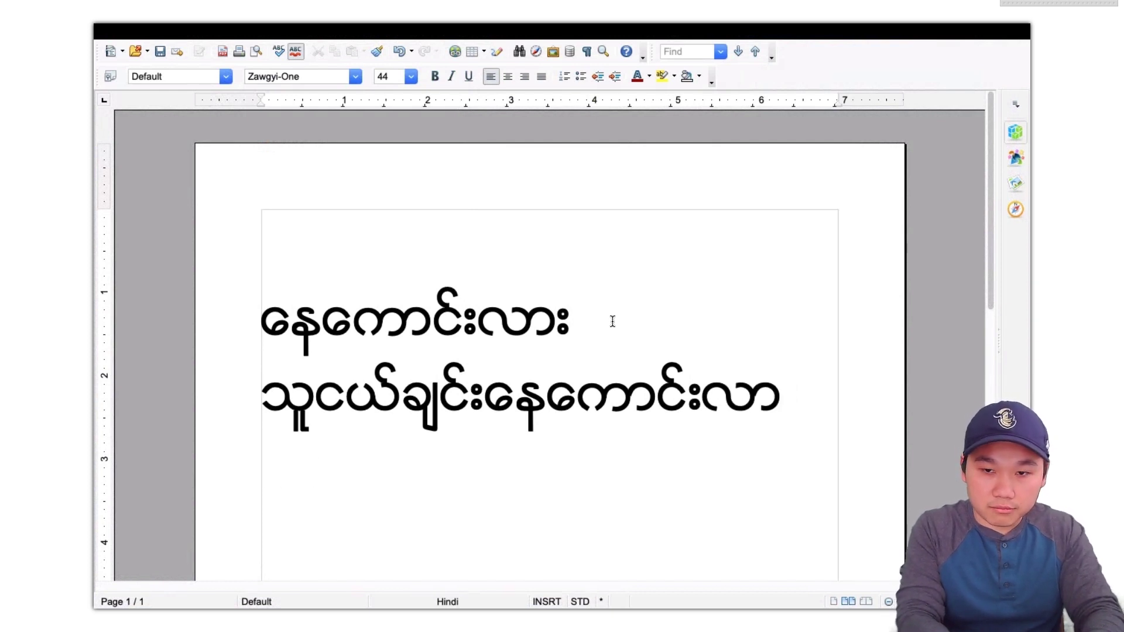
text(း)
Step: Enter မနက်ဖြန်ဘာလုပ်မလဲ on the next line, correcting the mistyped characters after မနက်
key(Return)
text(မနက်ပြတ်)
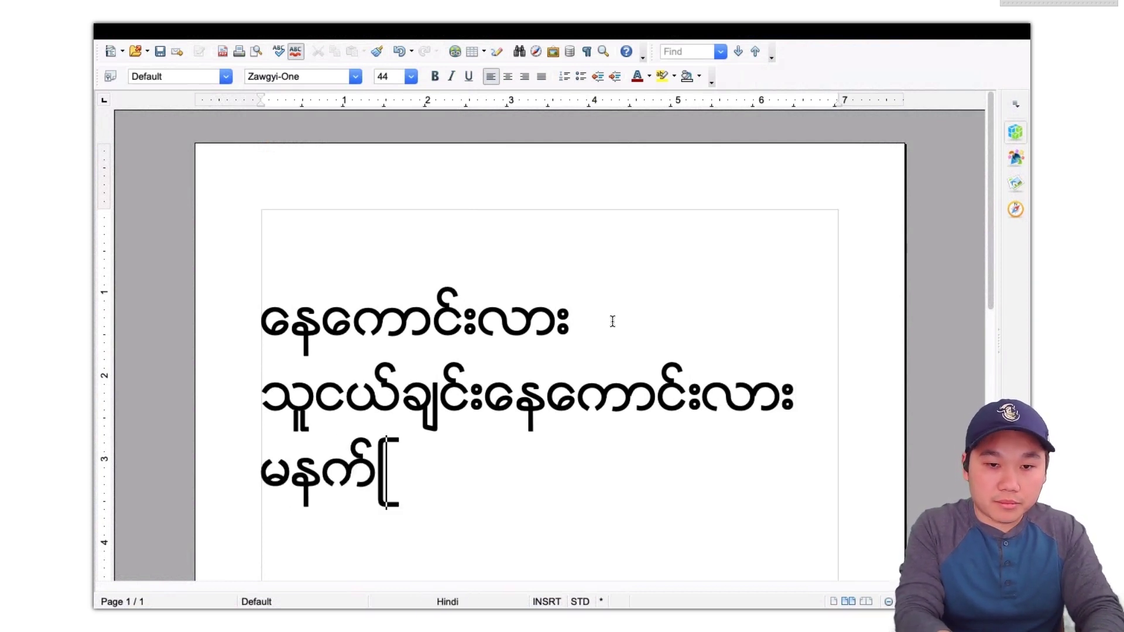
key(BackSpace)
key(BackSpace)
key(BackSpace)
text(ဖြန်)
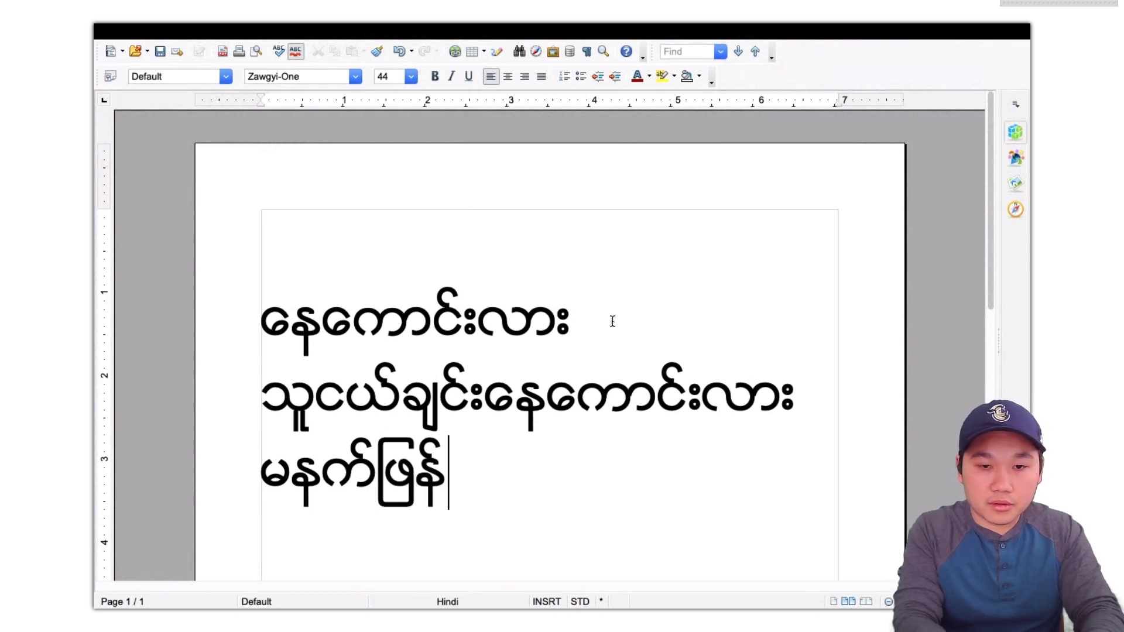
text(ဘာလုပ်မလဲ)
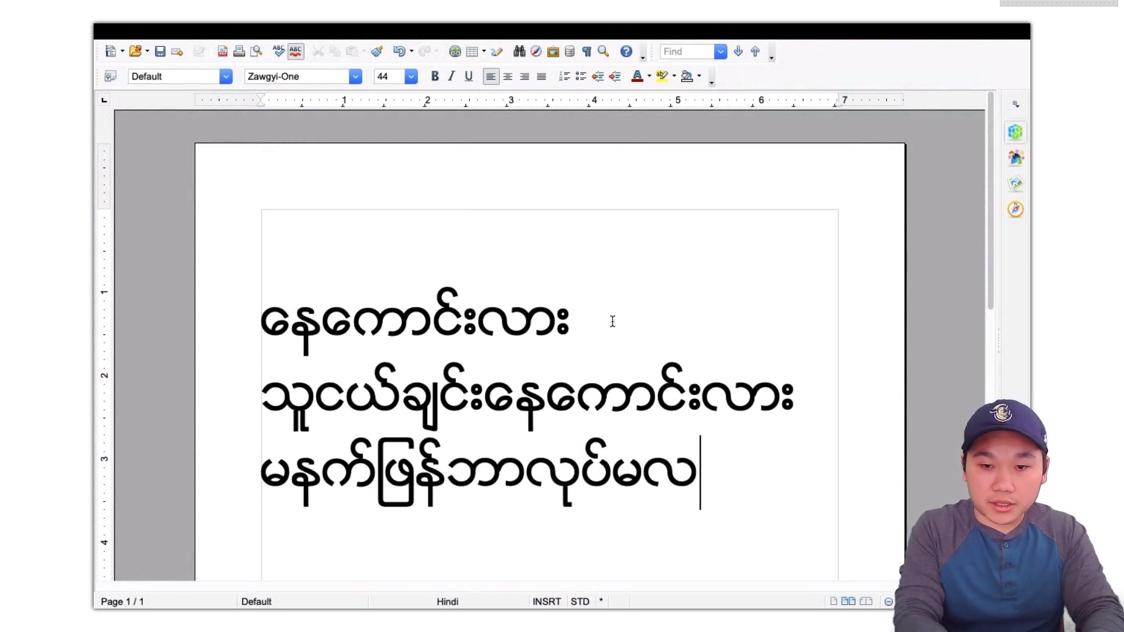
Step: Enter ဘယ်သွားမလဲ as a further line and start an empty line below it
key(Return)
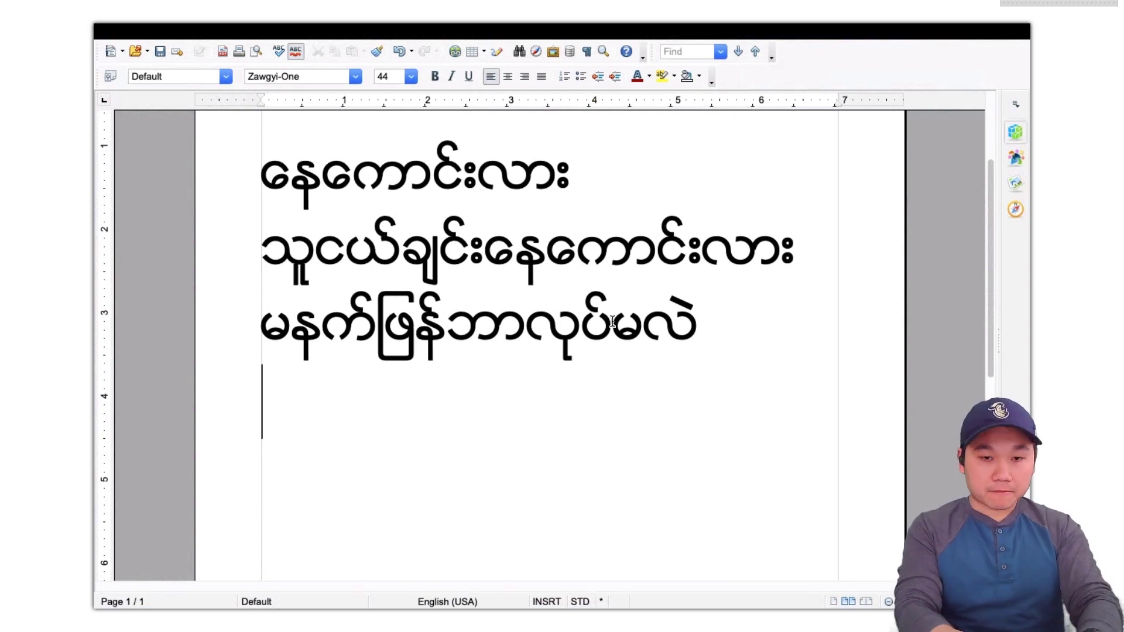
text(ဘယ်သွားမ)
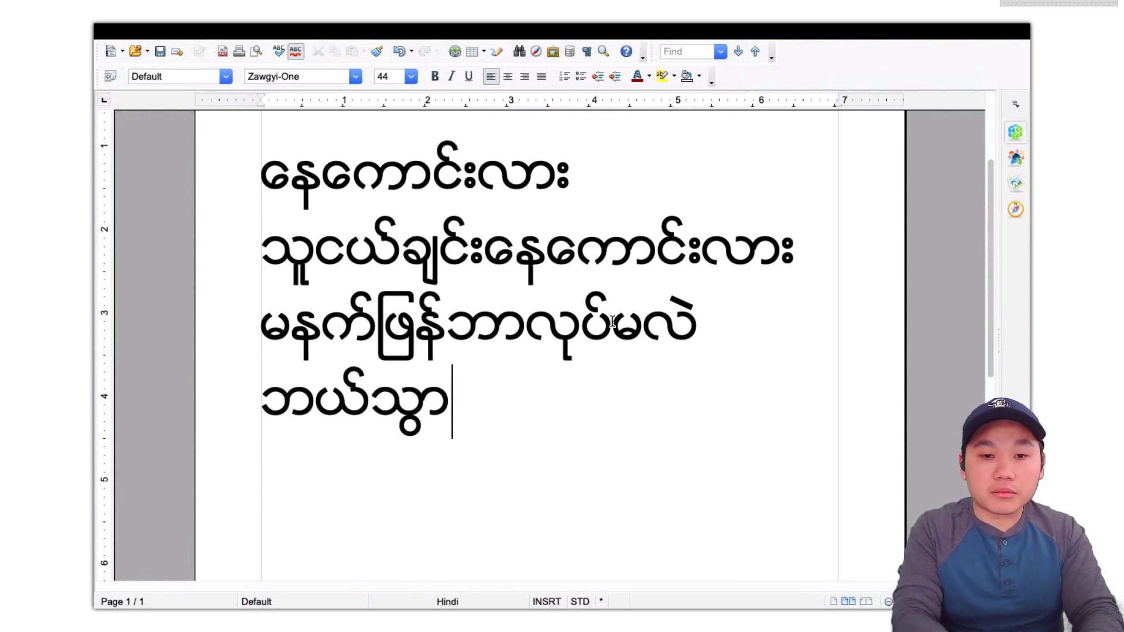
text(လဲ)
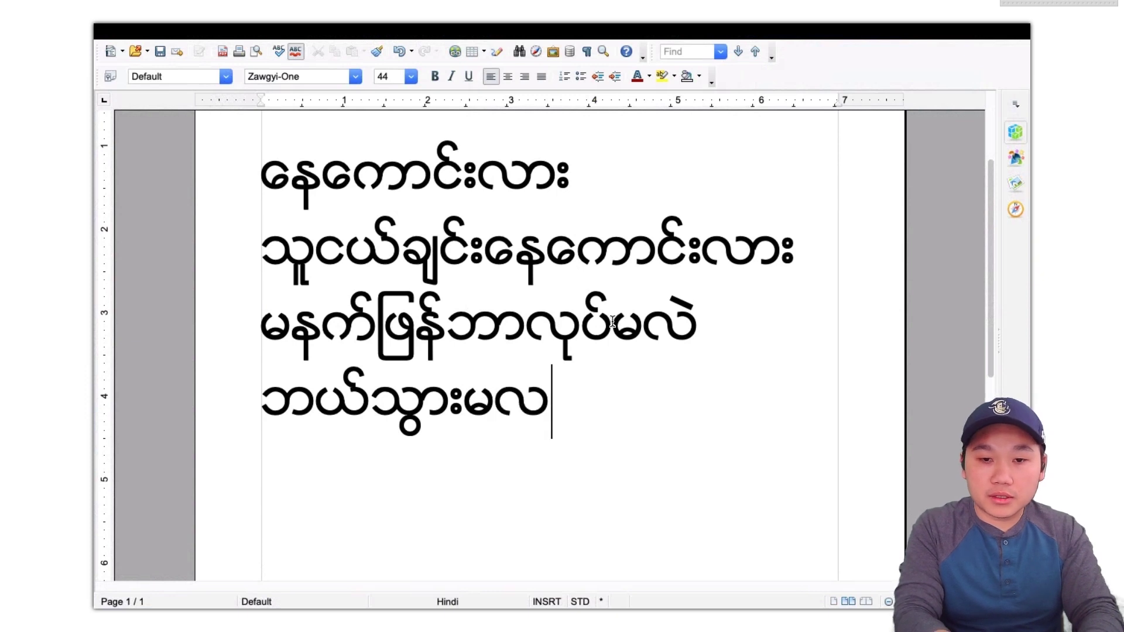
key(Return)
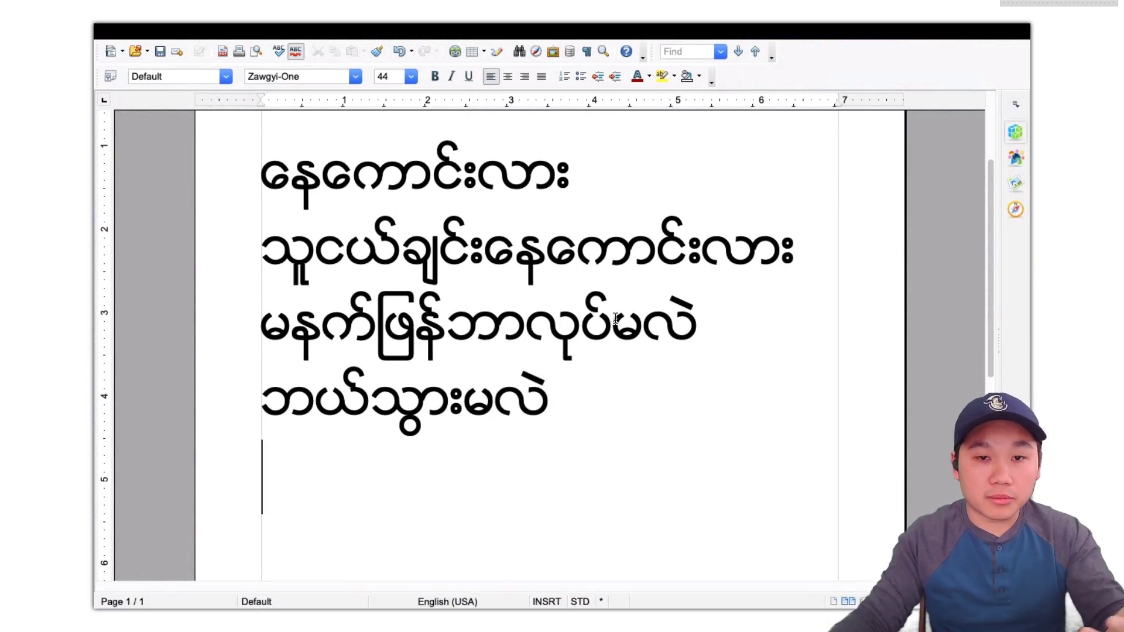
Step: Switch the keyboard input source to U.S. and choose the KNU font for the empty line below ဘယ်သွားမလဲ
click(357, 80)
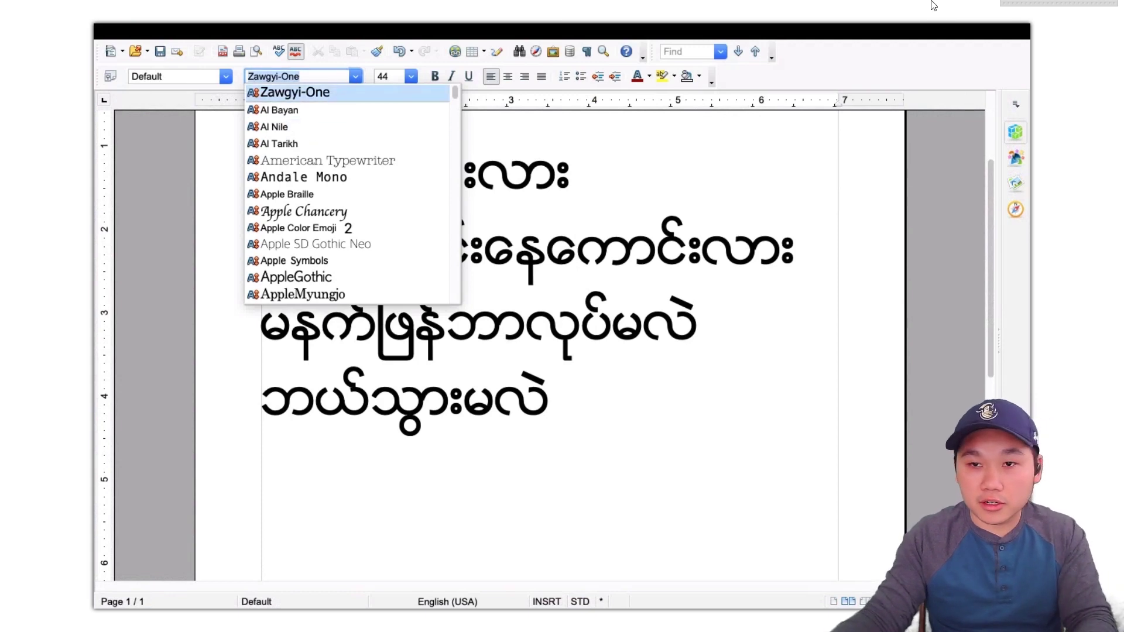
click(827, 31)
click(818, 51)
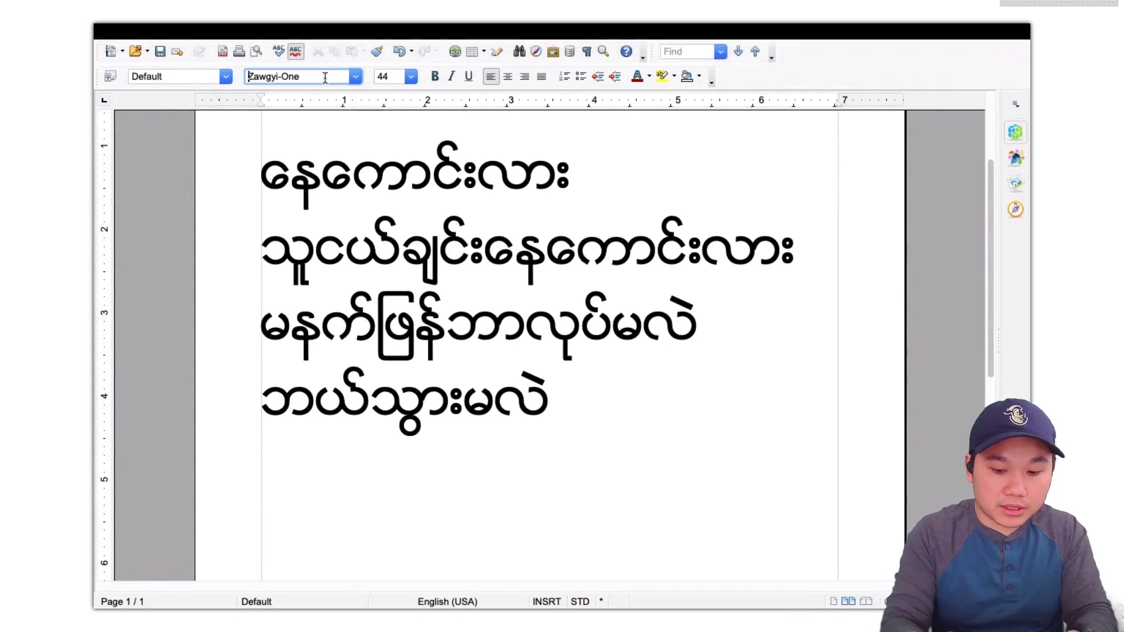
click(357, 78)
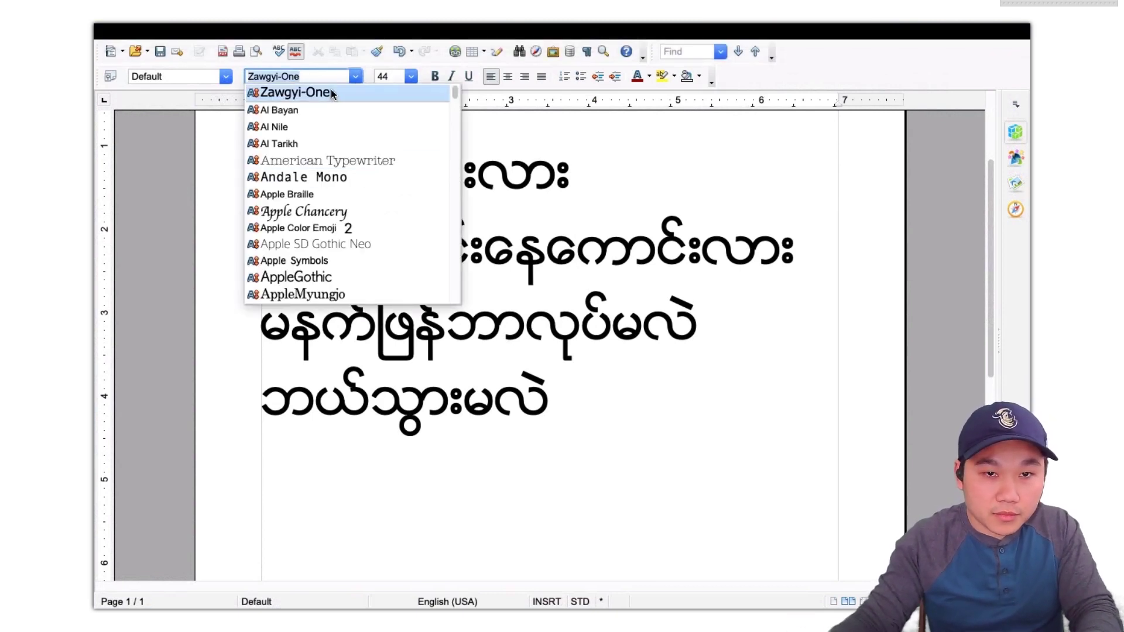
text(KNU)
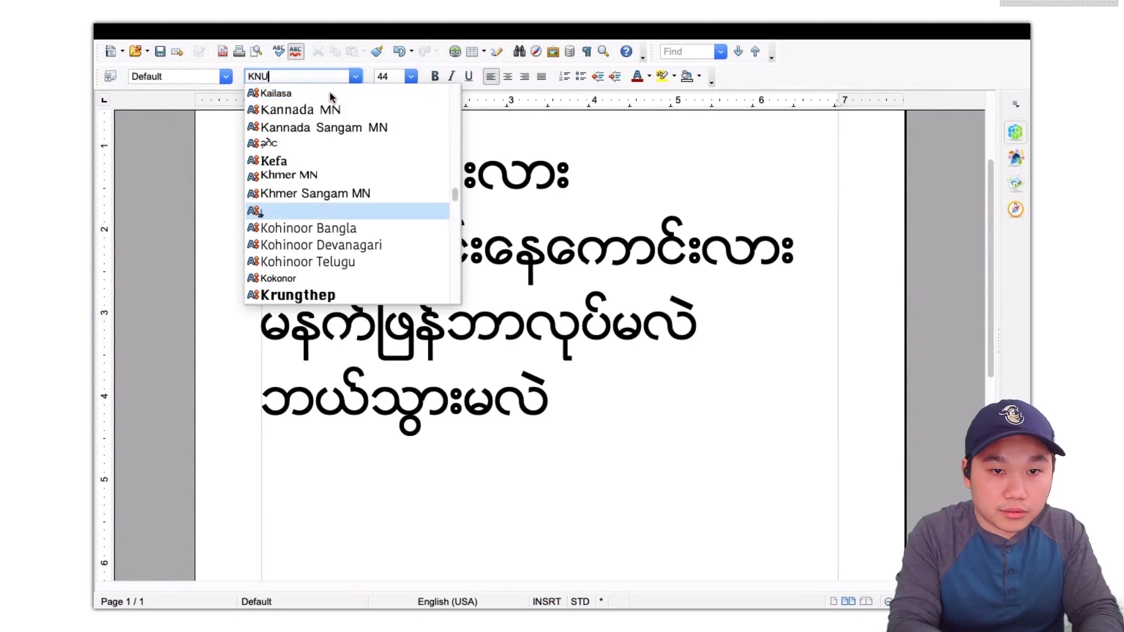
click(308, 212)
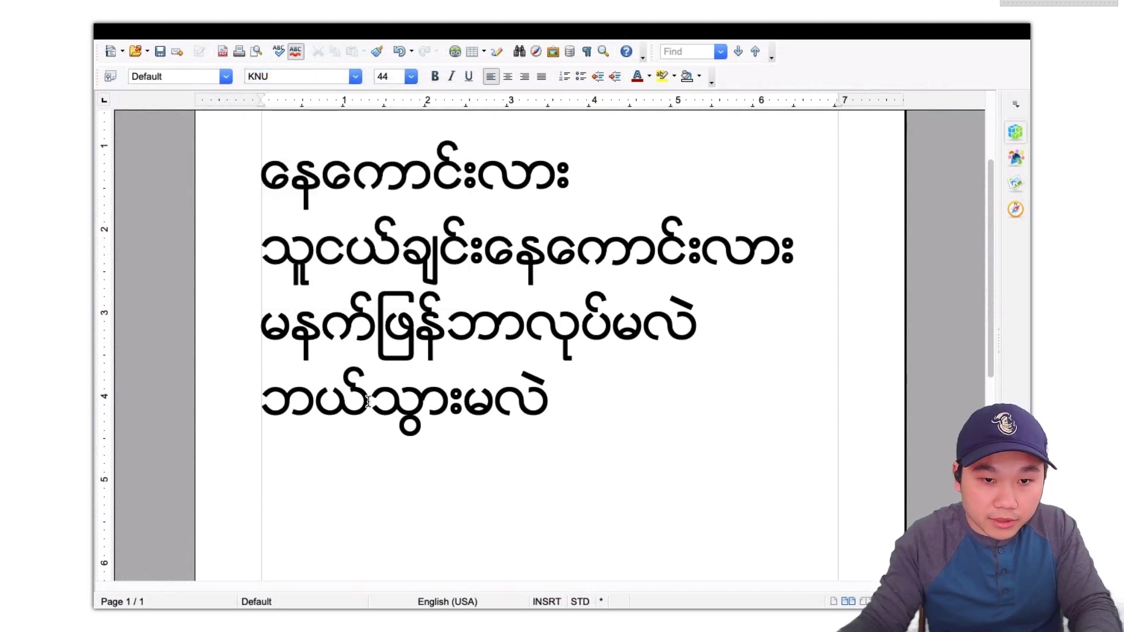
Step: Enter the Karen text နကလဲးဖဲလဉ်ဒ်းသကို on the empty line, correcting the mistyped second character
text(နအ)
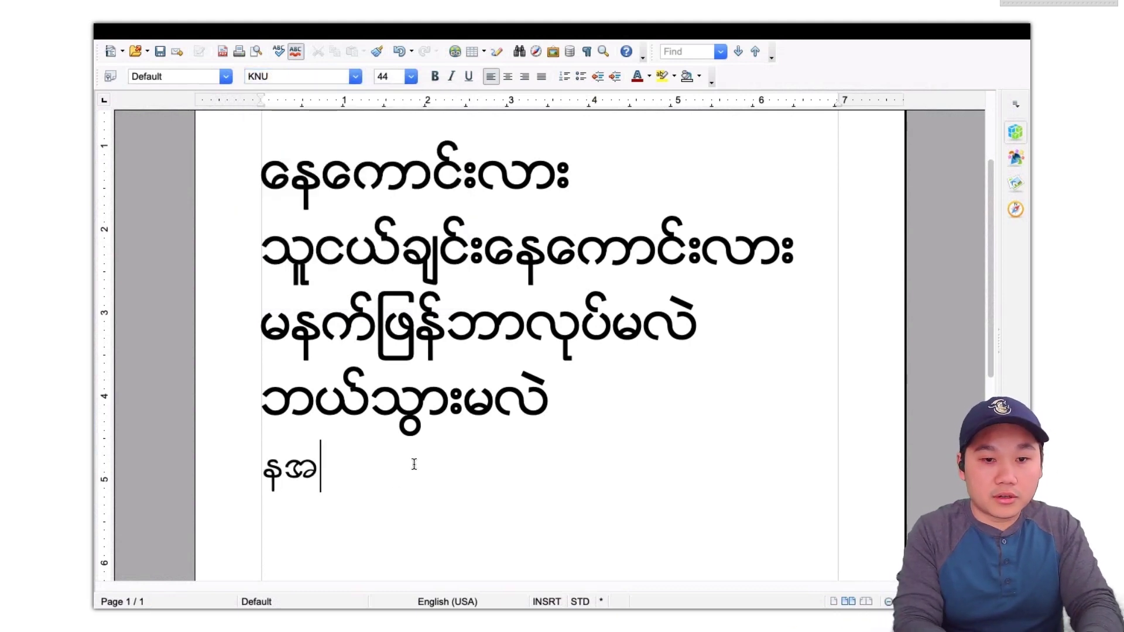
key(BackSpace)
text(ကလဲး)
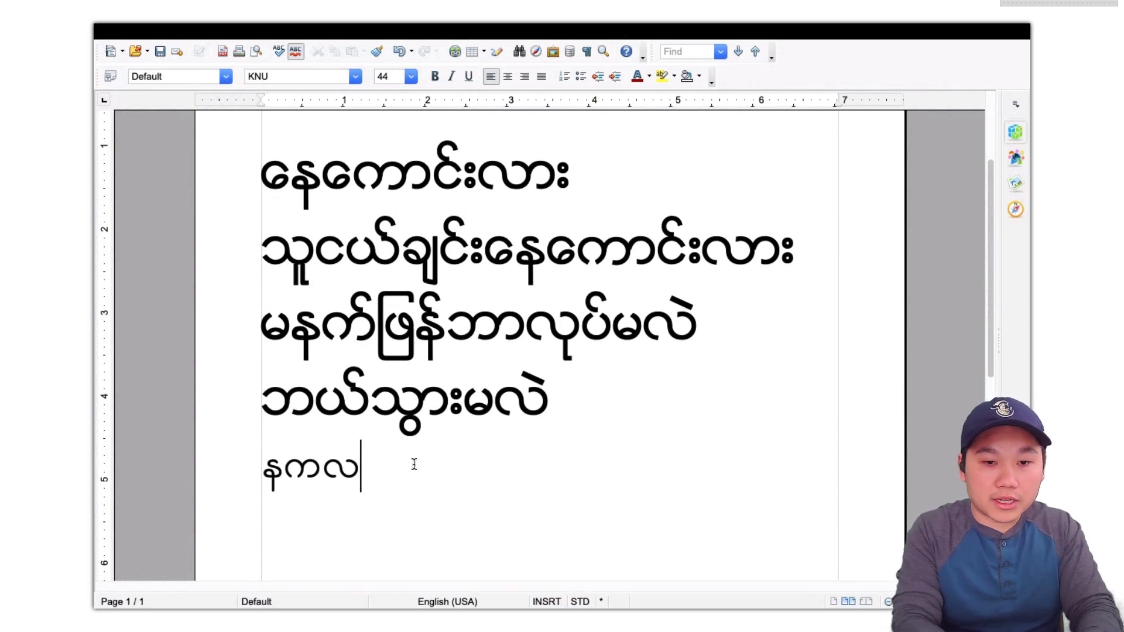
text(ဖဲ)
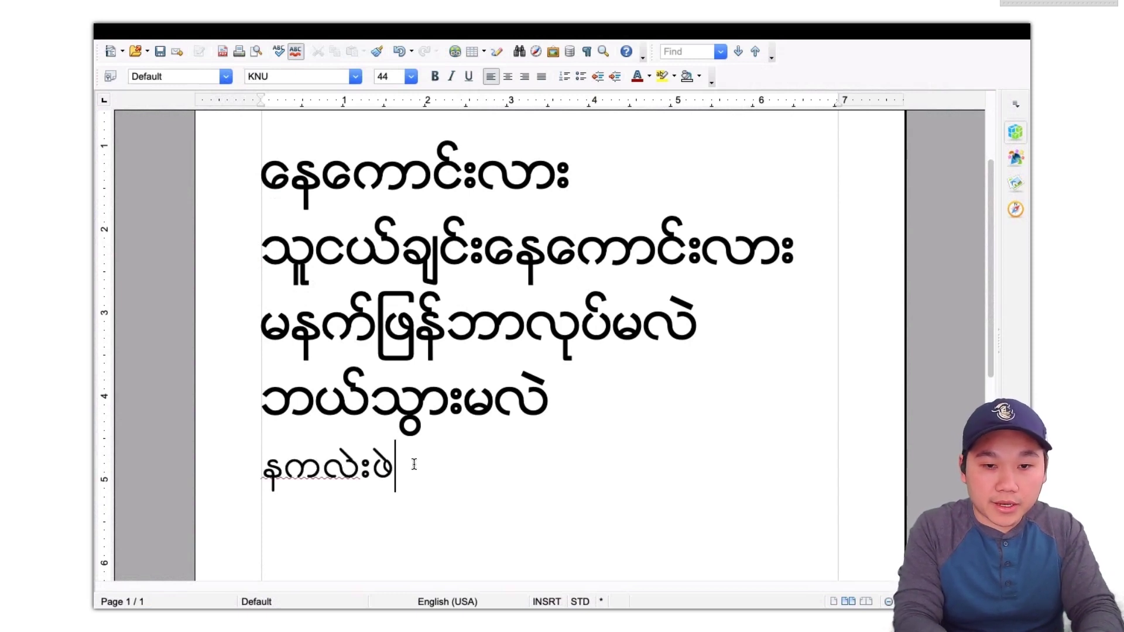
text(လဉ်)
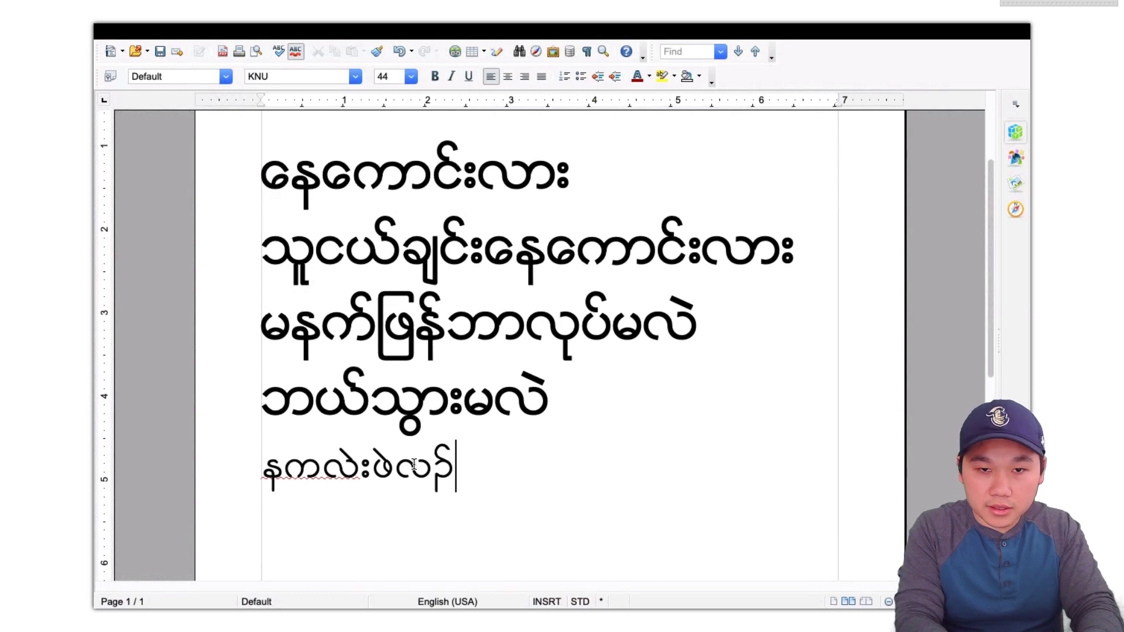
text(ဒ်)
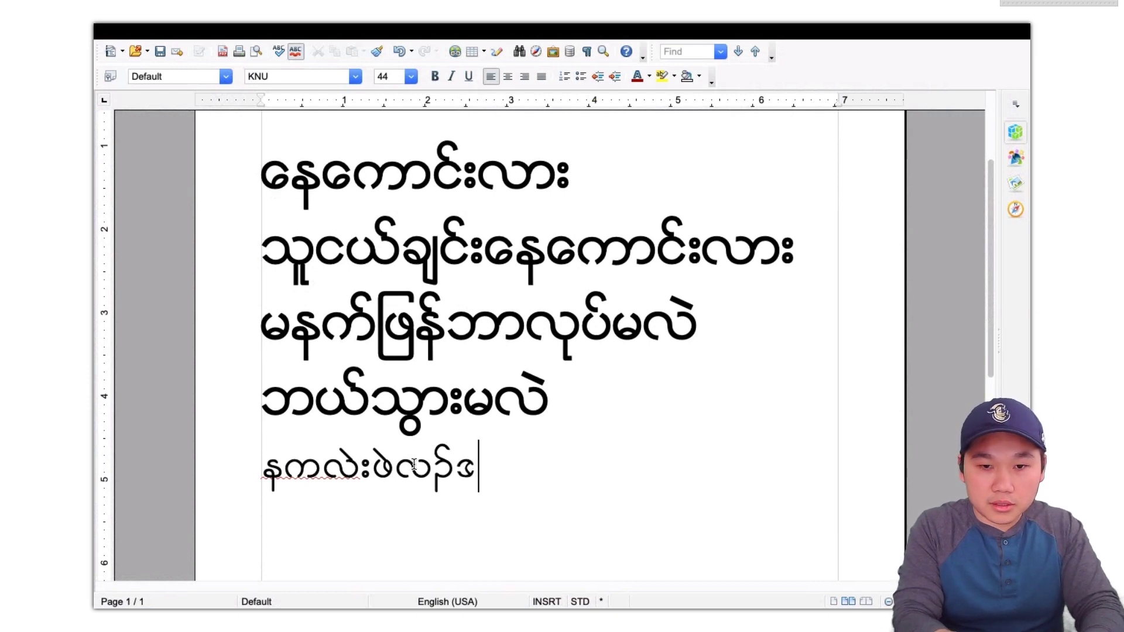
text(းသကို)
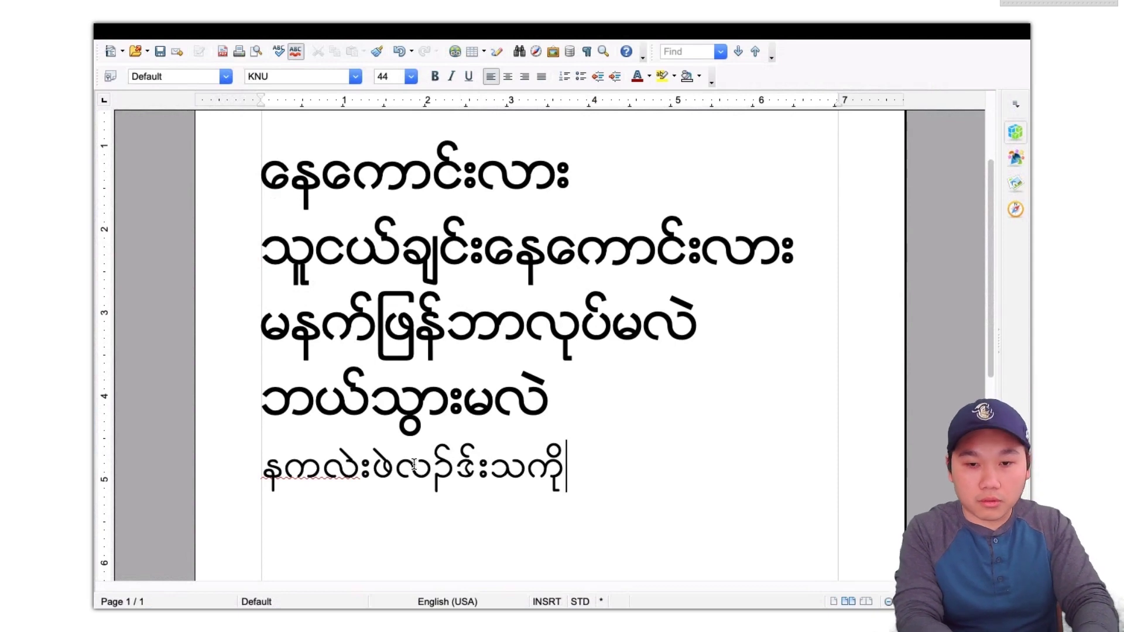
Step: Begin a second Karen line with နအီဉ်မ့း, correcting the vowel sign on အ and removing the stray character after မ့
key(Return)
text(နအိ)
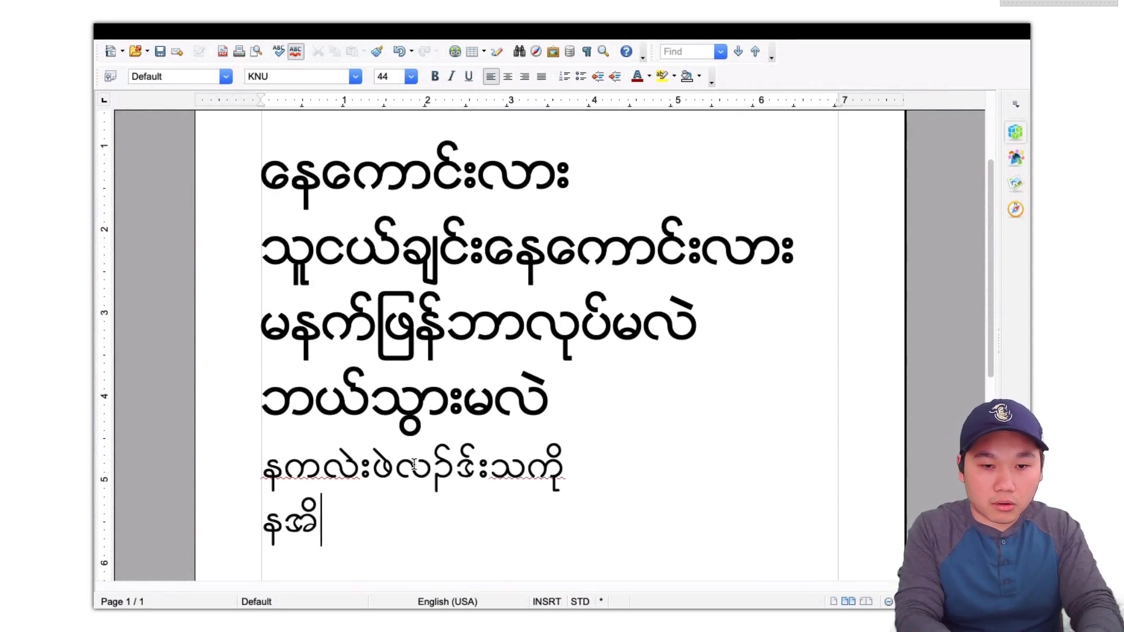
key(BackSpace)
text(ိ)
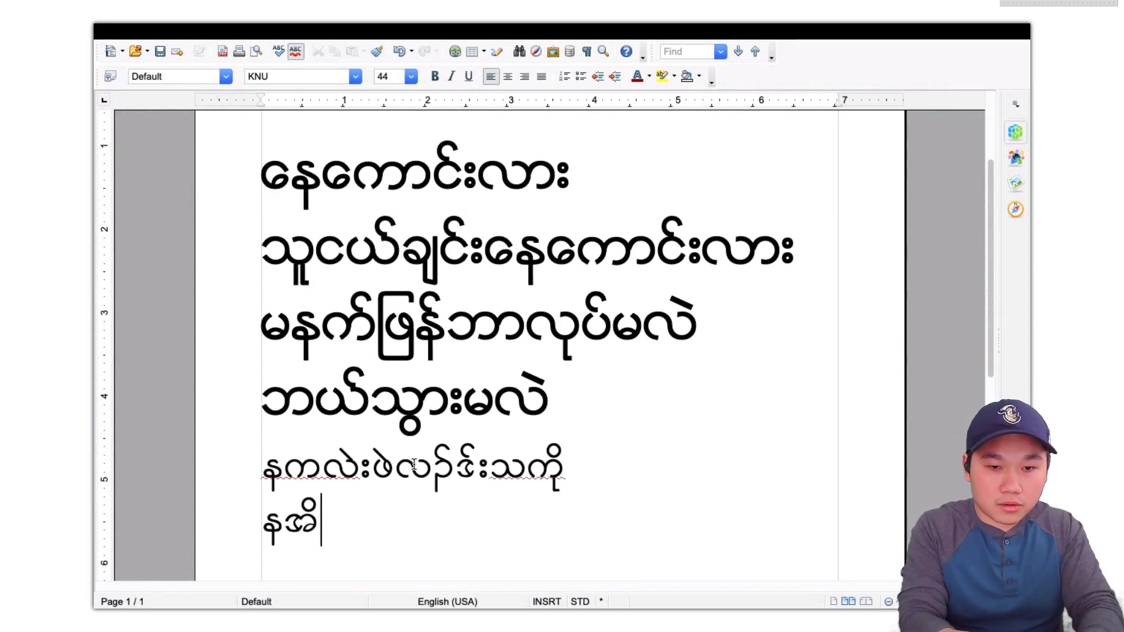
key(BackSpace)
text(ိ)
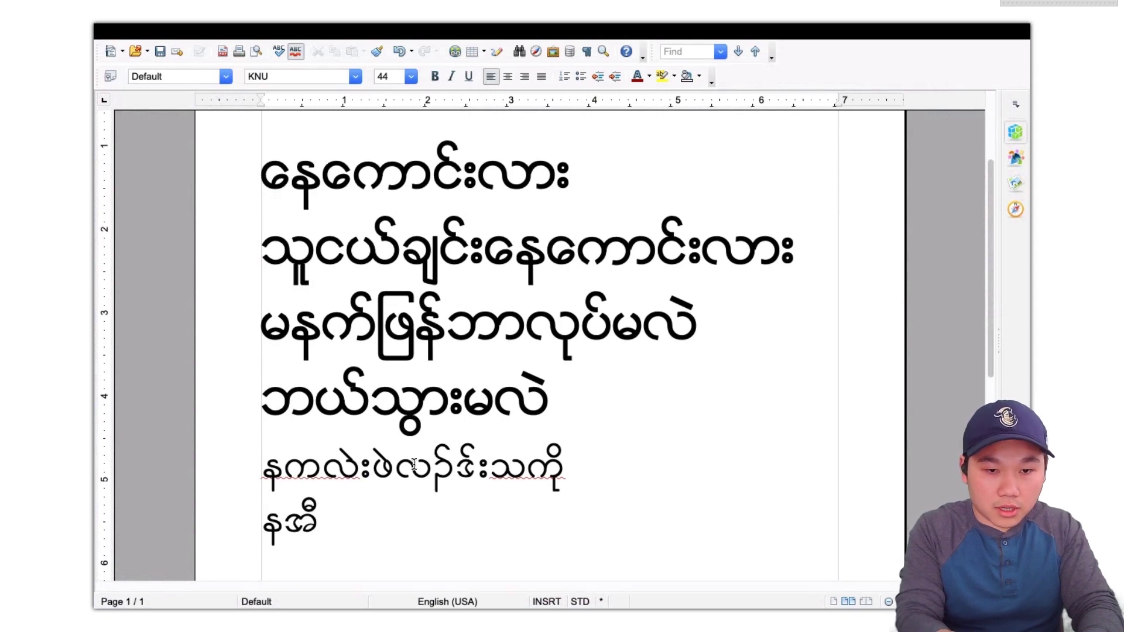
text(ဉ်မ)
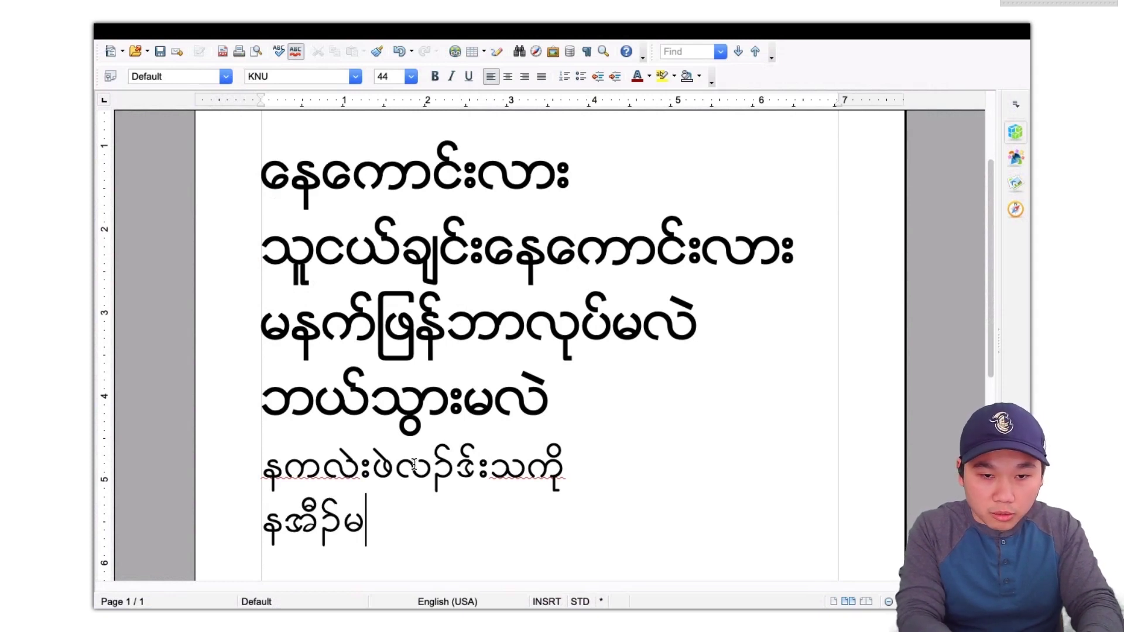
text(့)
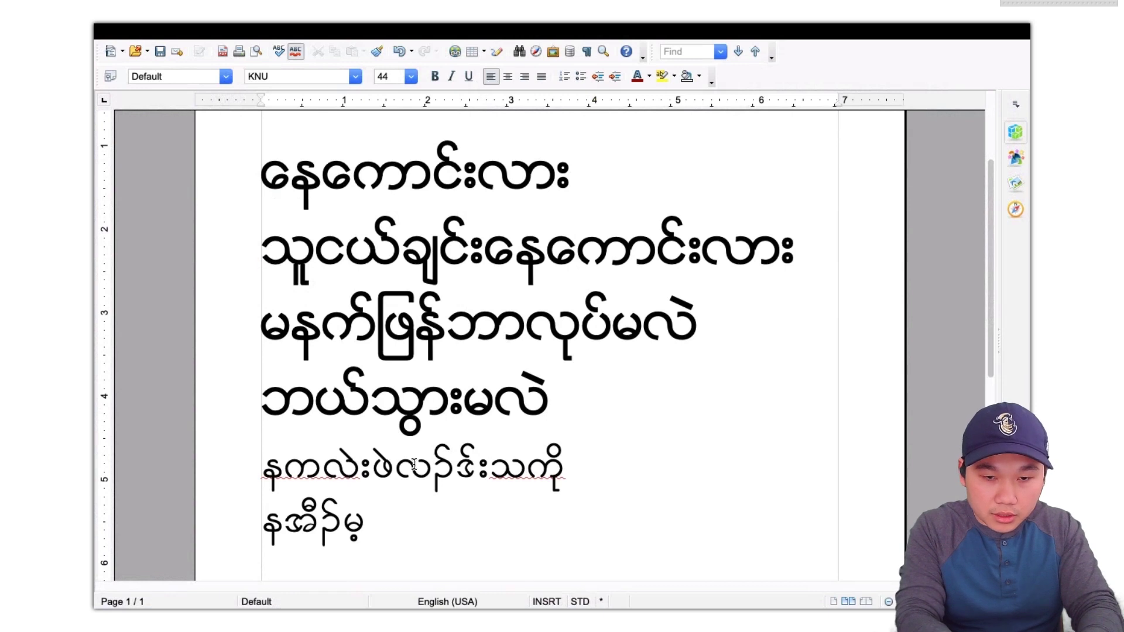
text(★)
key(BackSpace)
text(း)
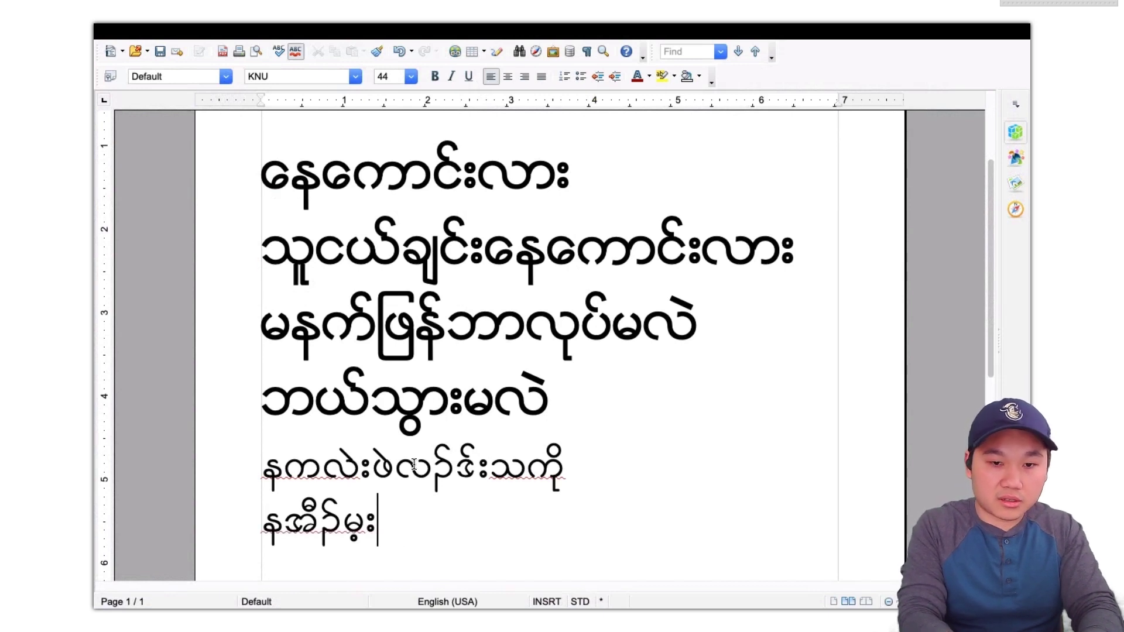
Step: Complete the second Karen line with ဝံးလံအါ, replacing the mistyped characters along the way
text(သ)
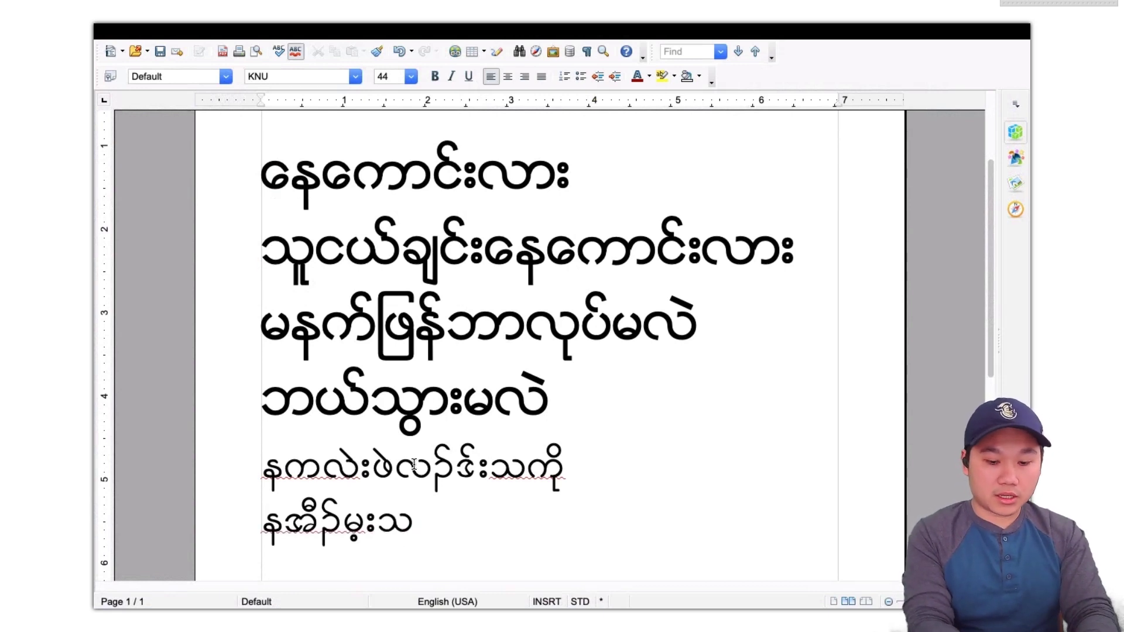
key(BackSpace)
text(ဝ)
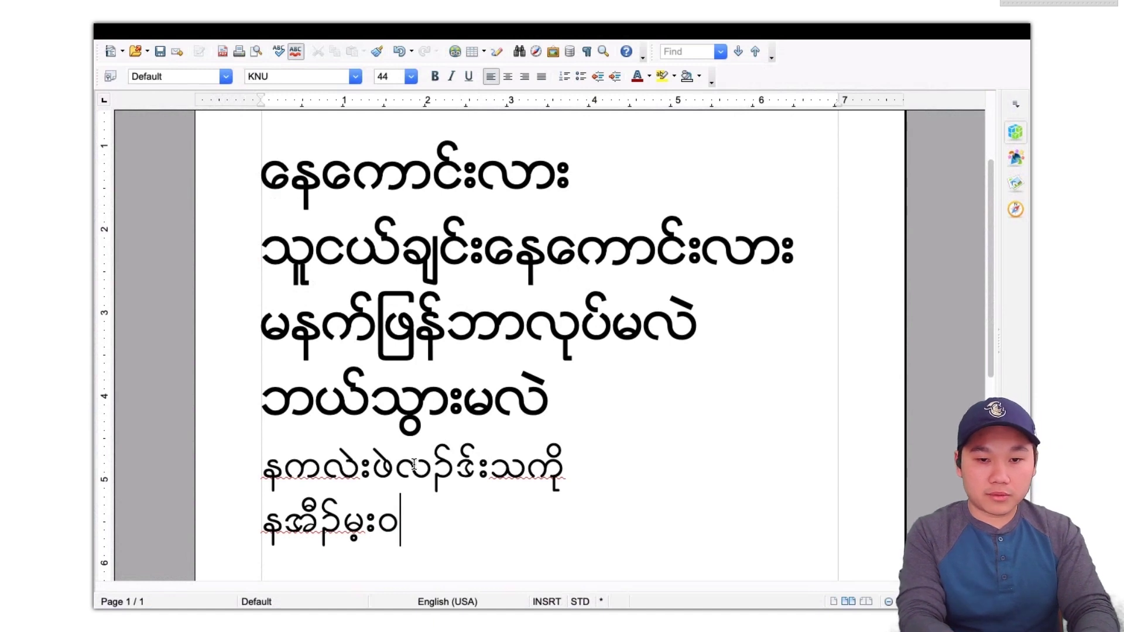
text(ှ၍)
key(BackSpace)
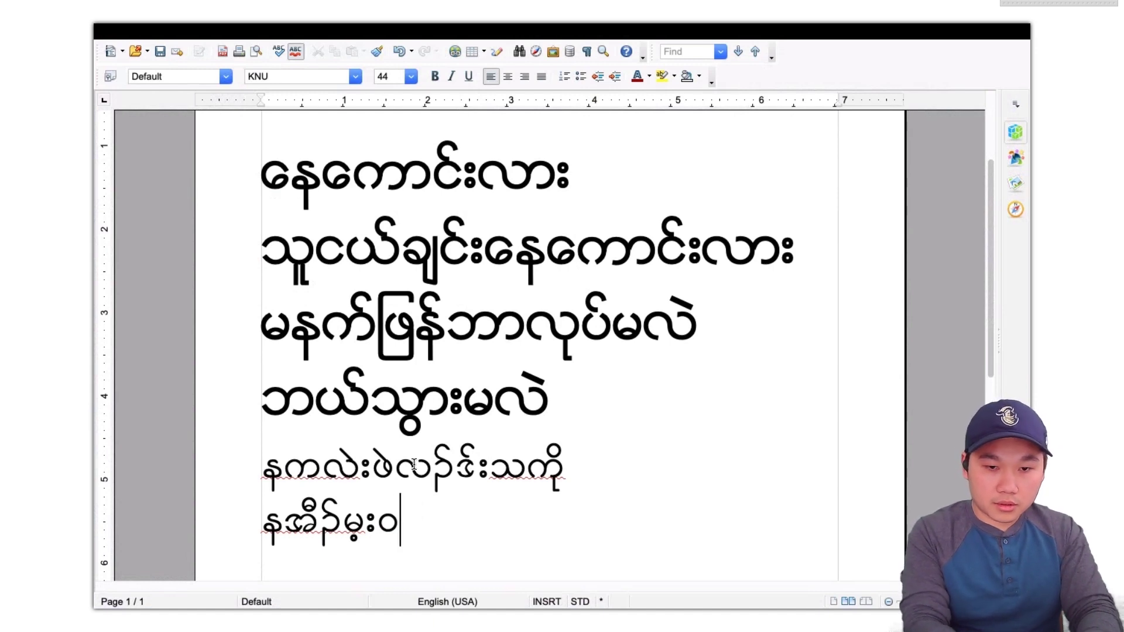
text(းလံ)
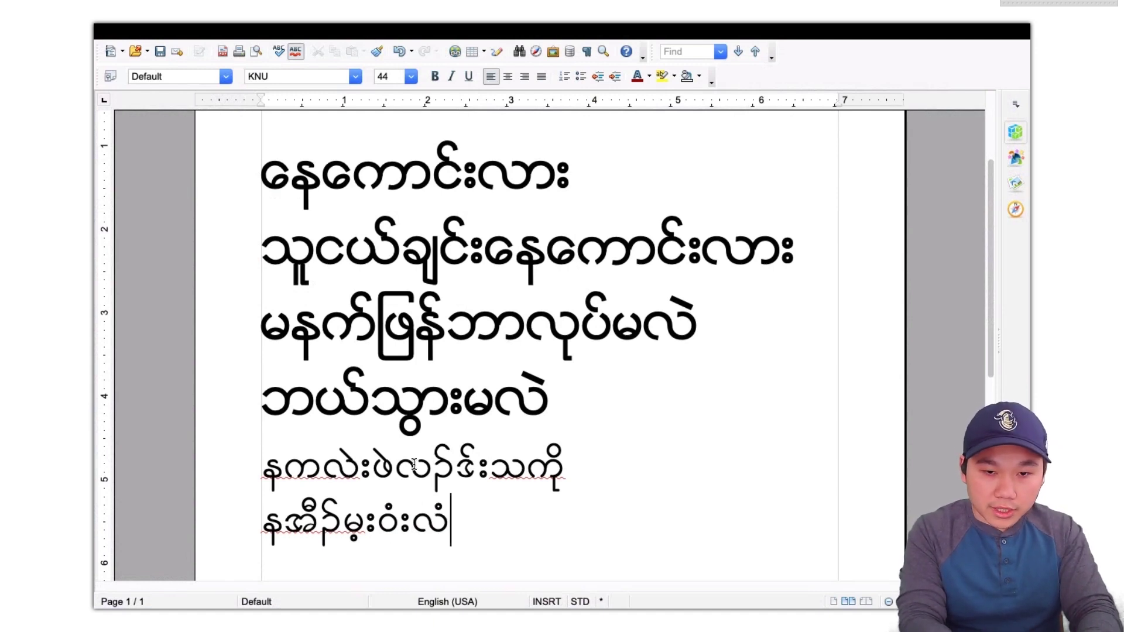
text(ါ)
key(BackSpace)
text(အါ)
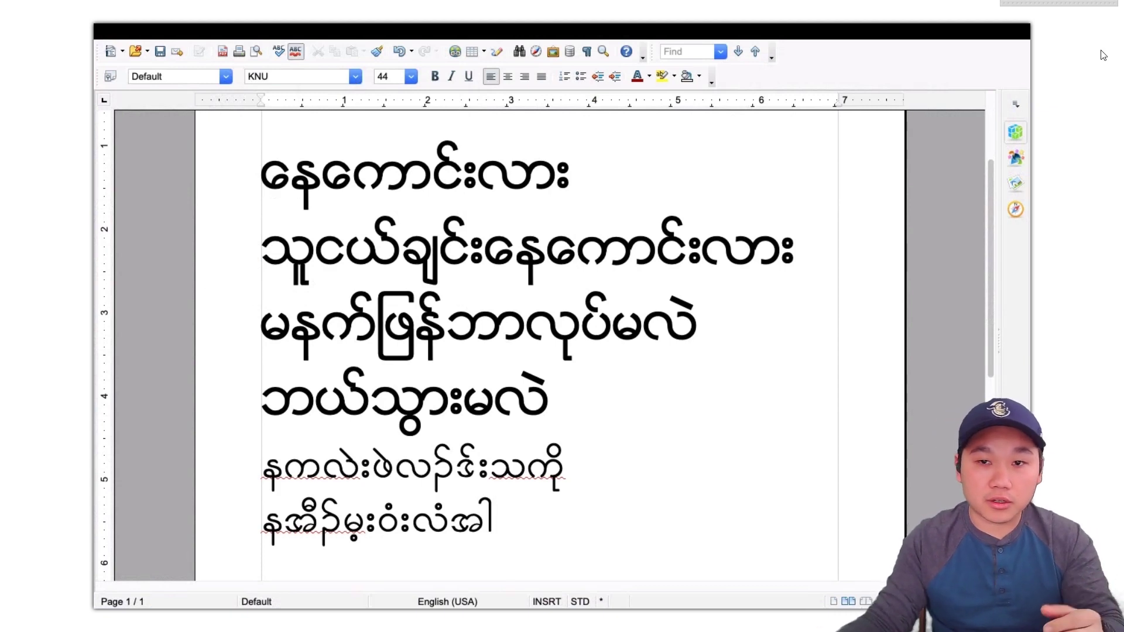
Step: Select the U.S. keyboard input source and choose the Times New Roman font at the end of the second Karen line
click(827, 31)
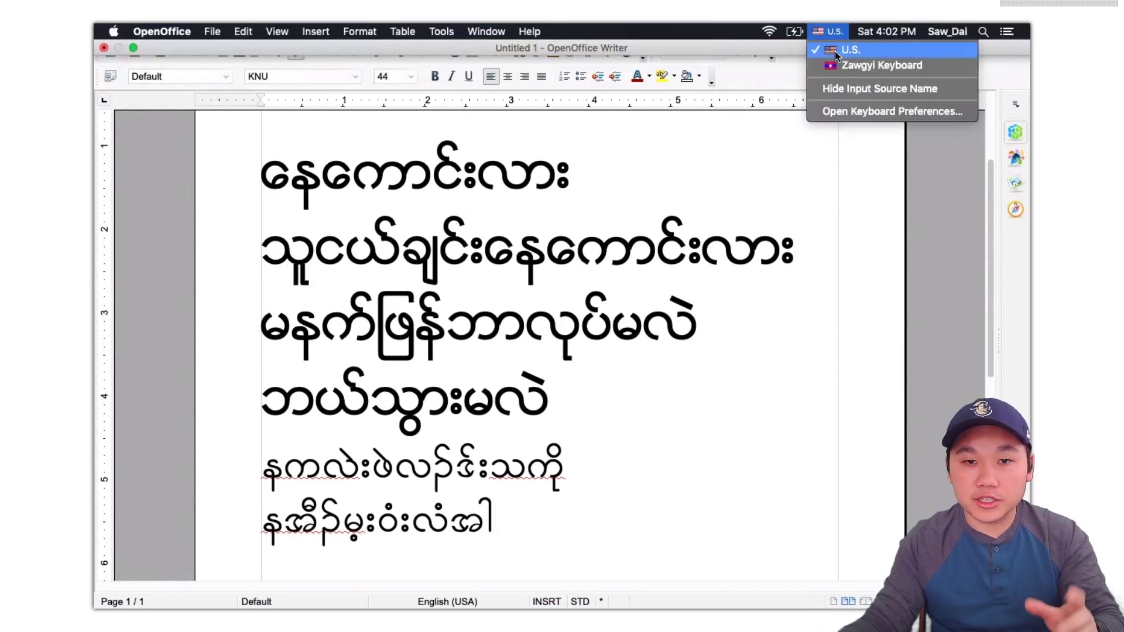
click(836, 52)
click(358, 79)
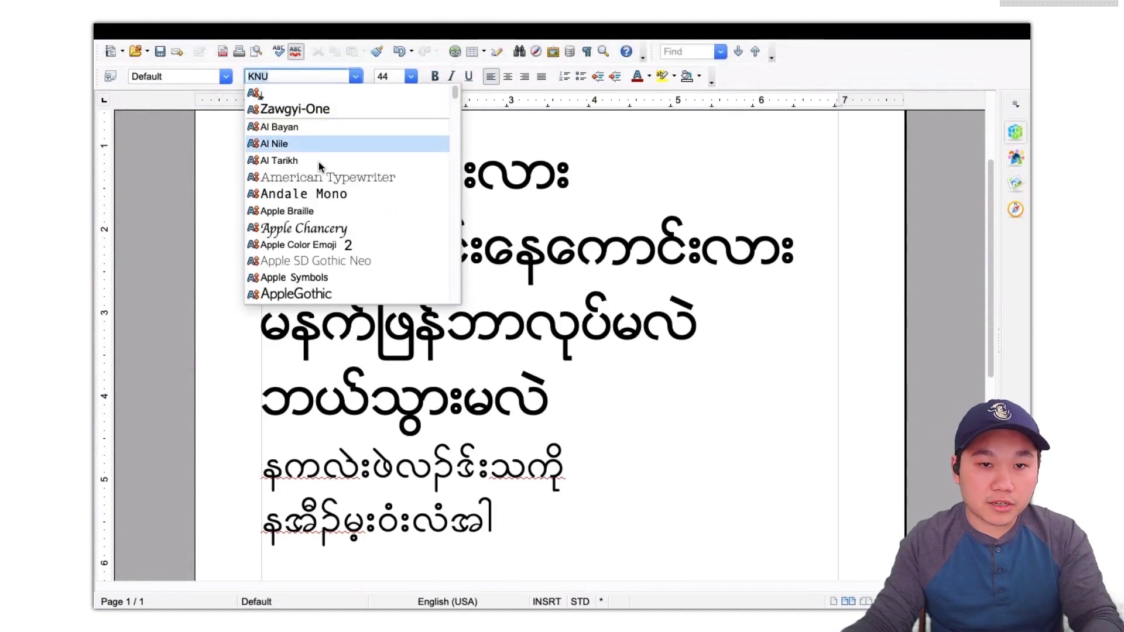
scroll(296, 236, down, 5)
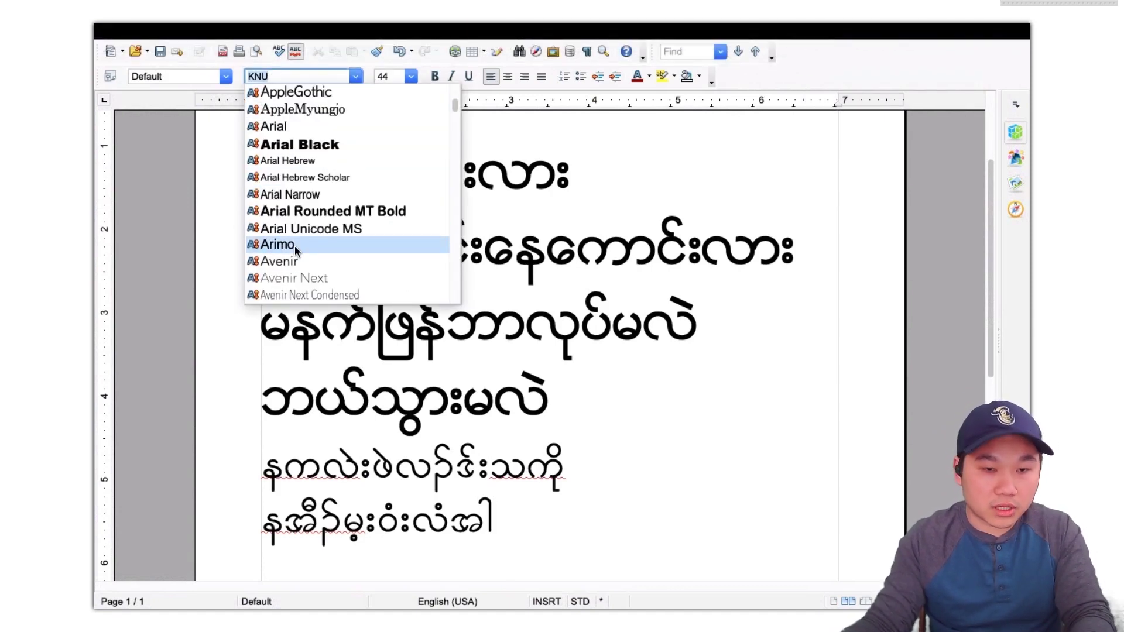
text(C)
key(BackSpace)
key(BackSpace)
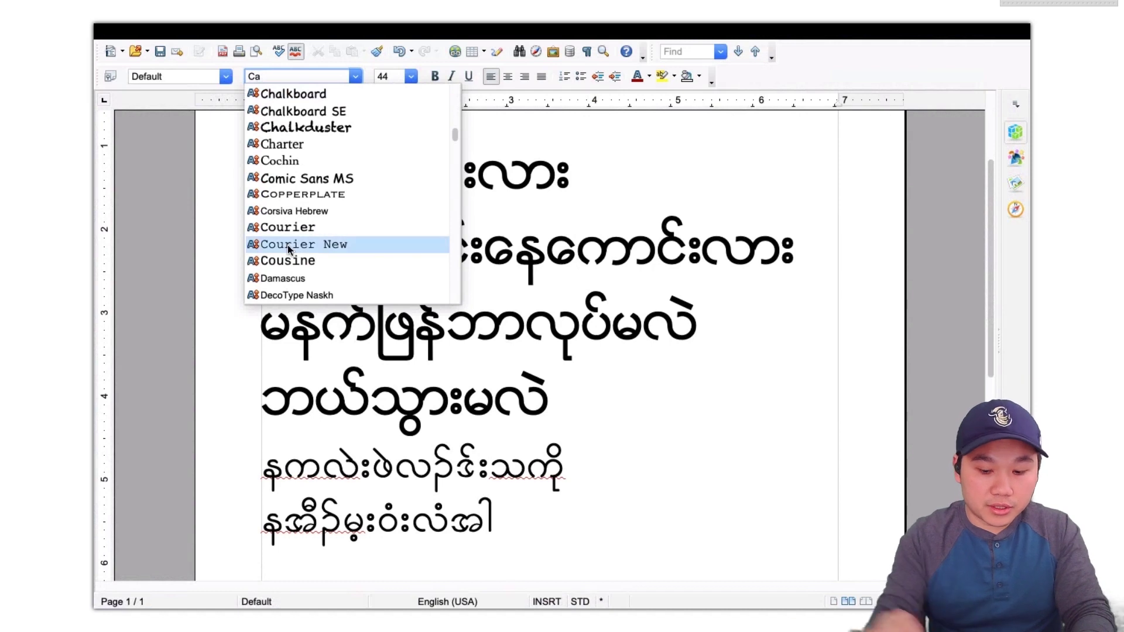
text(Times)
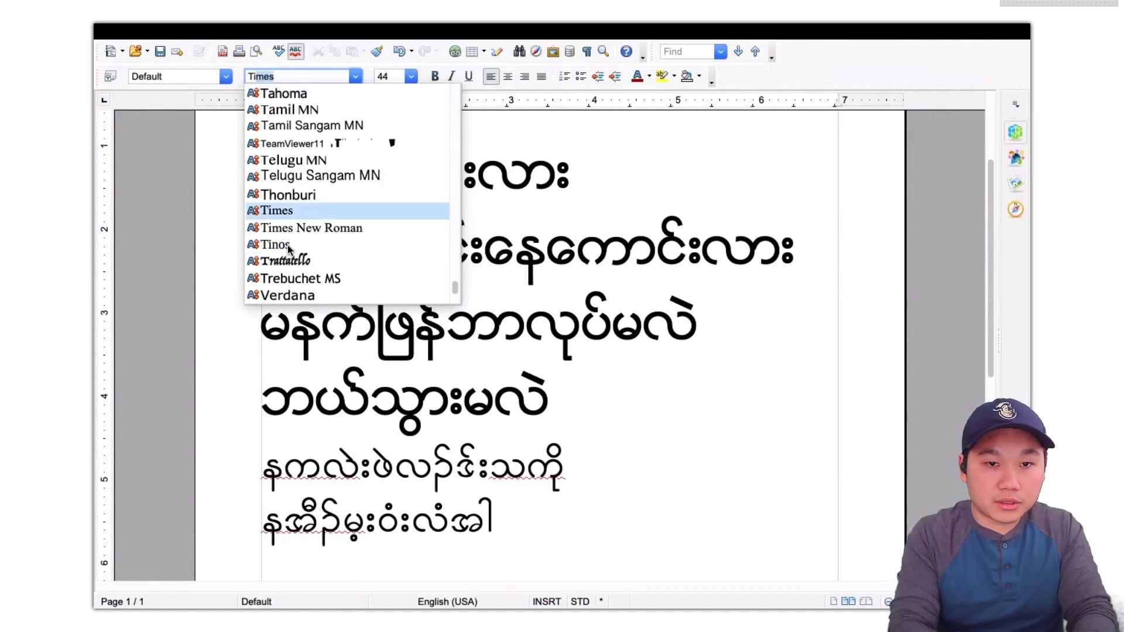
key(Down)
key(Return)
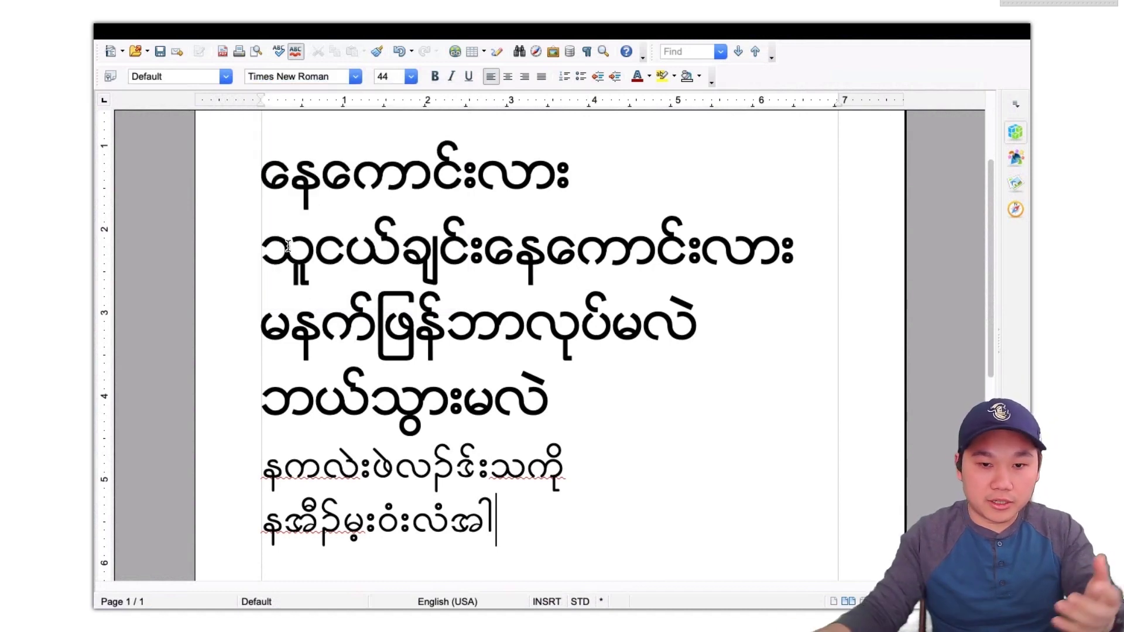
Step: Enter the sample English characters dfdf\ after the second Karen line and start new lines below
text(dfdf\)
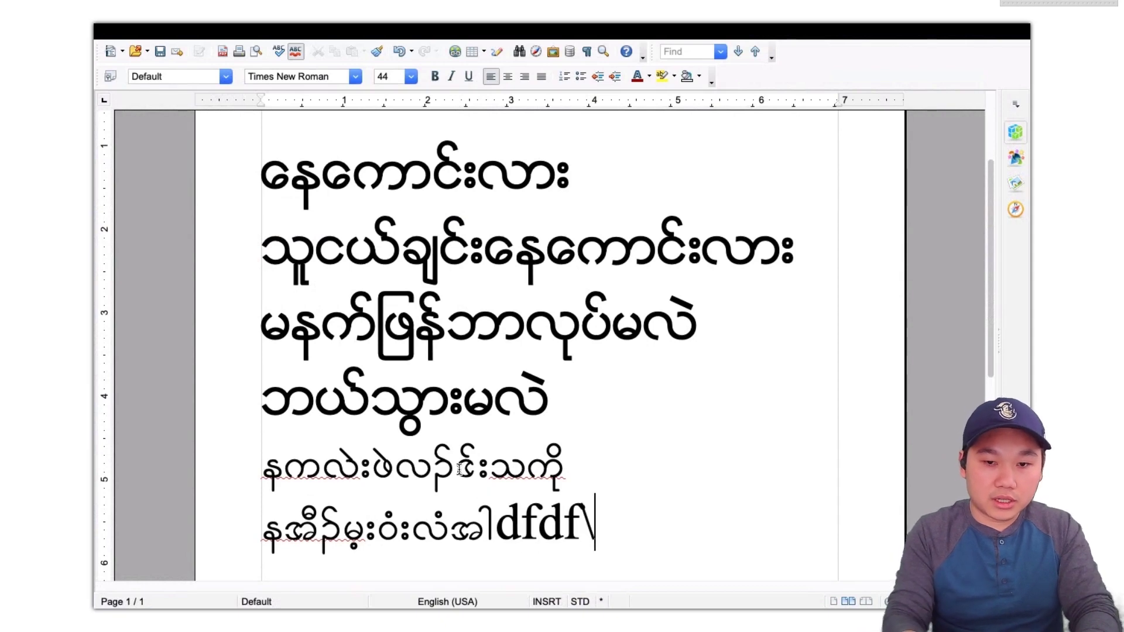
key(Return)
text(\)
key(Return)
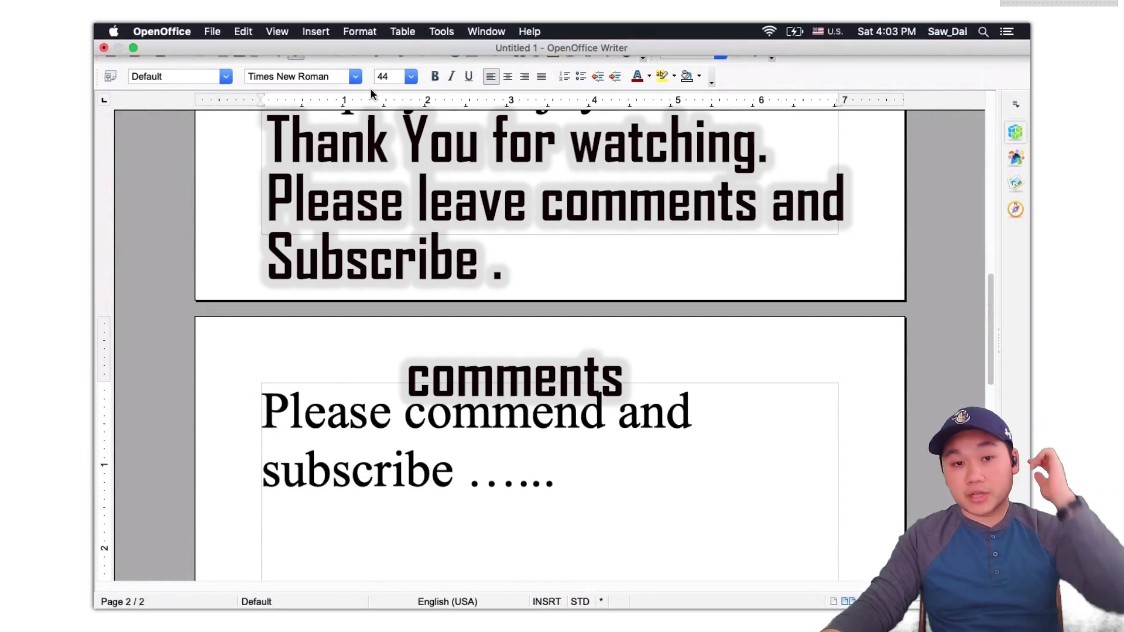
Step: Choose the KNU font again at the cursor on the second page
click(356, 79)
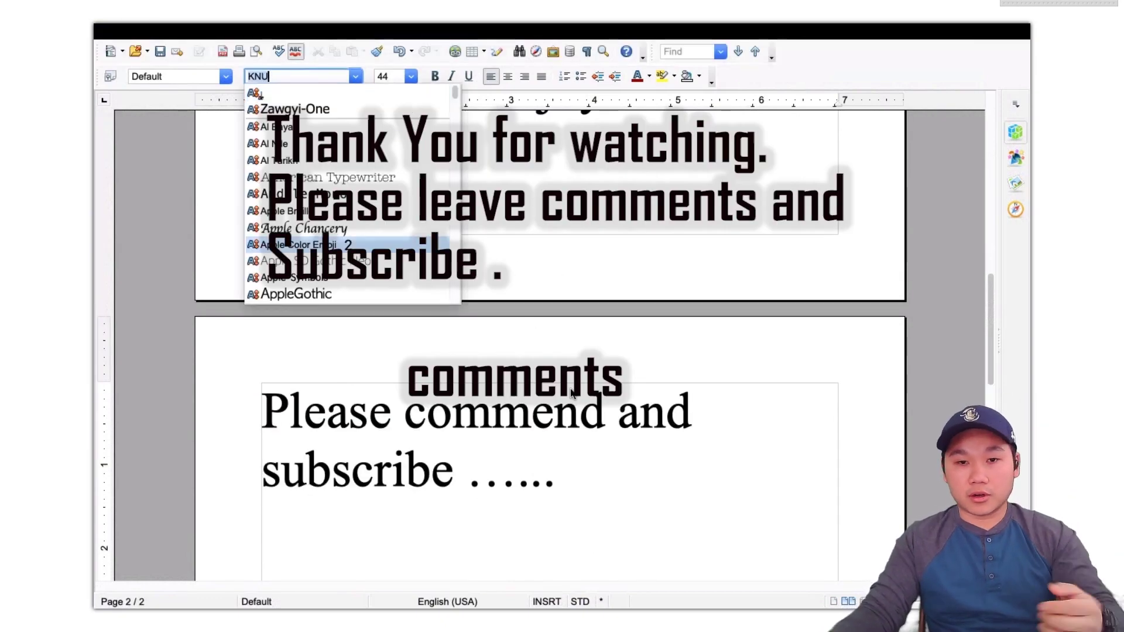
key(Return)
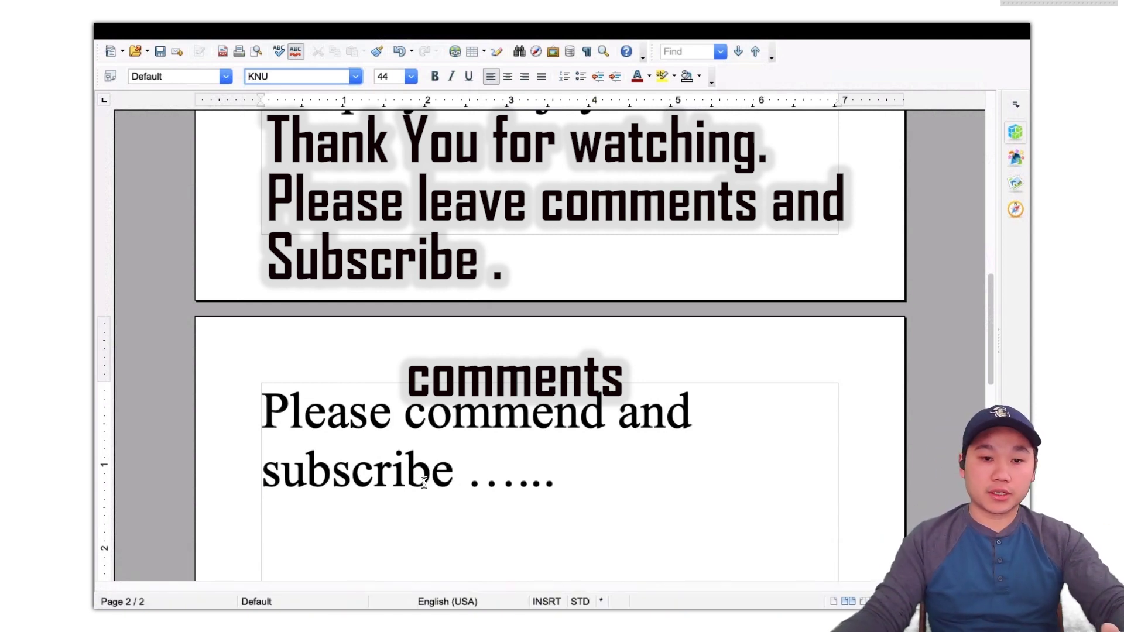
scroll(424, 481, down, 8)
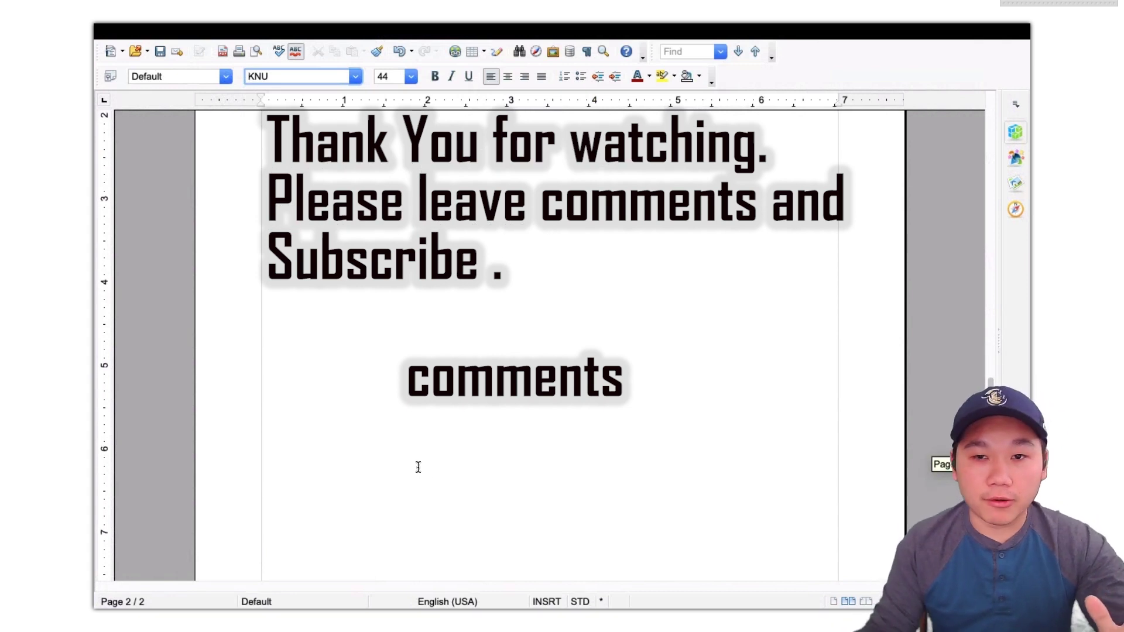